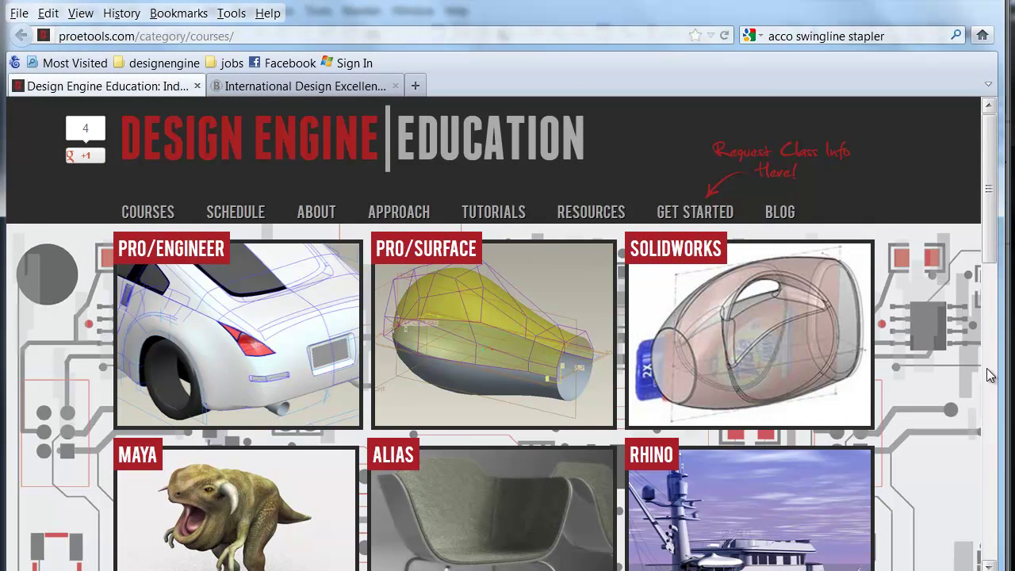
Examine the stapler and other products on Beyond Design's International Design Excellence Awards page.
left_click(276, 92)
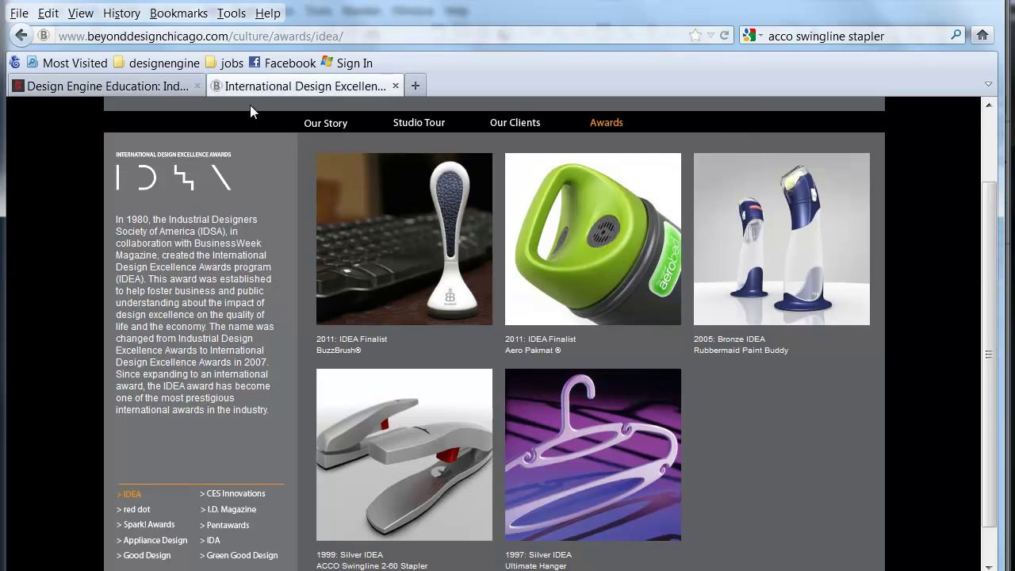
scroll(236, 111, "up", 2)
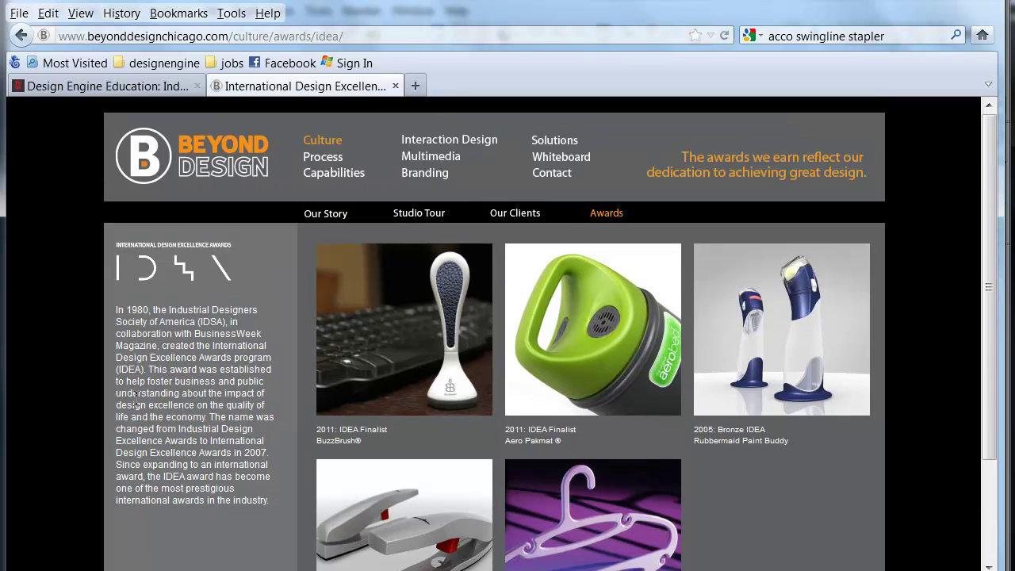
scroll(137, 367, "down", 2)
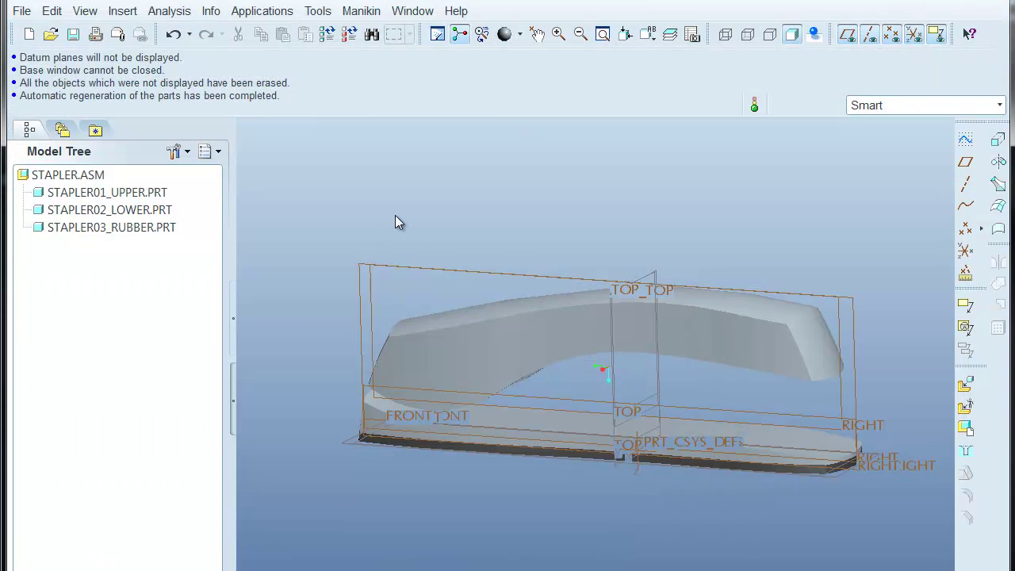
Switch to Pro/ENGINEER and examine the stapler assembly's upper and lower bodies, especially the front end of the upper part.
middle_click_drag(380, 223, 421, 195)
middle_click_drag(488, 199, 435, 186, "shift")
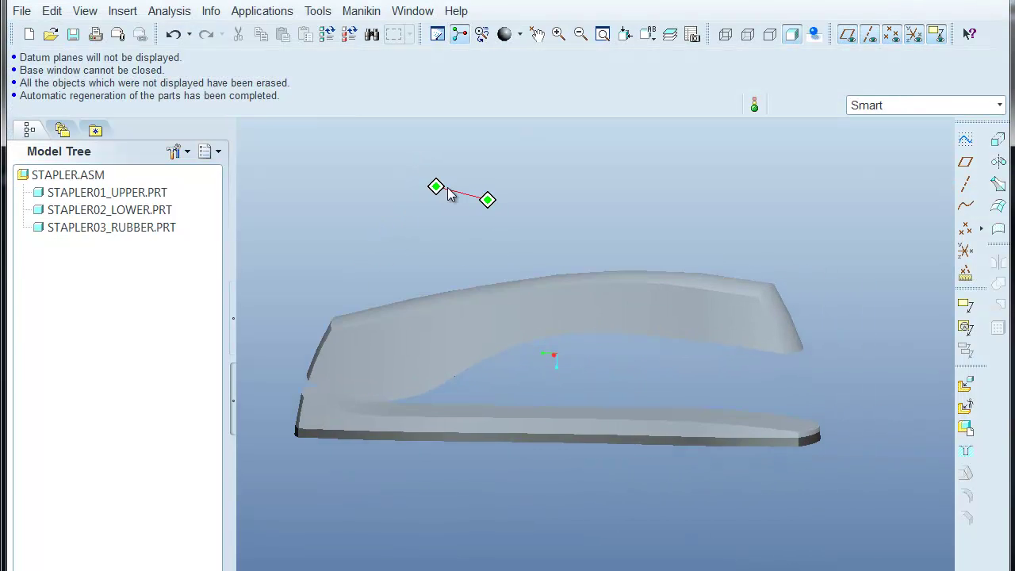
middle_click_drag(526, 203, 529, 183)
scroll(753, 286, "down", 2)
middle_click_drag(756, 292, 565, 304)
left_click(643, 294)
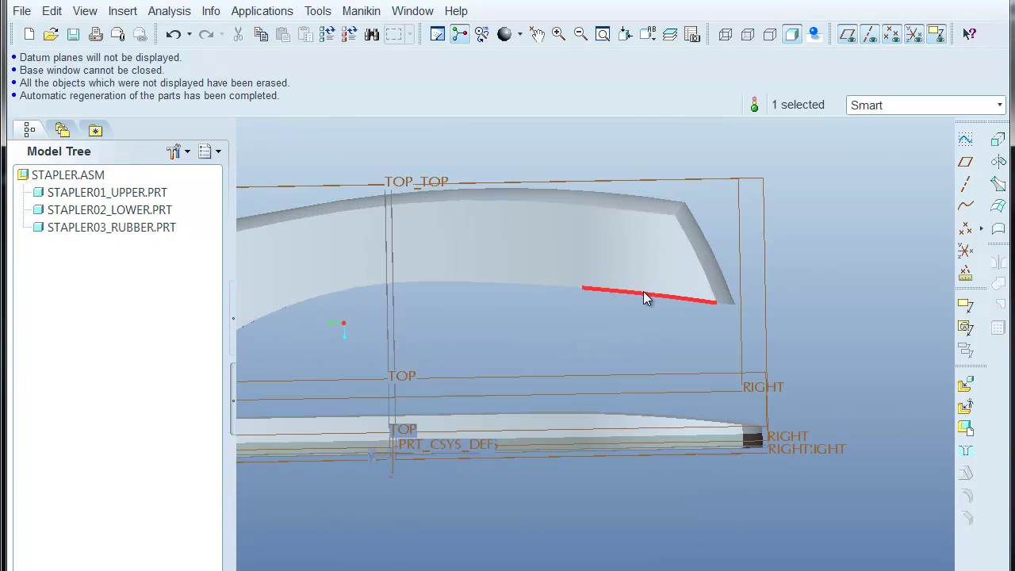
scroll(698, 317, "down", 3)
left_click(800, 299)
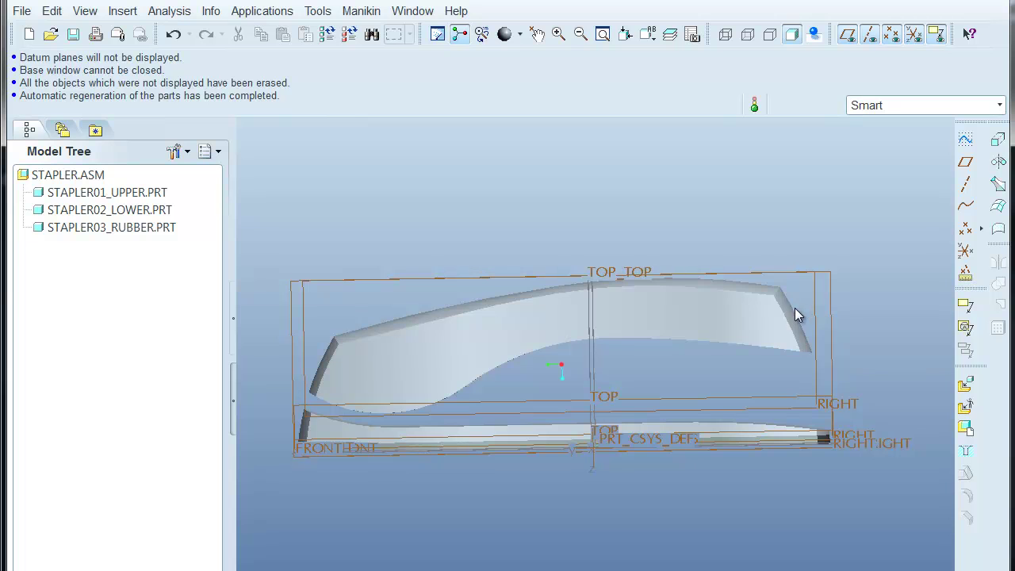
left_click(792, 306)
left_click(790, 302)
left_click(605, 231)
middle_click_drag(663, 215, 638, 205)
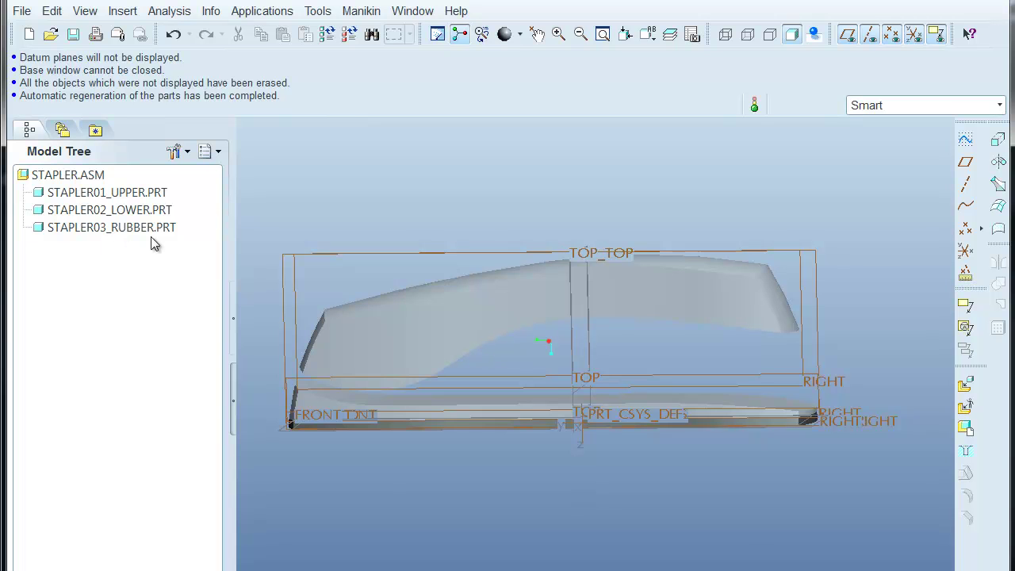
Assemble stapler00.prt into the stapler assembly with a Default constraint.
left_click(966, 384)
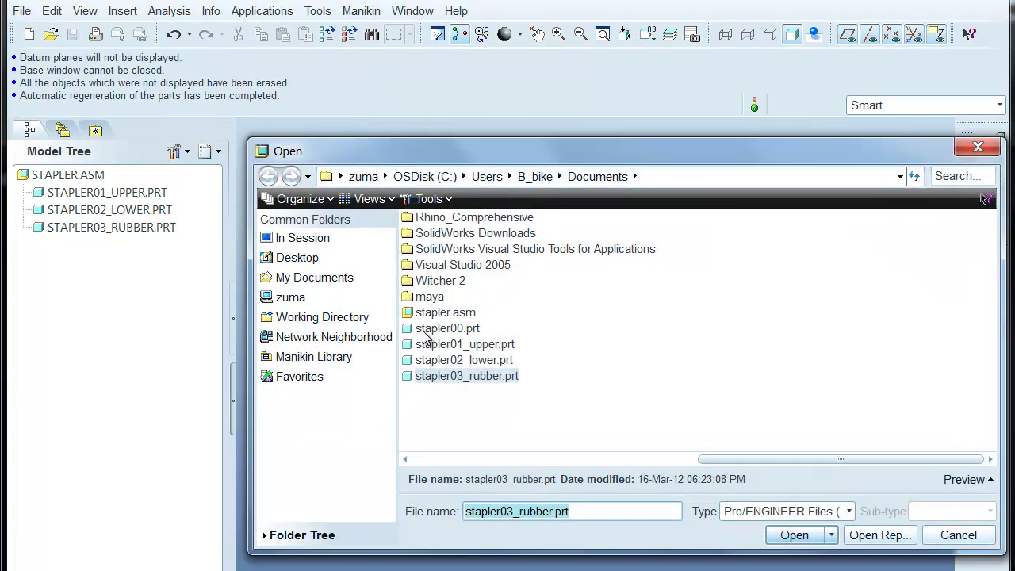
double_click(444, 376)
right_click(393, 167)
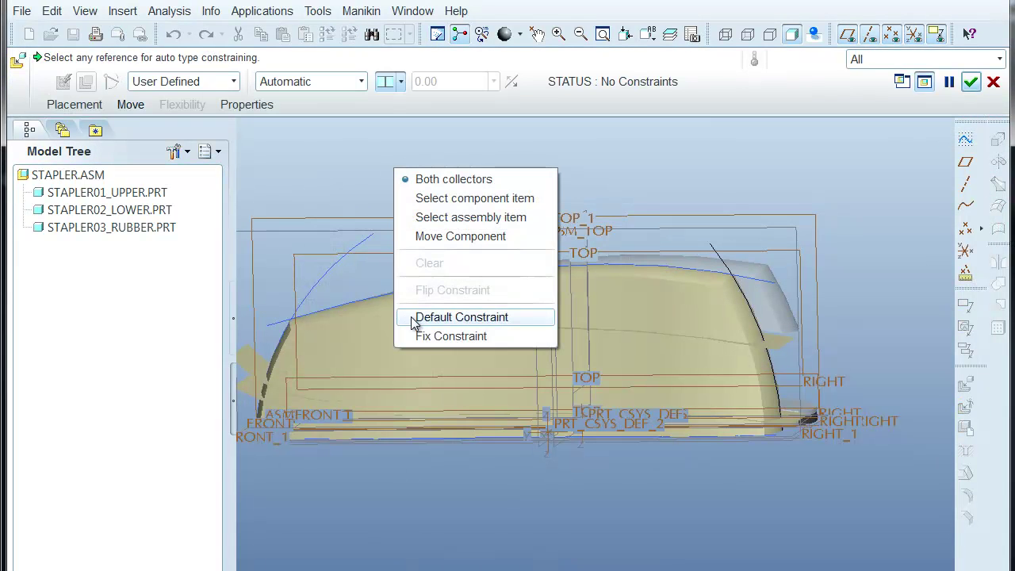
left_click(417, 318)
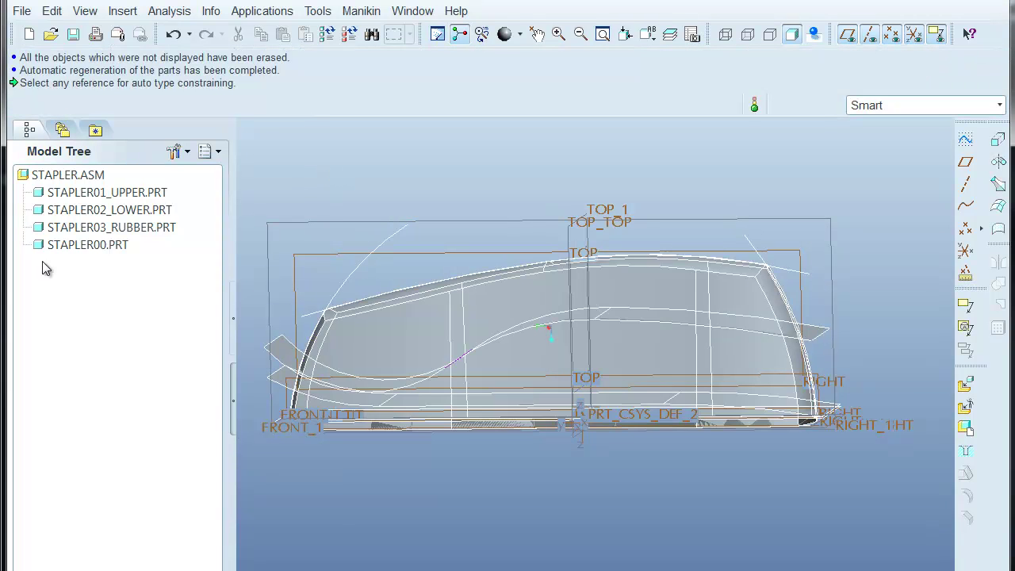
Reorder STAPLER00.PRT to be the first component of the assembly and hide it.
left_click_drag(74, 247, 92, 195)
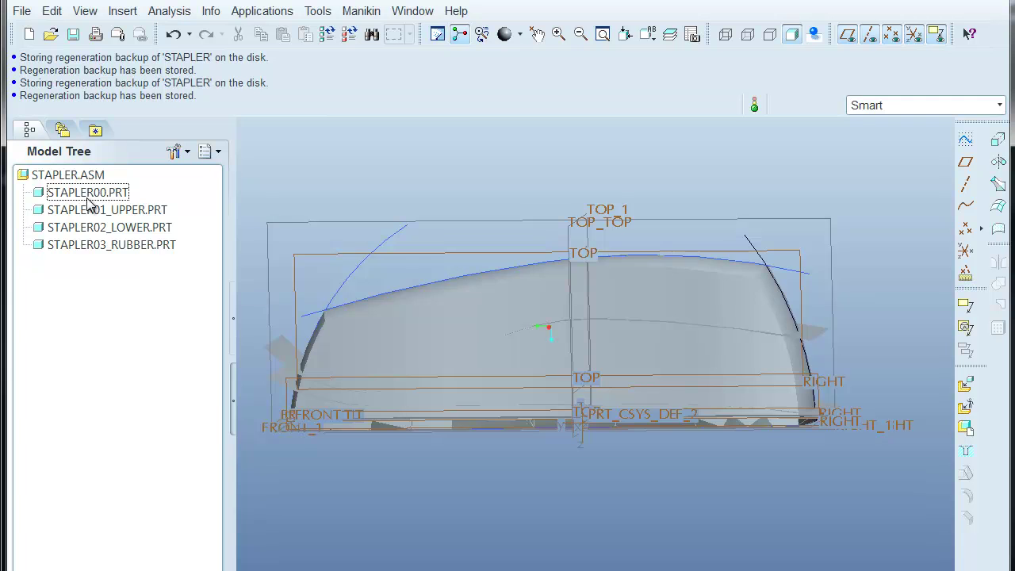
right_click(90, 202)
left_click(114, 553)
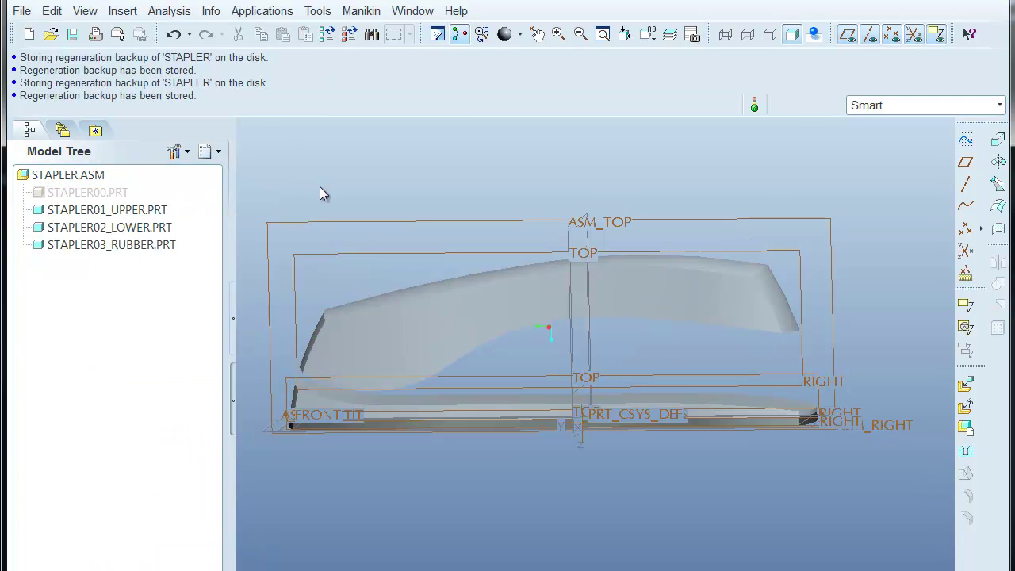
Save the stapler assembly.
middle_click_drag(321, 194, 362, 211)
left_click(21, 10)
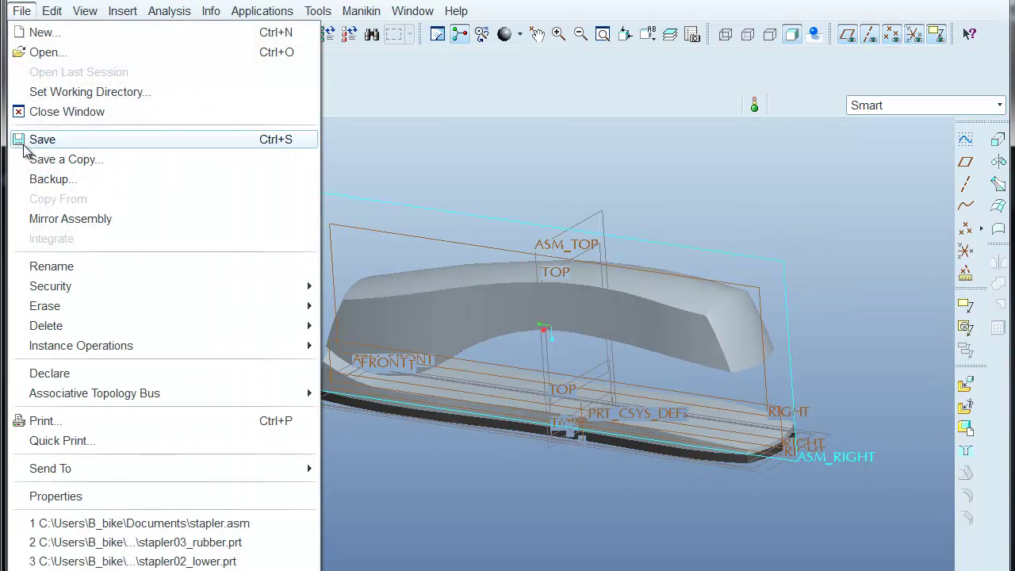
left_click(24, 144)
key("Return")
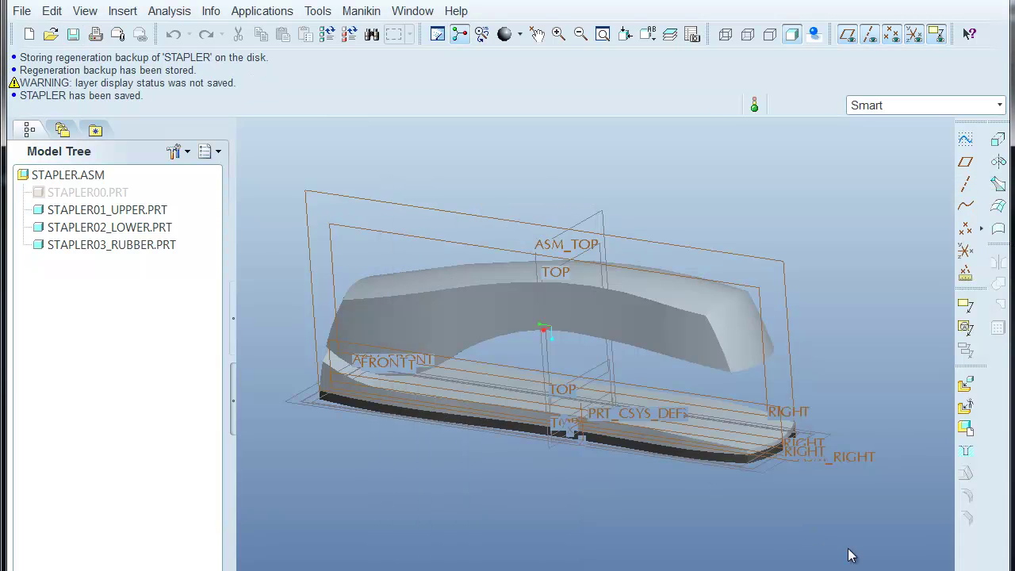
Highlight the hidden STAPLER00.PRT to examine its geometry against the other stapler components.
mouse_move(619, 291)
middle_mouse_down()
mouse_move(671, 277)
mouse_move(679, 183)
middle_mouse_up()
left_click(83, 193)
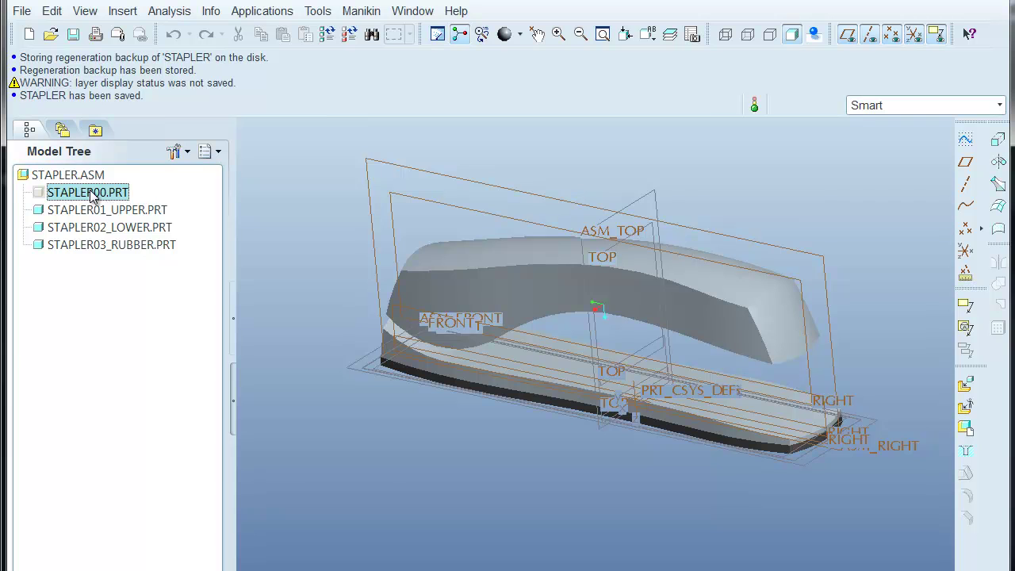
left_click(482, 148)
middle_click_drag(484, 149, 508, 184)
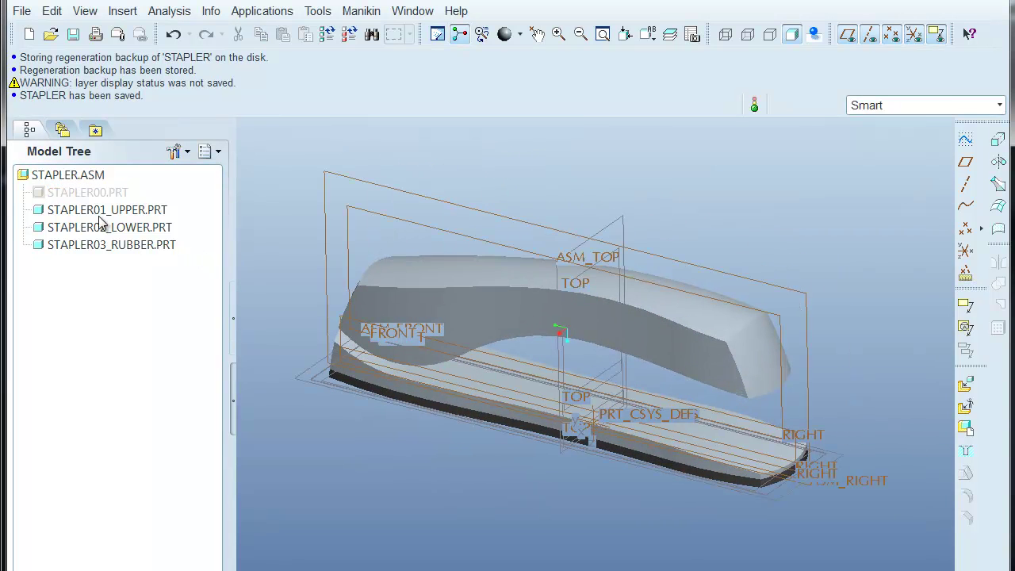
left_click(86, 195)
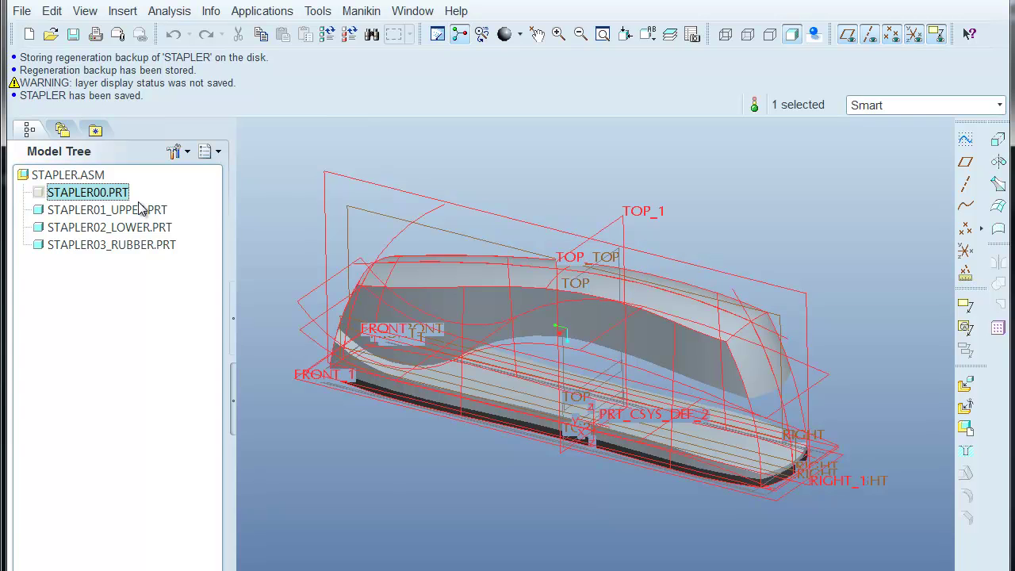
left_click(277, 189)
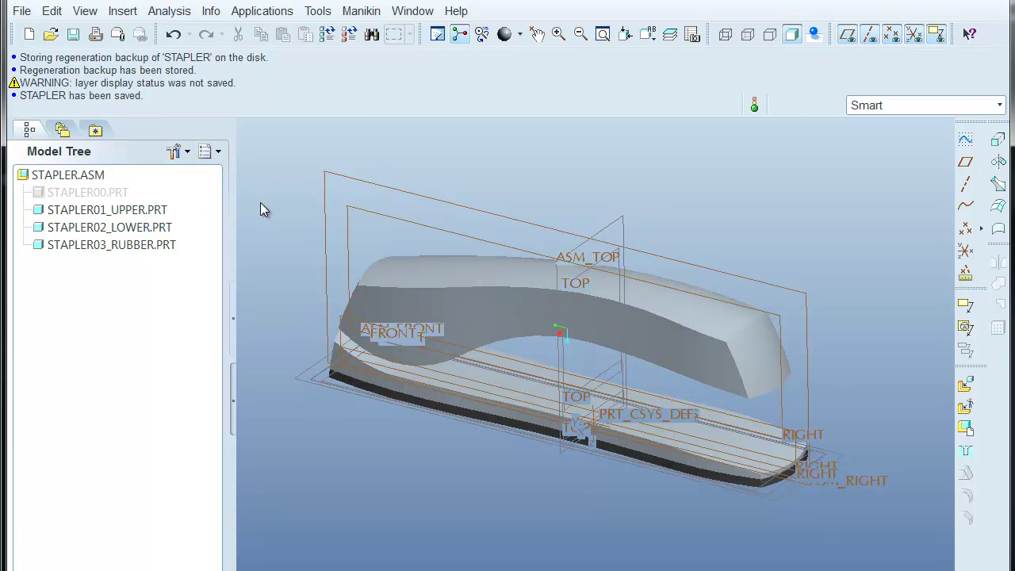
Open STAPLER00.PRT in its own window.
middle_click_drag(261, 202, 280, 204, "shift")
right_click(68, 190)
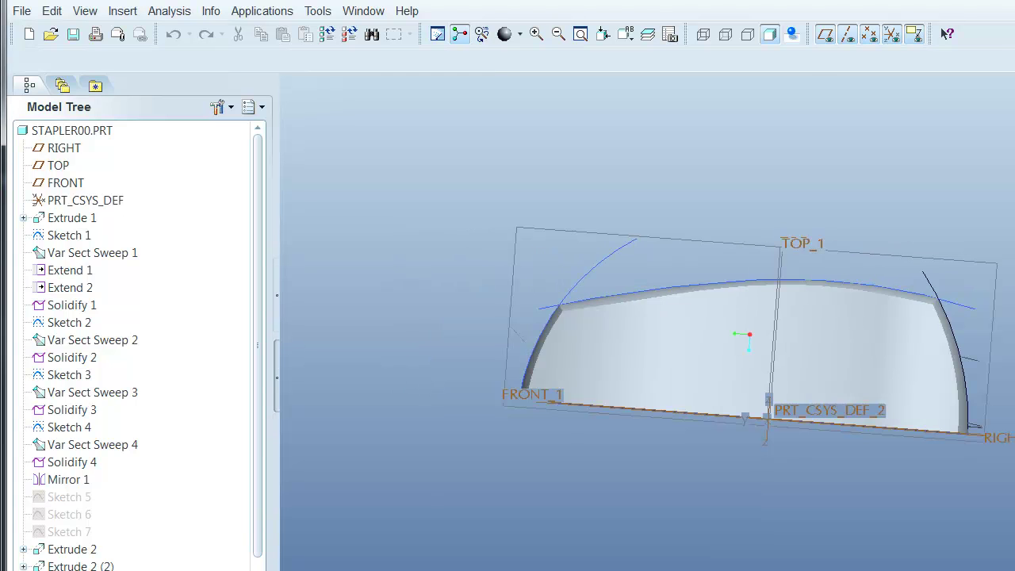
left_click_drag(1014, 512, 1009, 512)
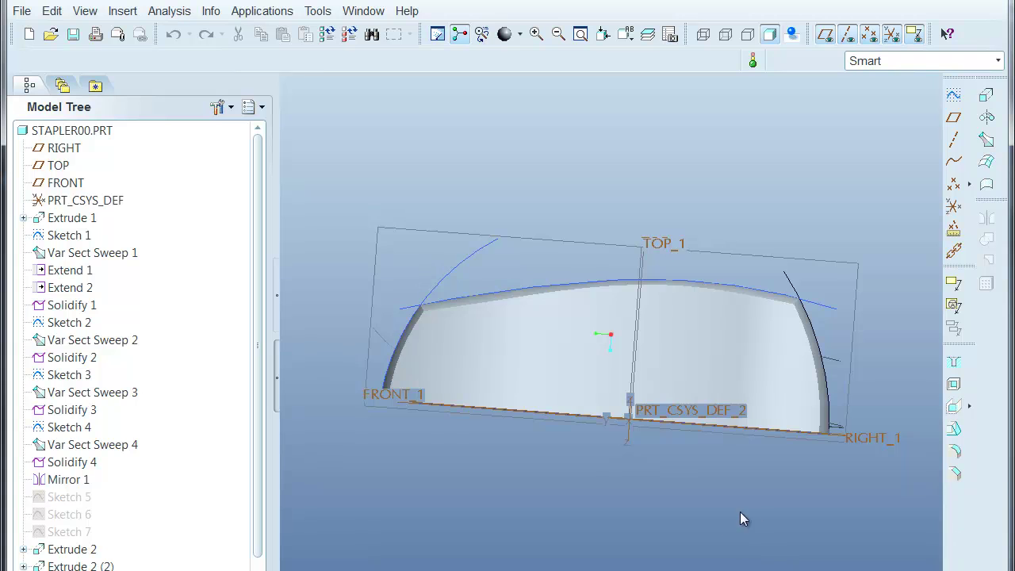
Move the upper endpoint of the Sketch 2 curve outward to make the stapler's front end steeper, and regenerate the part.
middle_click_drag(740, 513, 712, 547)
scroll(785, 242, "down", 4)
middle_click_drag(785, 242, 728, 168, "shift")
mouse_move(728, 168)
middle_mouse_down()
mouse_move(743, 174)
mouse_move(739, 162)
middle_mouse_up()
double_click(724, 257)
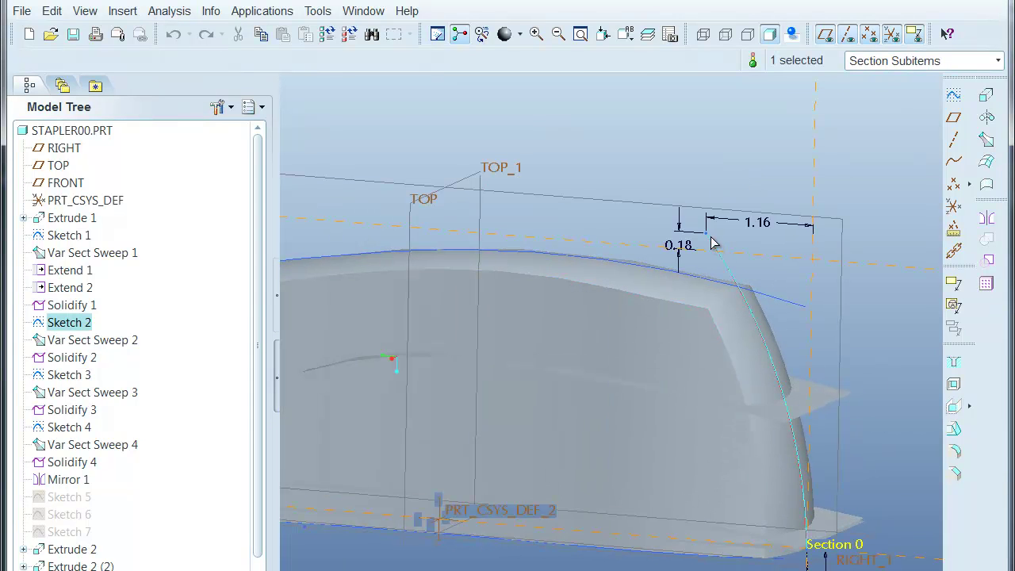
left_click_drag(707, 234, 782, 228)
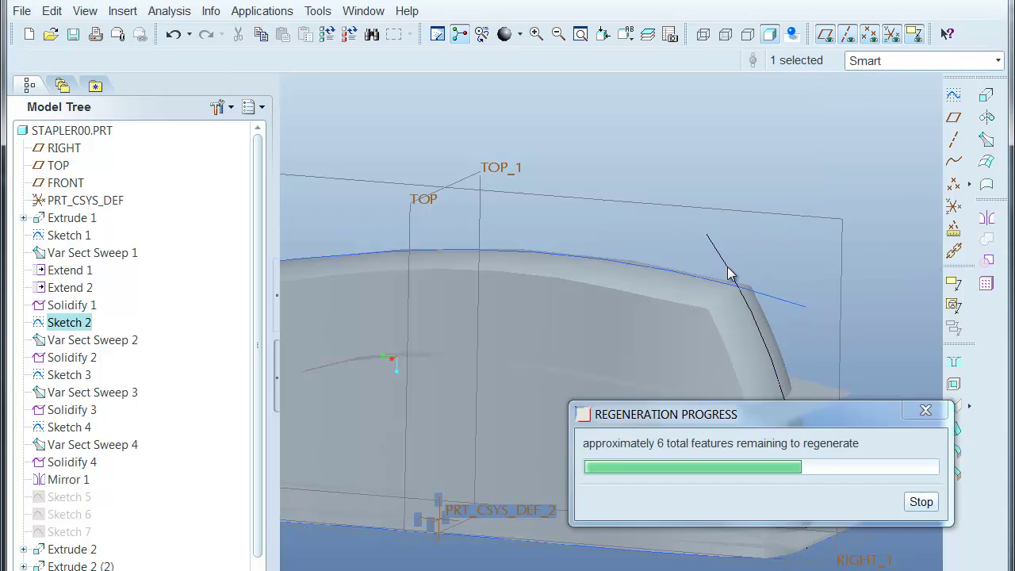
middle_click_drag(731, 273, 794, 291)
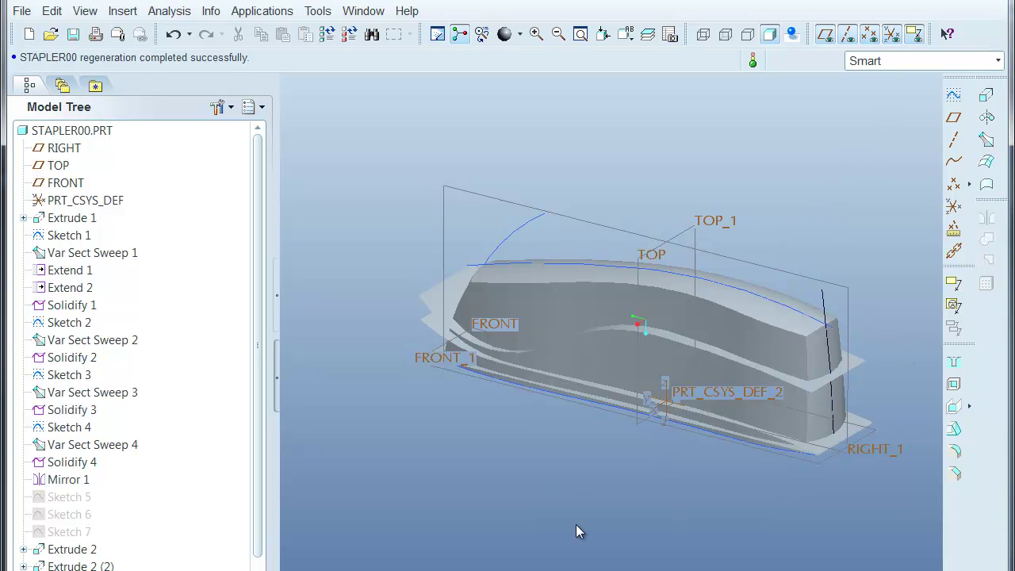
middle_click_drag(561, 489, 600, 467)
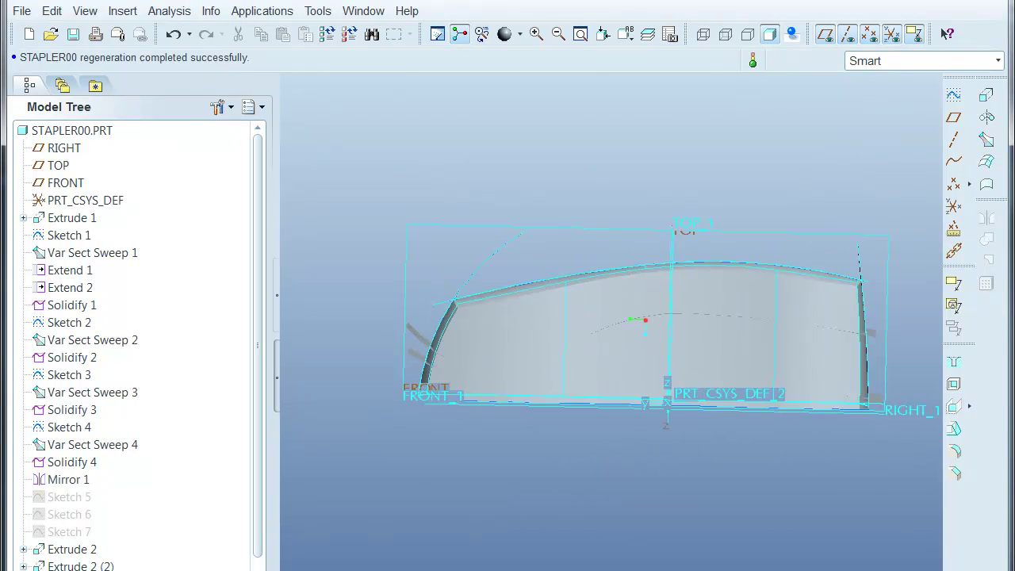
Return to STAPLER.ASM and regenerate it to update the components with the changed front profile.
left_click(363, 11)
left_click(412, 188)
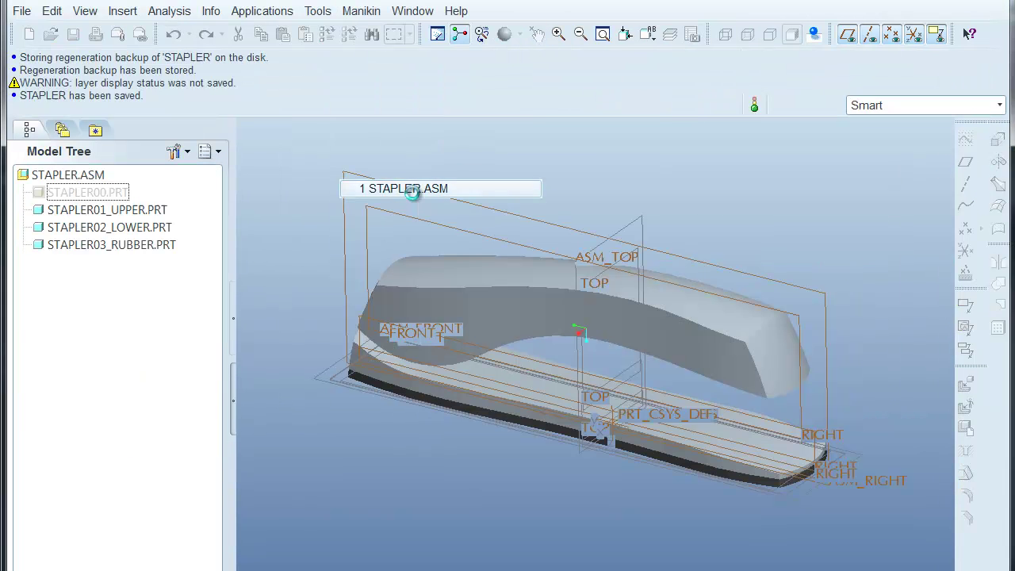
mouse_move(830, 171)
middle_mouse_down()
mouse_move(823, 135)
mouse_move(834, 137)
mouse_move(821, 151)
middle_mouse_up()
Switch back to the STAPLER00.PRT window.
left_click(414, 11)
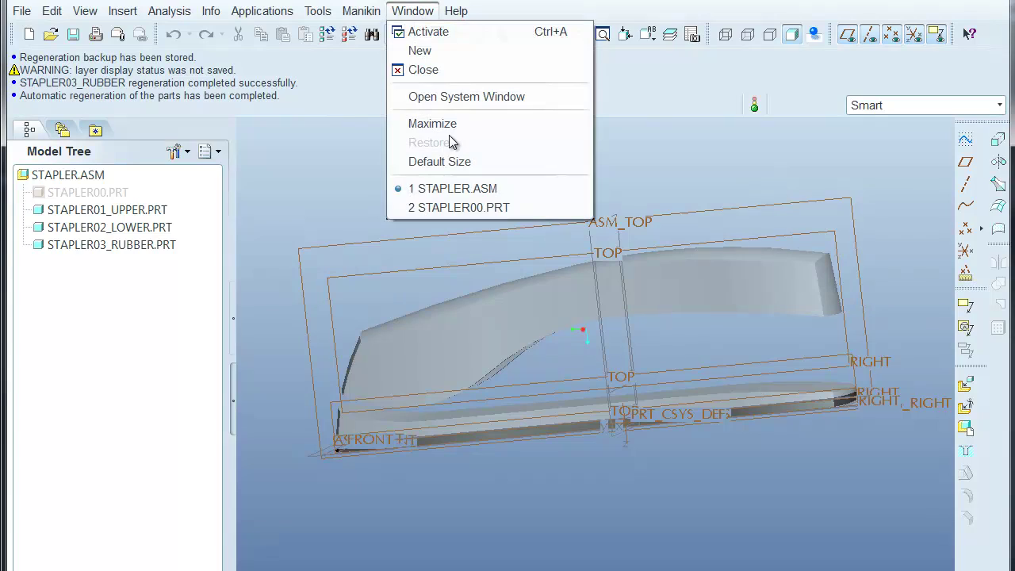
left_click(447, 206)
middle_click_drag(871, 207, 802, 293)
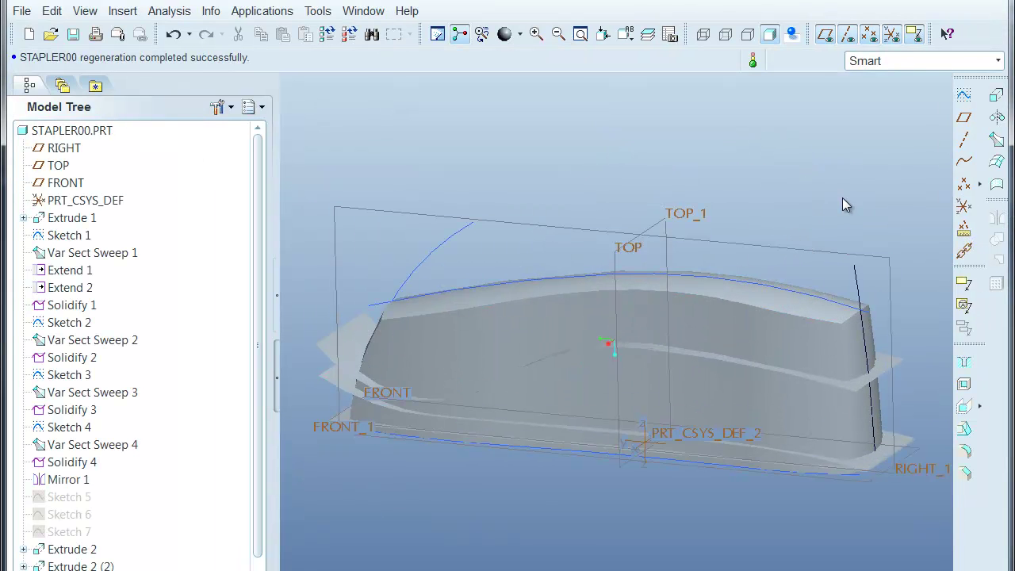
Examine hidden Sketches 5, 6 and 7 and the three Extrude 2 surfaces that divide the stapler body.
left_click(881, 369)
middle_click_drag(877, 367, 652, 391)
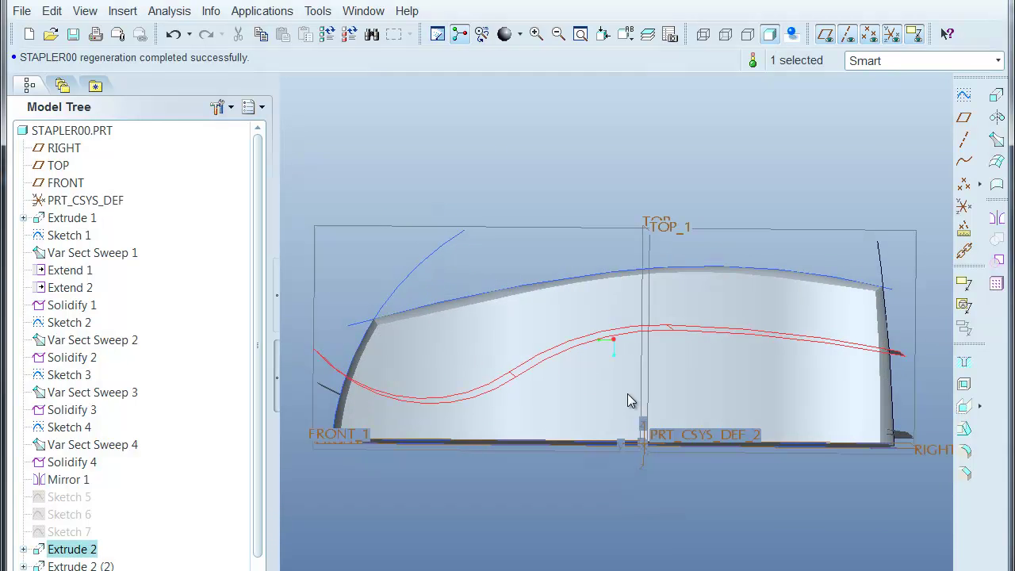
scroll(248, 497, "down", 1)
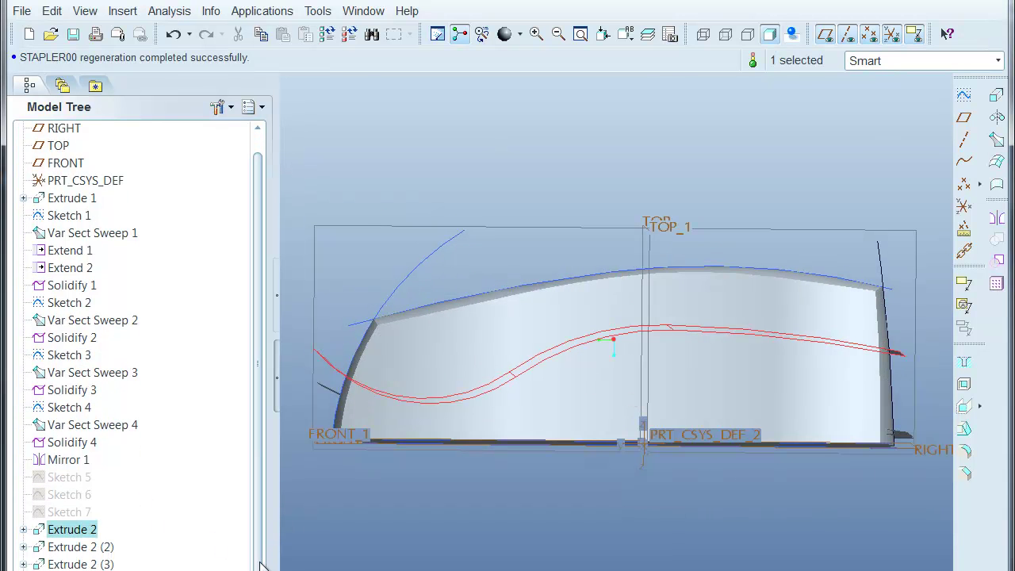
left_click(70, 477)
left_click(69, 497)
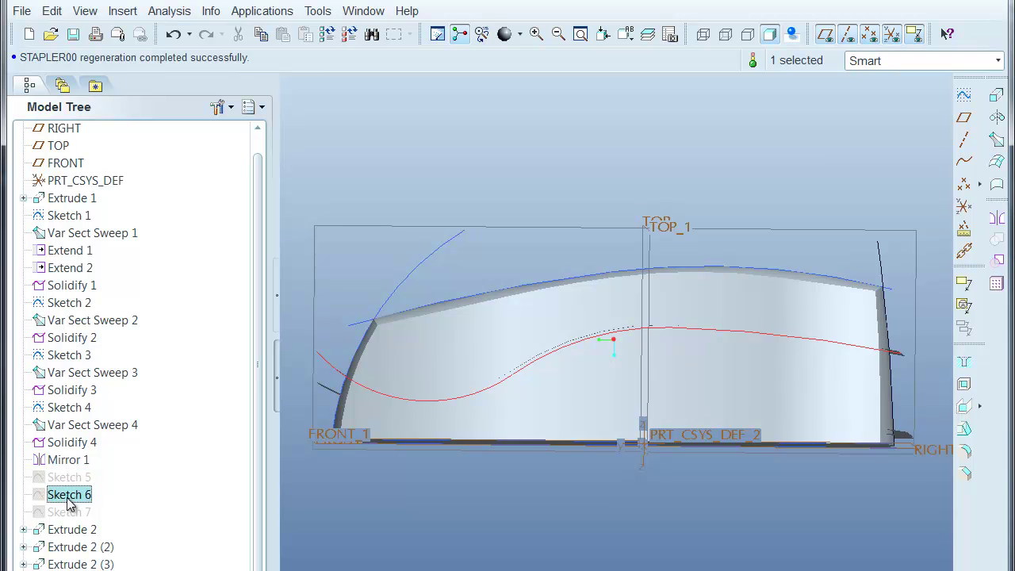
left_click(67, 512)
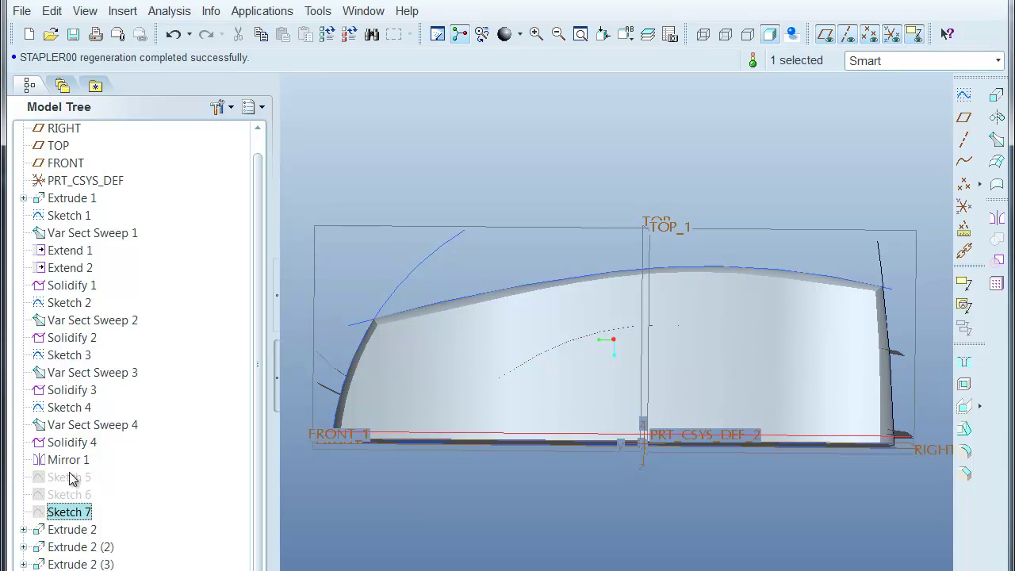
left_click(79, 530)
left_click(73, 564, "shift")
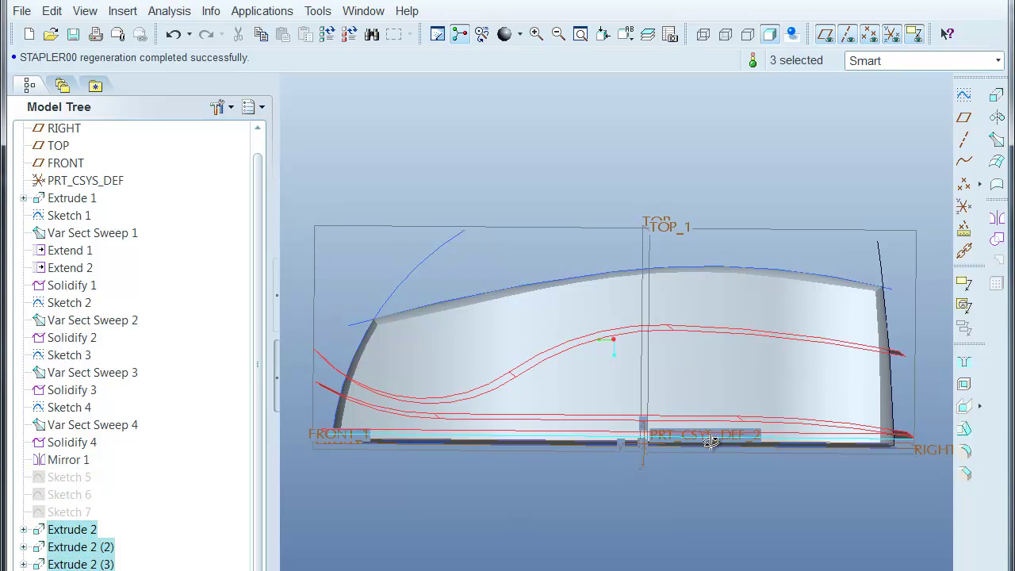
mouse_move(682, 440)
middle_mouse_down()
mouse_move(703, 447)
mouse_move(687, 458)
middle_mouse_up()
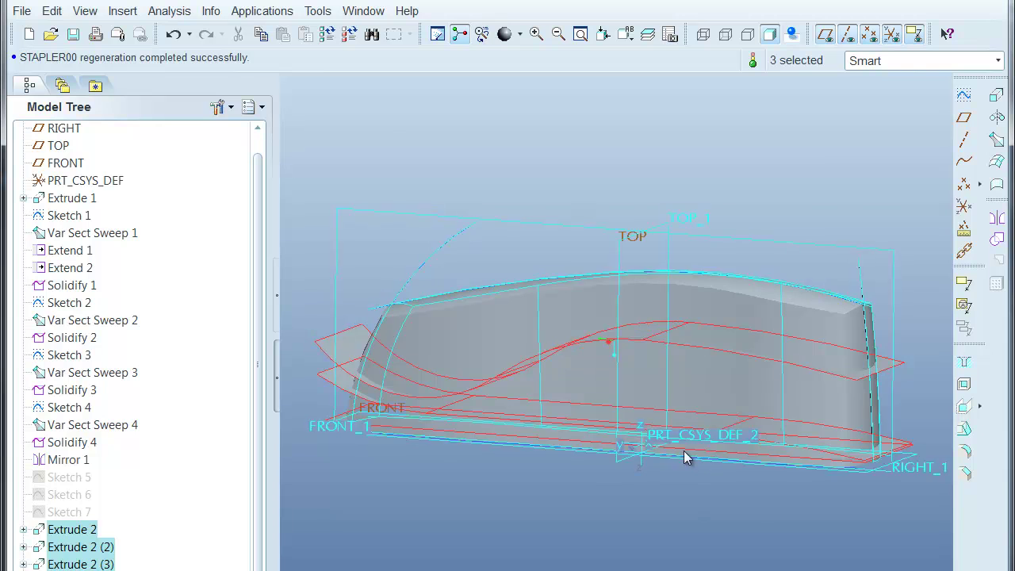
Dynamically edit Sketch 5, raising the curve's rear endpoint to about 1.64 above the base.
left_click(78, 478)
right_click(63, 484)
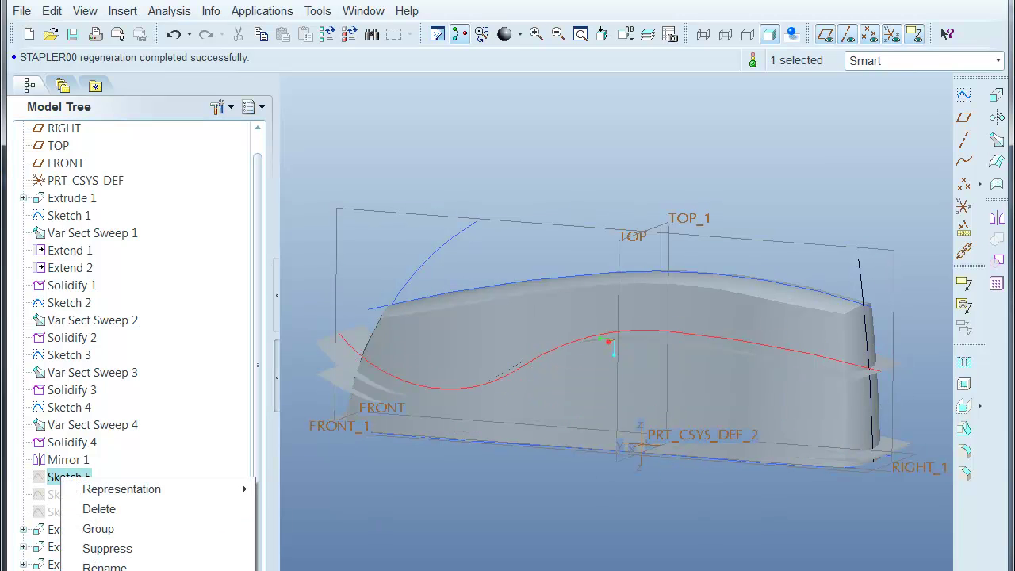
left_click(116, 570)
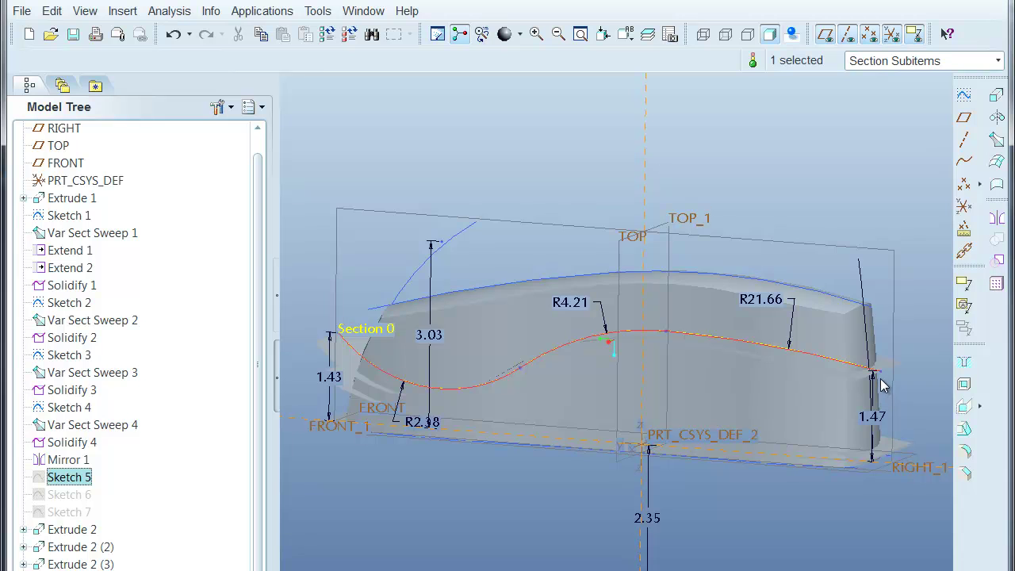
left_click_drag(880, 376, 881, 363)
middle_click_drag(765, 421, 790, 410)
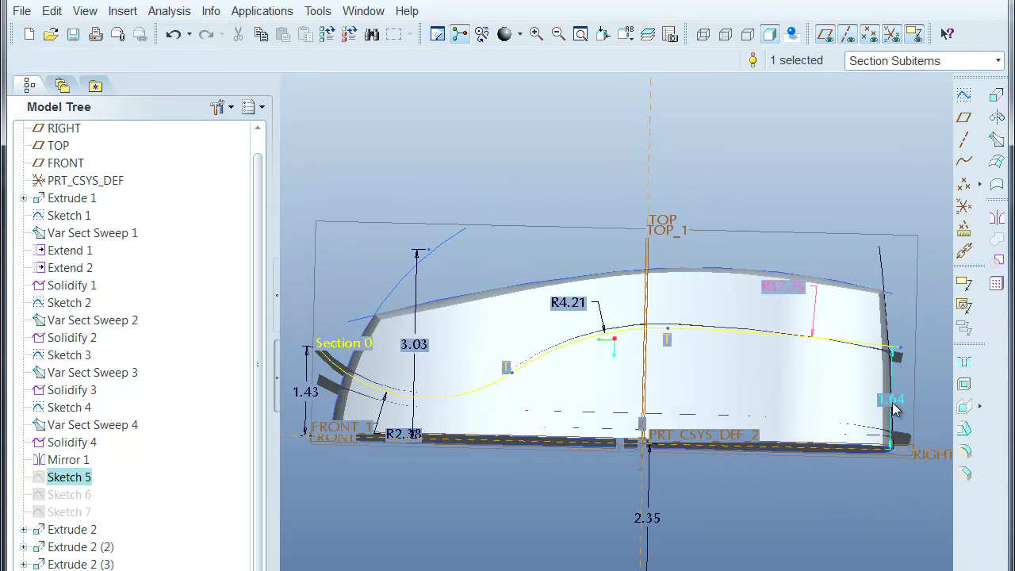
Try to move the tangent point near the middle of Sketch 5's curve, and undo that move.
left_click_drag(669, 337, 625, 347)
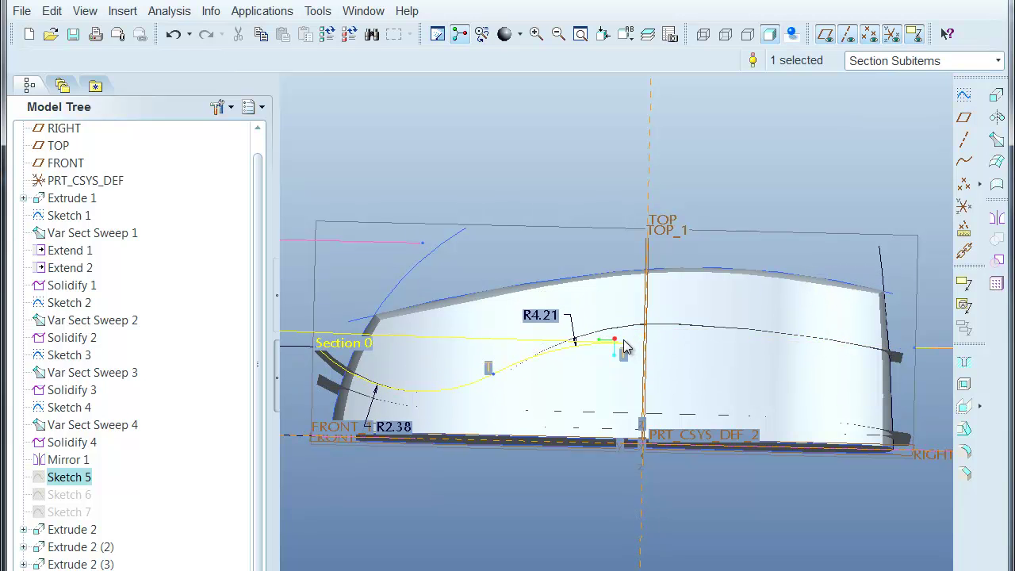
middle_click_drag(718, 411, 691, 436)
scroll(667, 415, "up", 5)
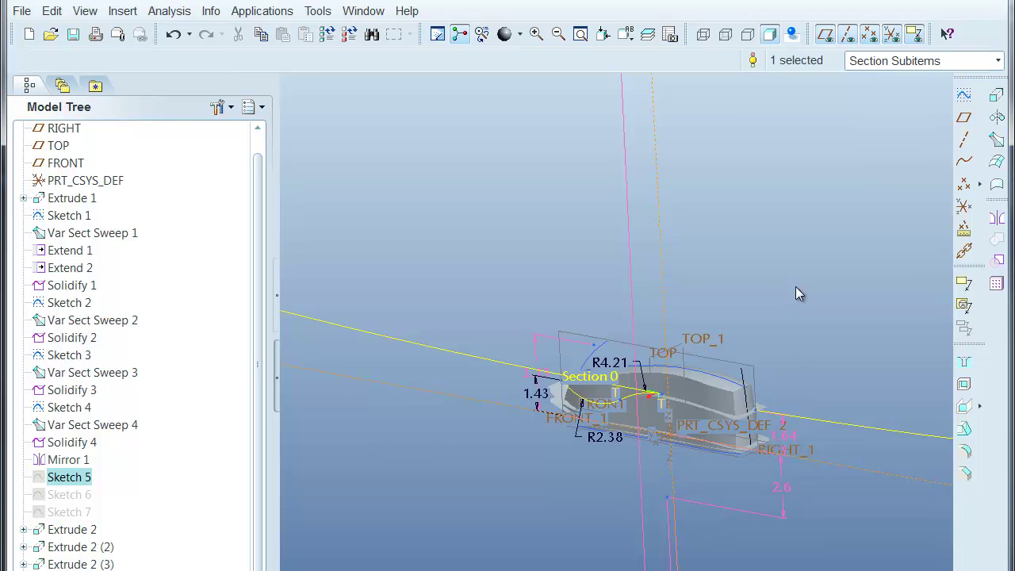
key("ctrl+z")
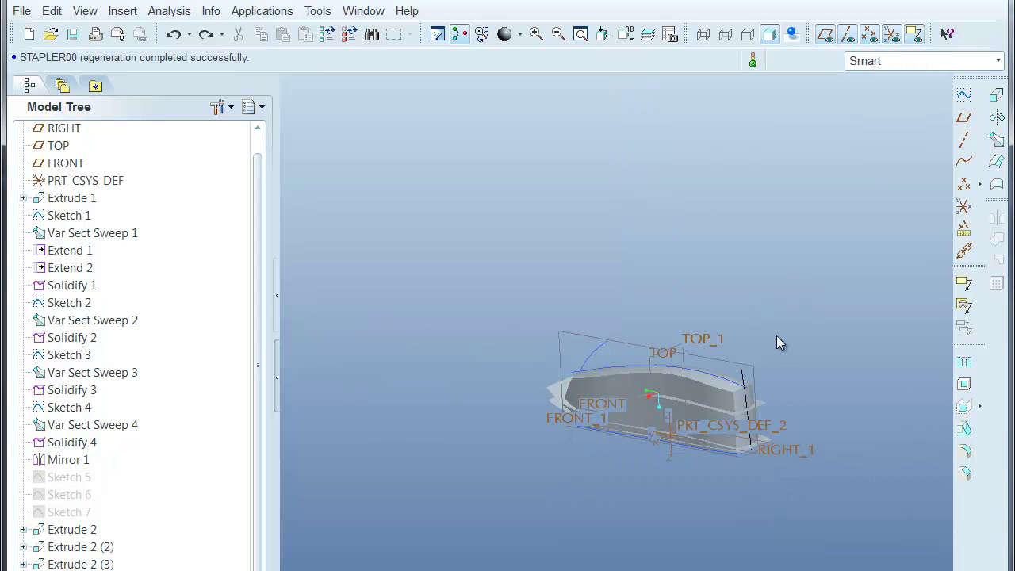
Open the definition of Sketch 5, check how its curve extends past the stapler's rear end, and close the sketch.
scroll(774, 337, "down", 3)
left_click(69, 476)
right_click(70, 476)
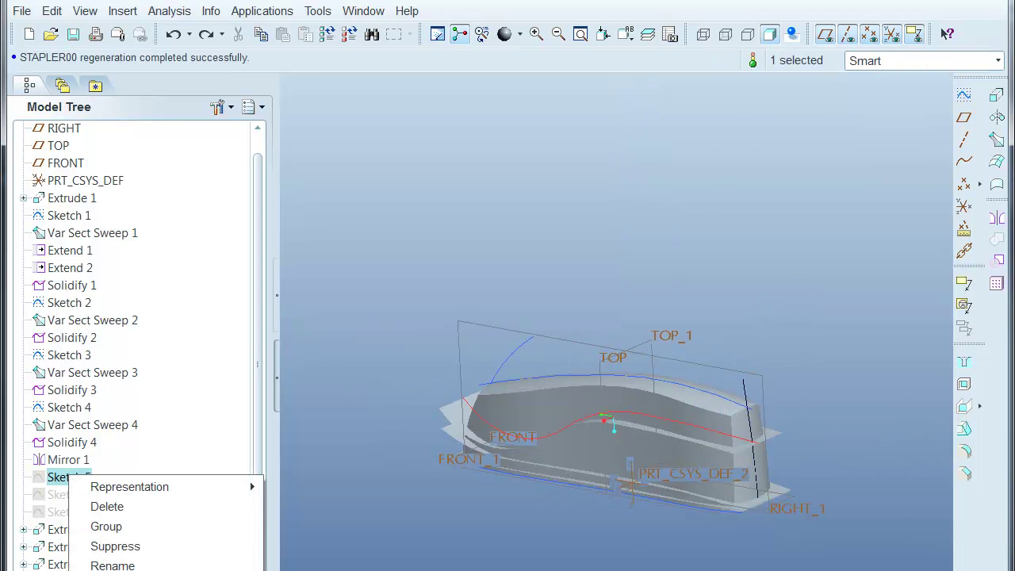
left_click(119, 570)
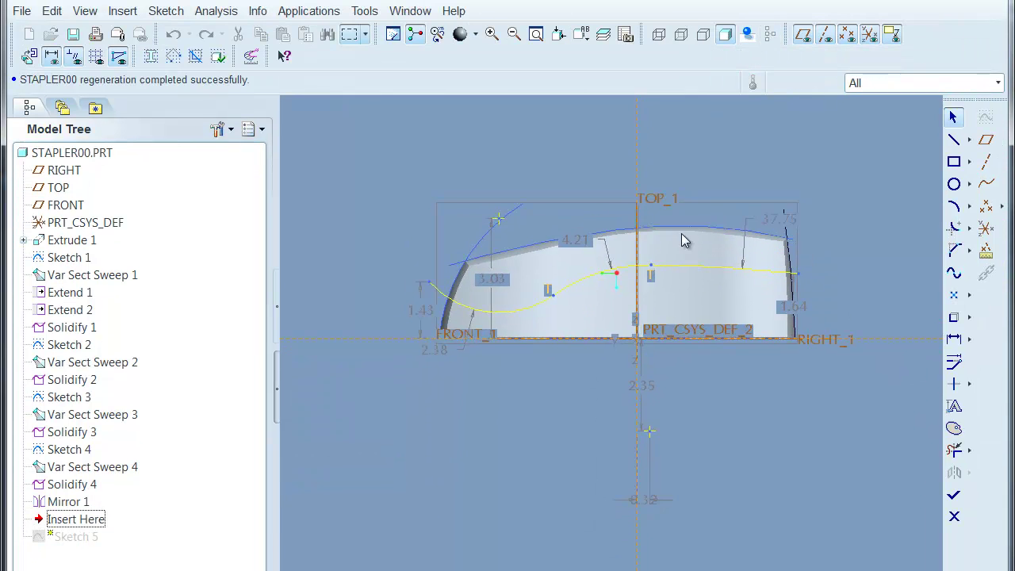
scroll(796, 240, "down", 5)
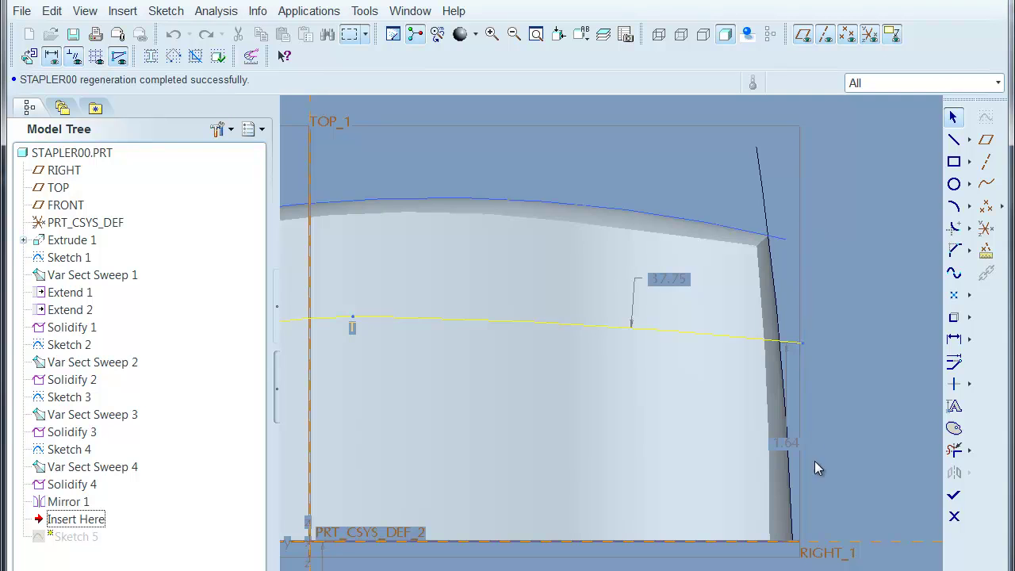
left_click(954, 495)
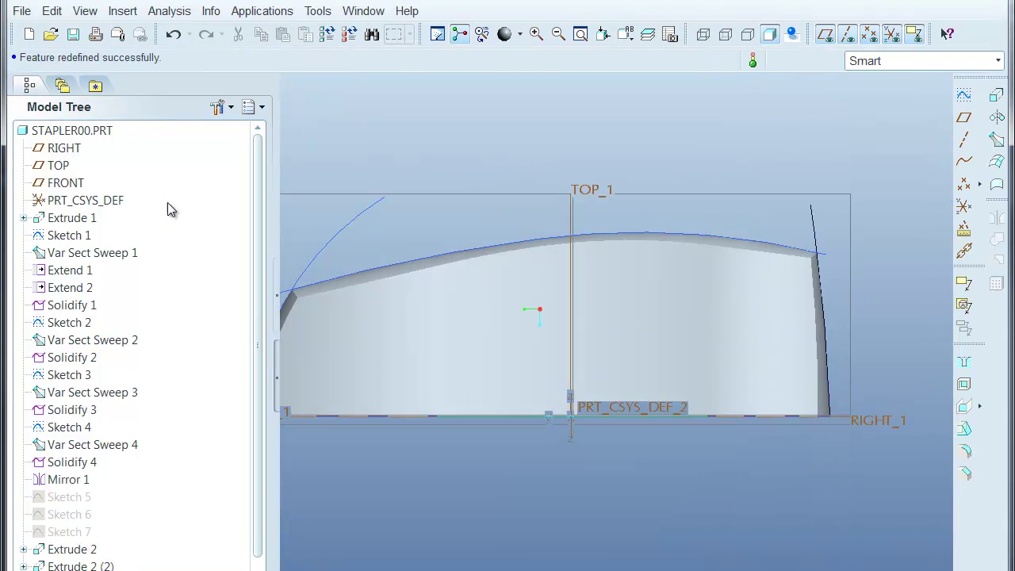
Move the feature insertion point to directly after Sketch 1.
scroll(384, 190, "up", 1)
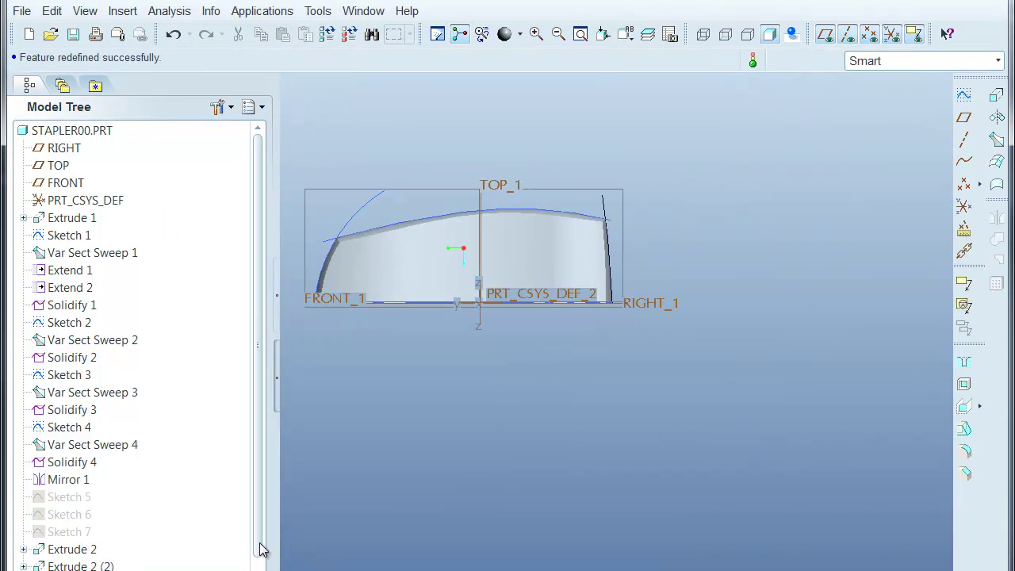
scroll(262, 549, "down", 1)
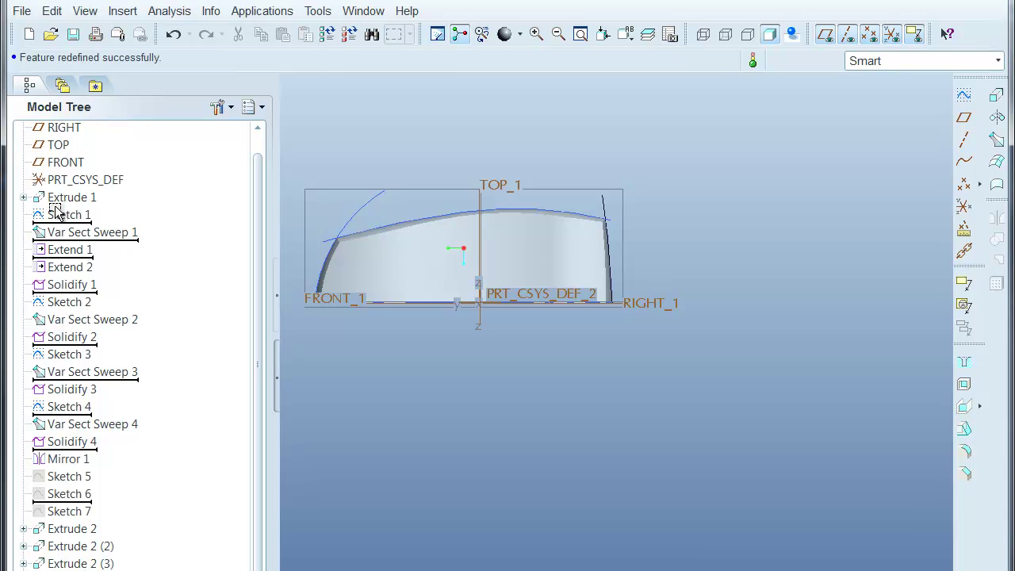
left_click_drag(57, 213, 57, 222)
mouse_move(529, 429)
middle_mouse_down()
mouse_move(455, 431)
mouse_move(293, 344)
middle_mouse_up()
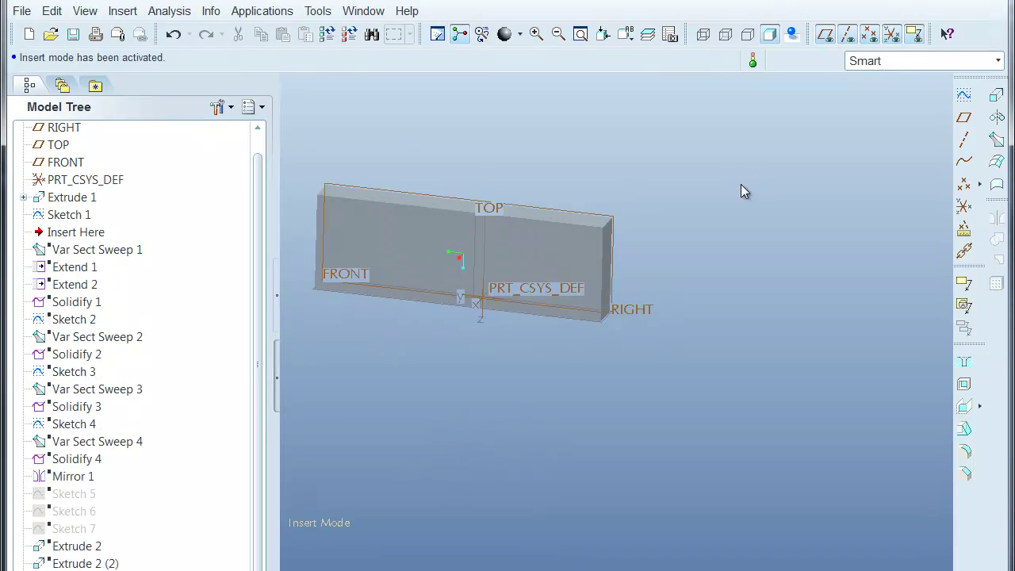
middle_click_drag(752, 265, 837, 349, "shift")
middle_click_drag(651, 195, 731, 146, "shift")
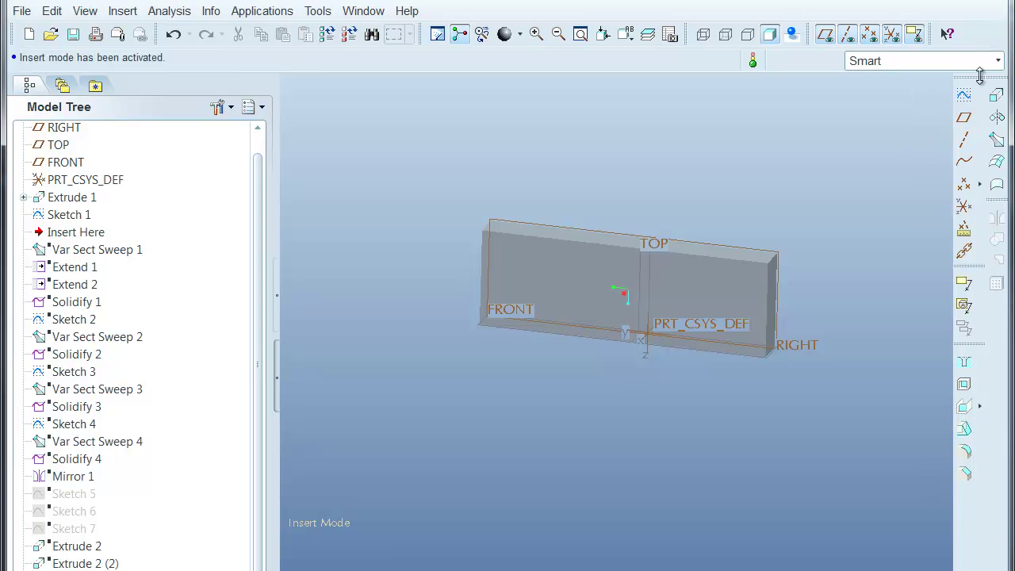
Sketch a rectangle about 9.40 by 3.12 on the RIGHT plane, slightly larger than the block's outline, and finish the sketch.
left_click(965, 96)
left_click(777, 253)
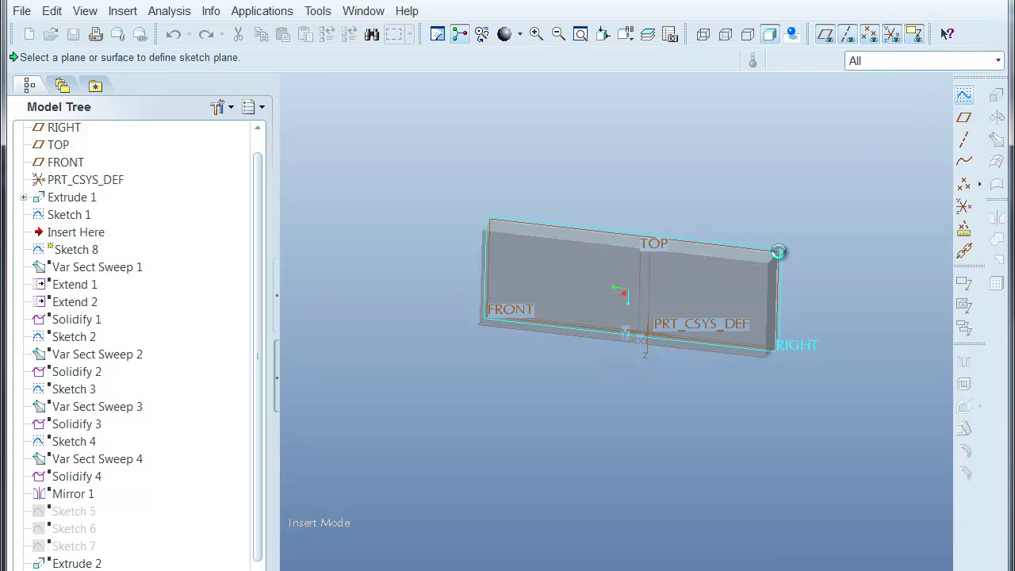
left_click(0, 246)
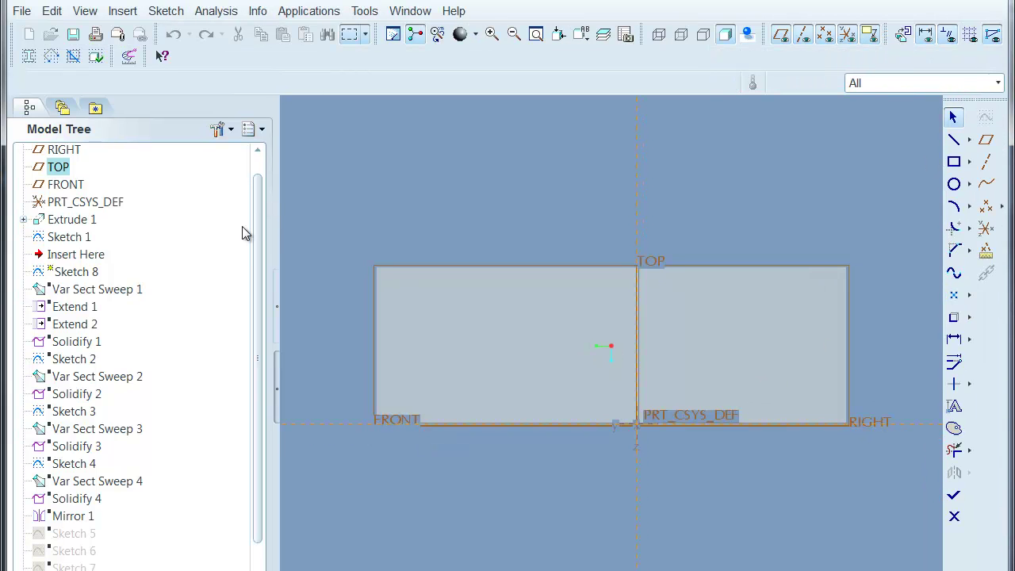
left_click_drag(274, 233, 249, 235)
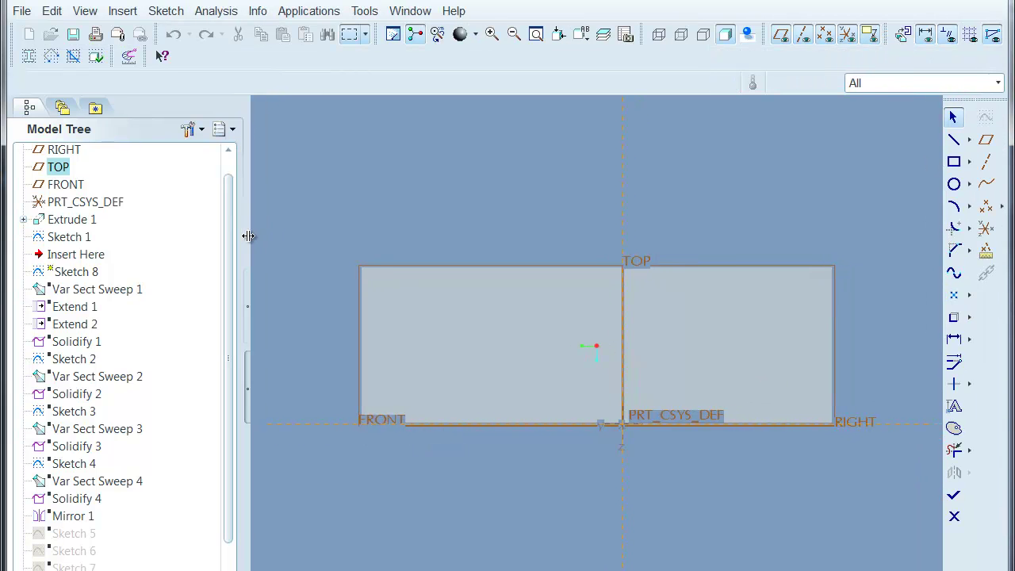
left_click(954, 162)
left_click(355, 261)
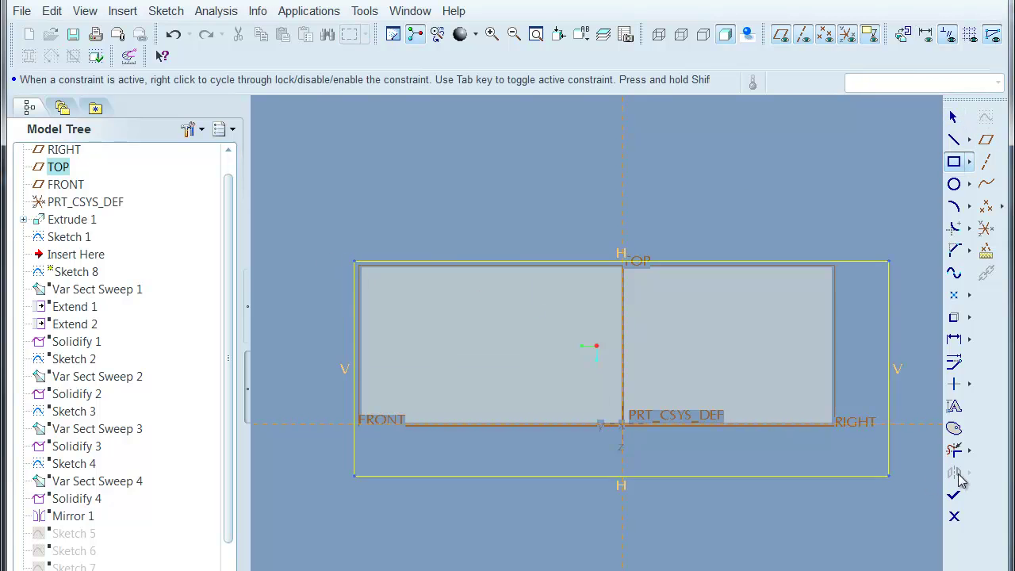
left_click(846, 428)
middle_click(840, 474)
mouse_move(841, 473)
middle_mouse_down()
mouse_move(806, 494)
mouse_move(811, 475)
middle_mouse_up()
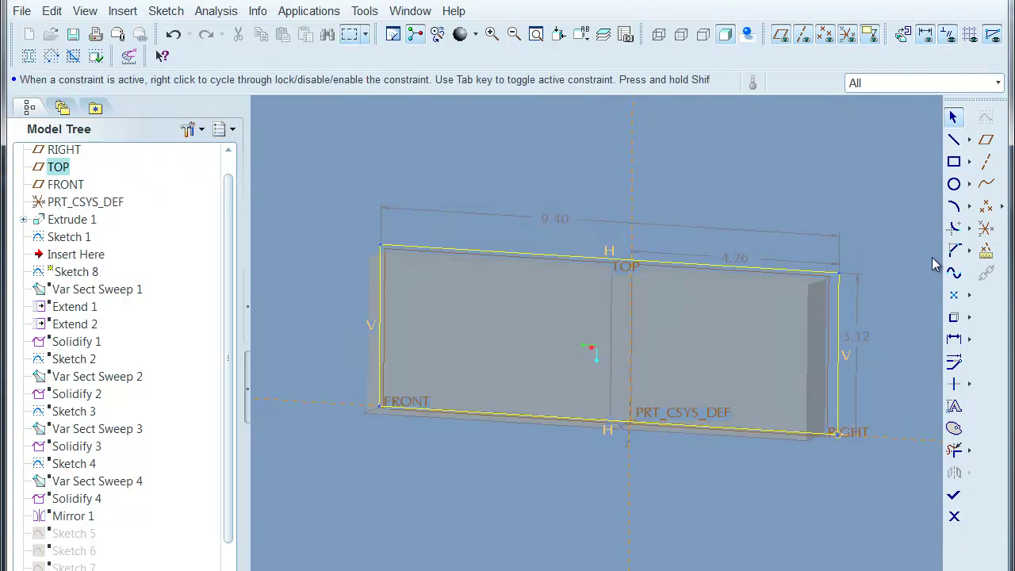
left_click(955, 496)
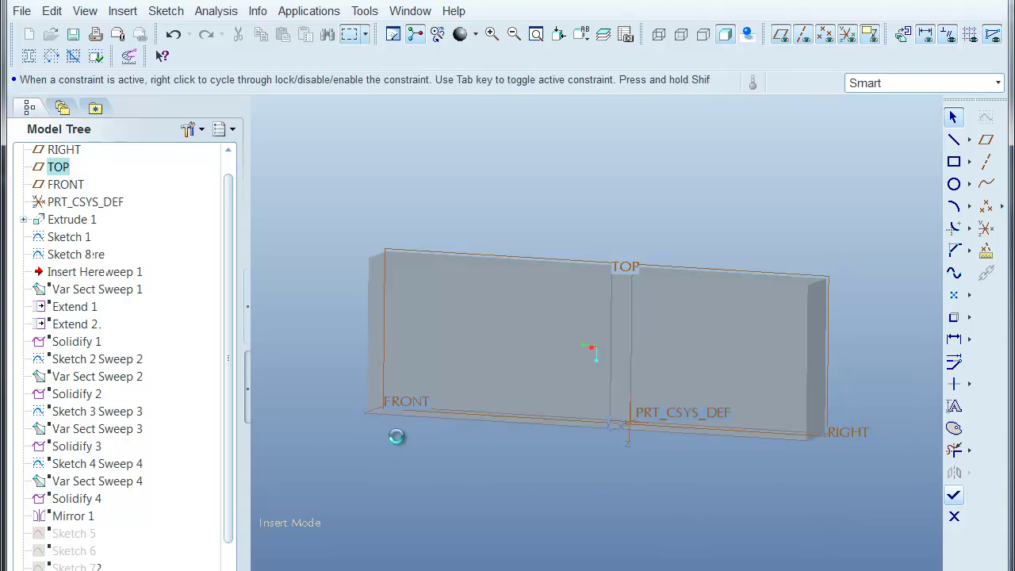
Reorder Sketch 8 ahead of Extrude 1 and open the internal sketch of Extrude 1 for editing.
mouse_move(52, 237)
left_mouse_down()
mouse_move(60, 184)
mouse_move(70, 198)
left_mouse_up()
left_click(70, 214)
right_click(69, 215)
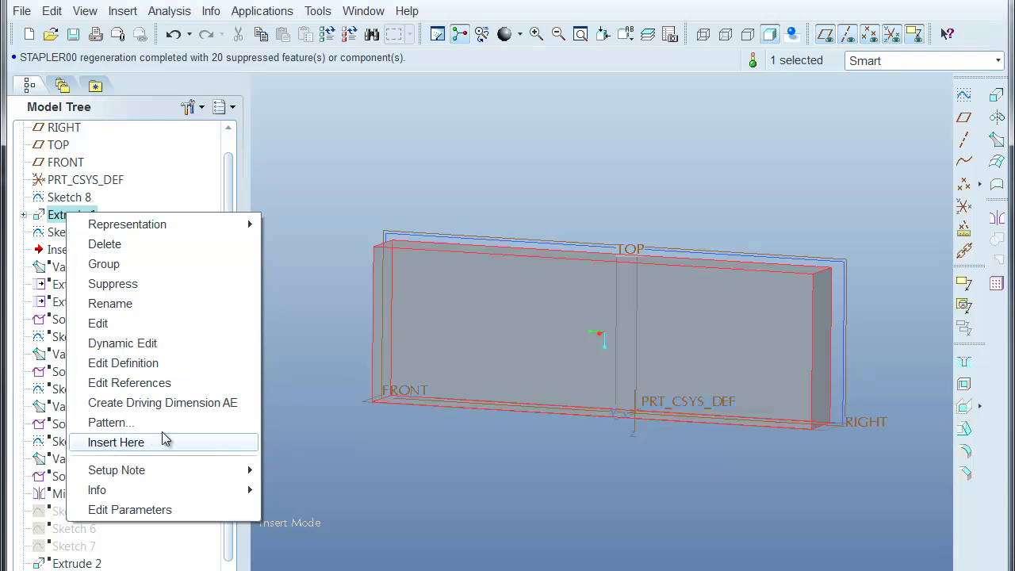
left_click(158, 363)
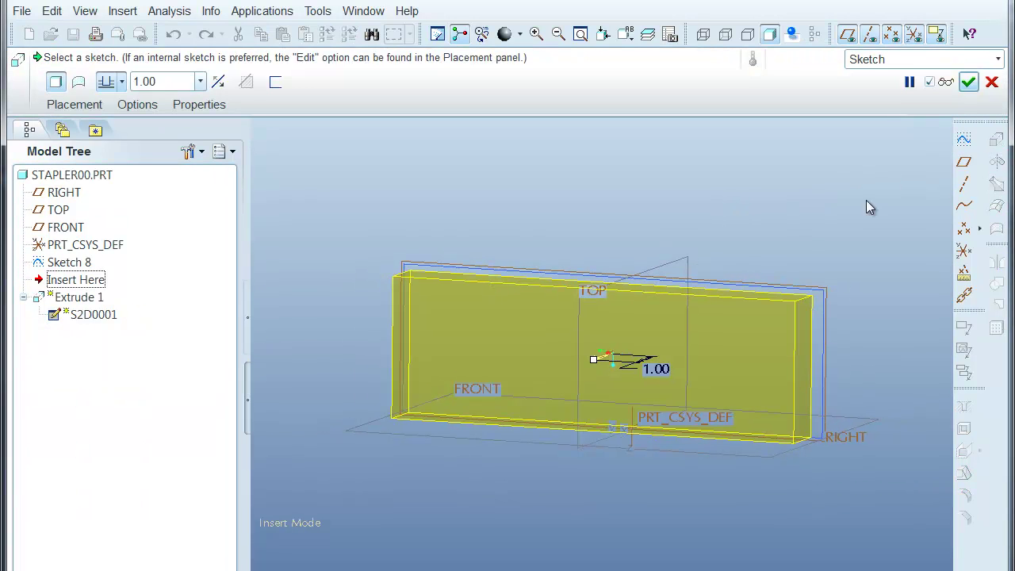
left_click(76, 105)
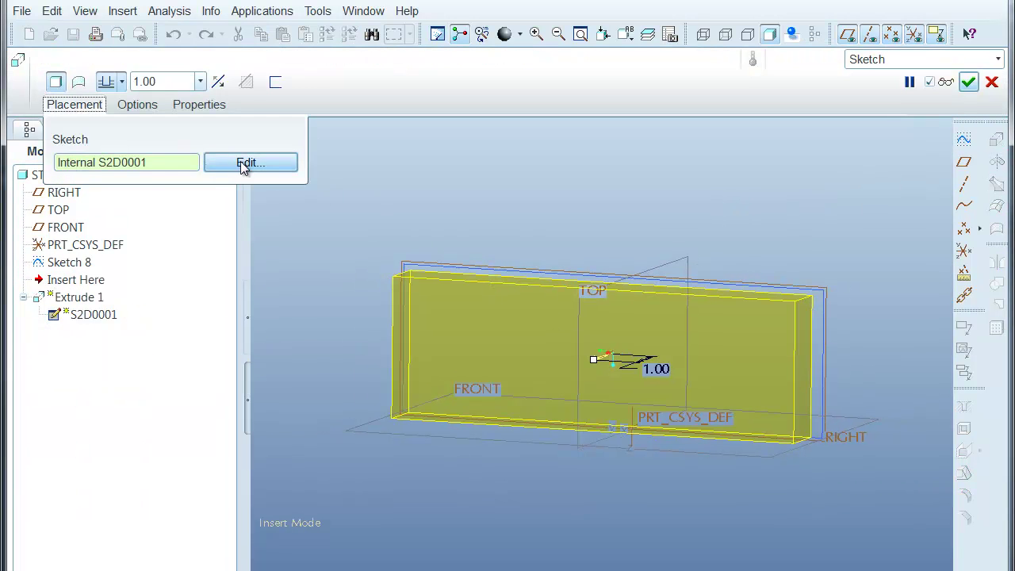
left_click(267, 158)
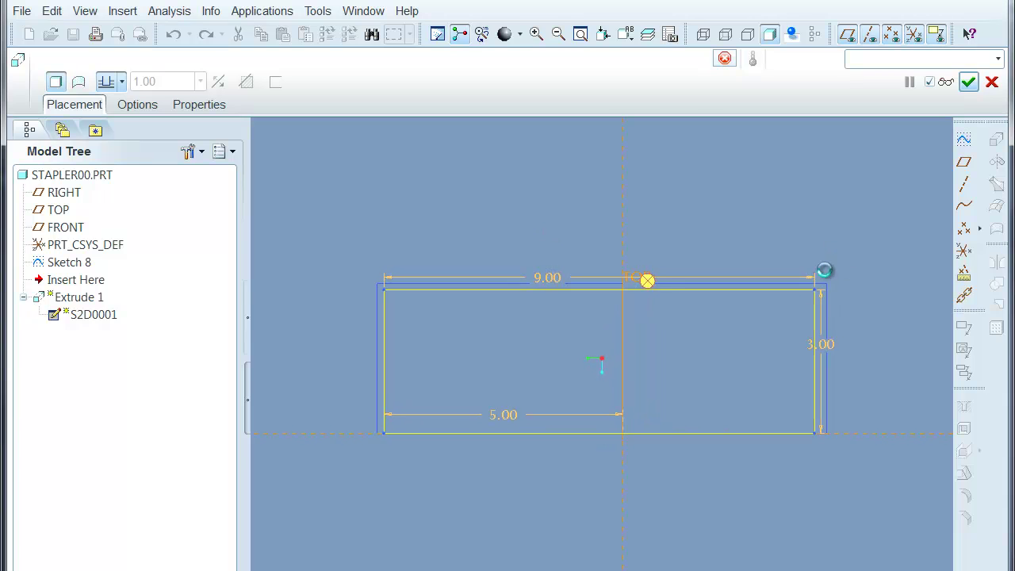
Delete the length, height and horizontal offset dimensions of Extrude 1's rectangle.
left_click_drag(554, 322, 564, 320)
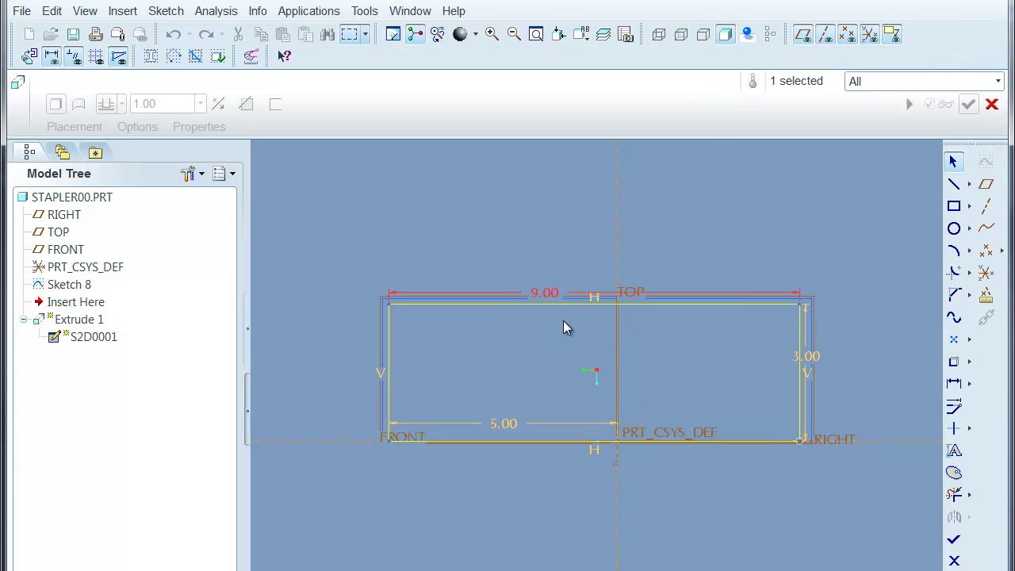
key("Delete")
left_click_drag(759, 351, 759, 349)
key("Delete")
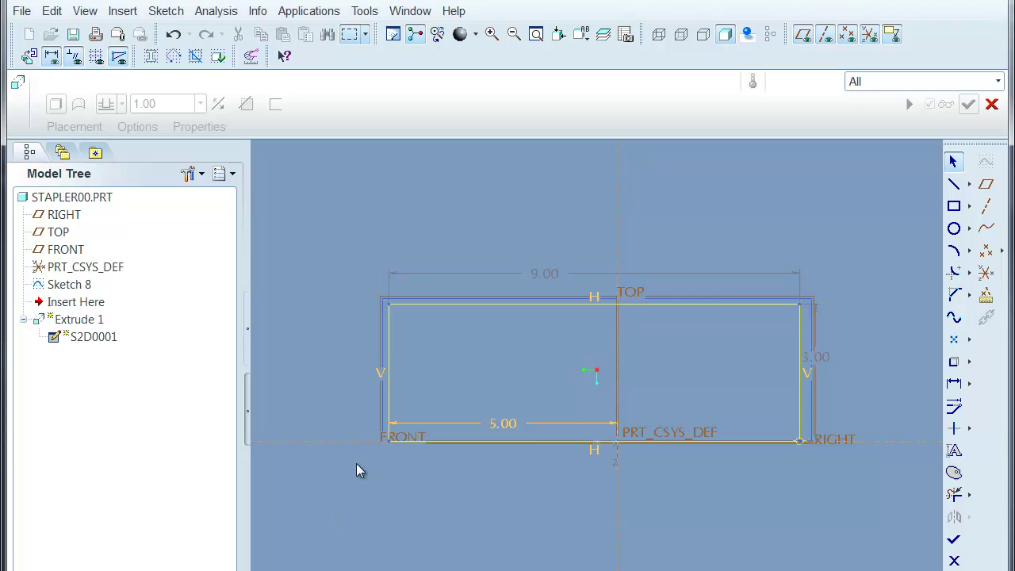
left_click(475, 421)
key("Delete")
Make the upper corners of Extrude 1's rectangle coincident with Sketch 8's corners, removing the conflicting upper horizontal constraint, and finish redefining the extrusion.
mouse_move(677, 385)
middle_mouse_down()
mouse_move(880, 325)
mouse_move(959, 520)
middle_mouse_up()
left_click(969, 430)
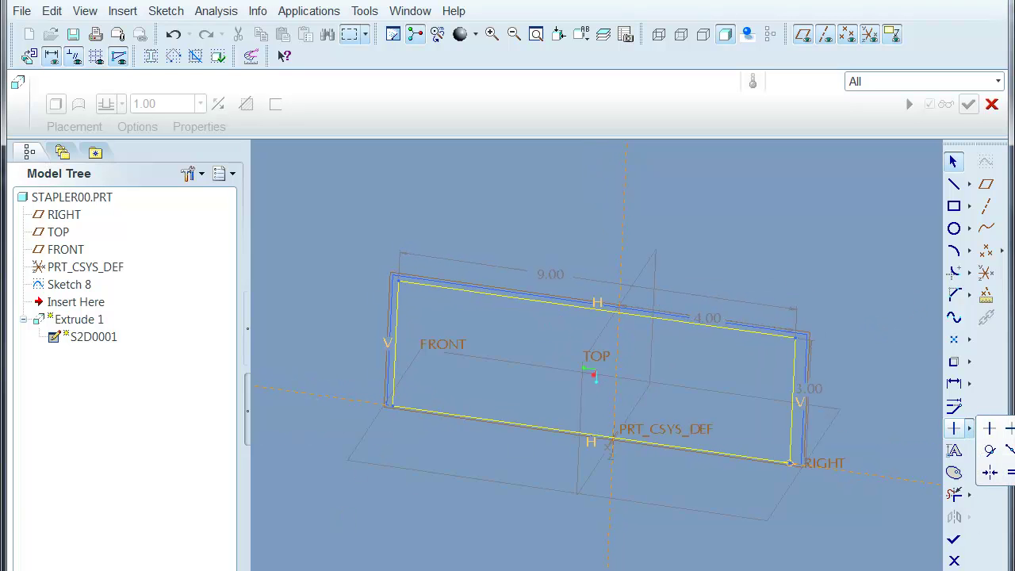
left_click(990, 451)
left_click(794, 344)
left_click(808, 345)
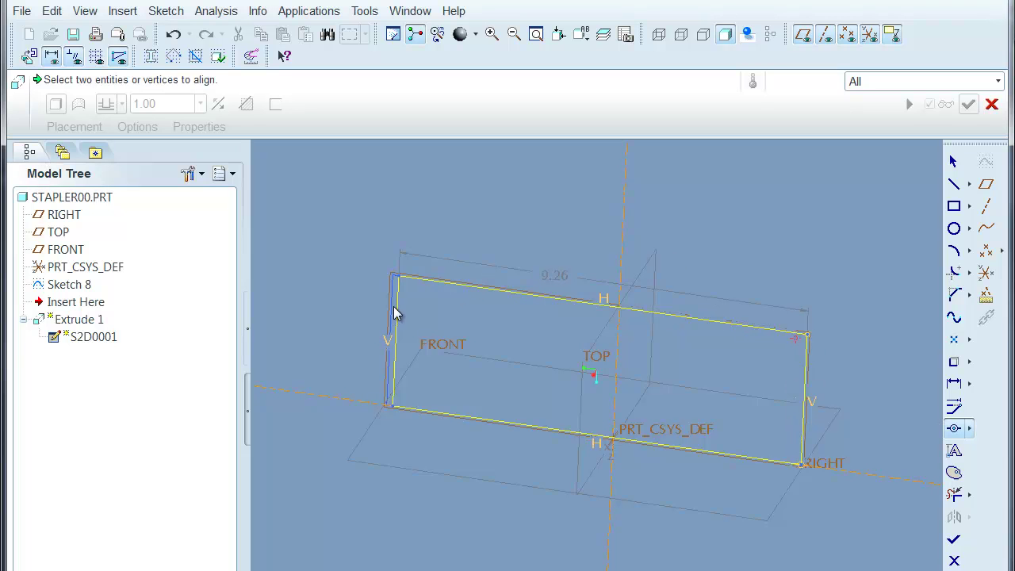
left_click(397, 281)
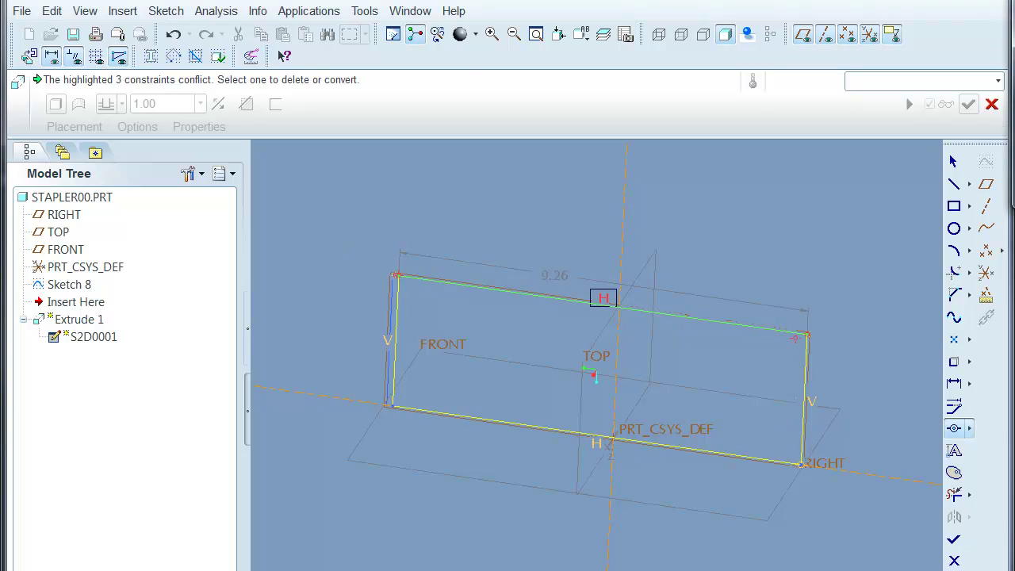
mouse_move(718, 208)
middle_mouse_down()
mouse_move(725, 203)
mouse_move(709, 217)
middle_mouse_up()
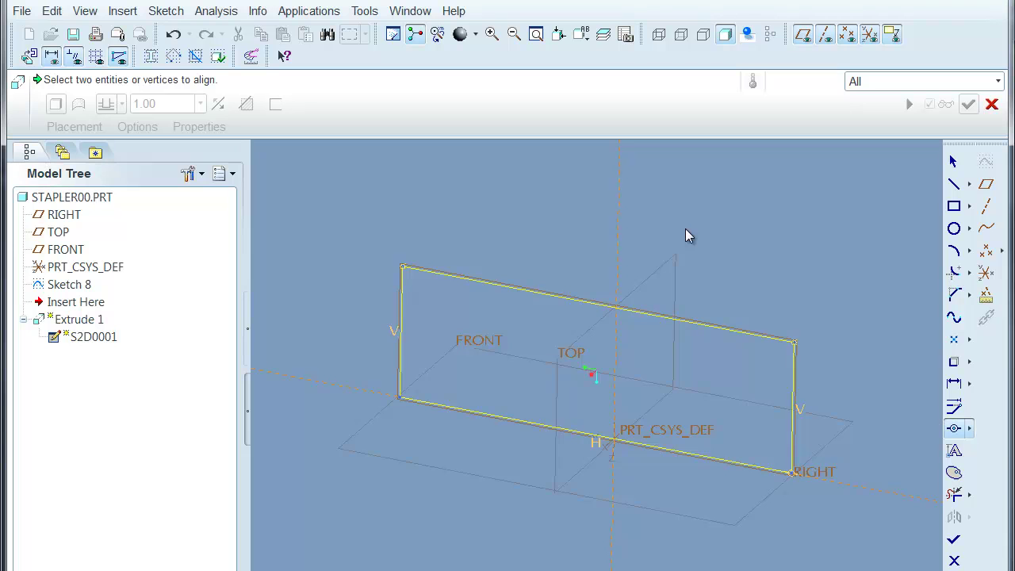
left_click(954, 540)
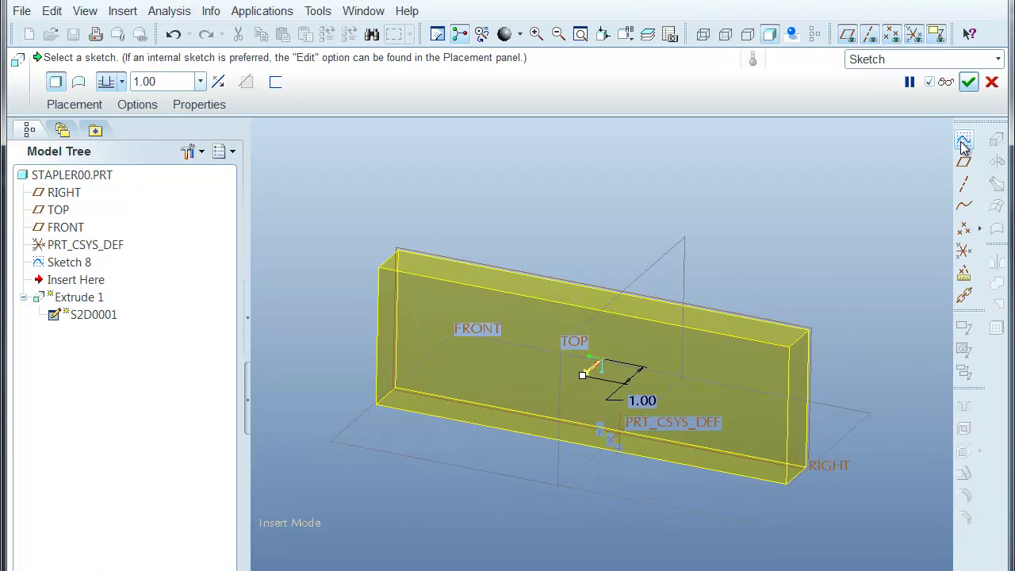
left_click(969, 81)
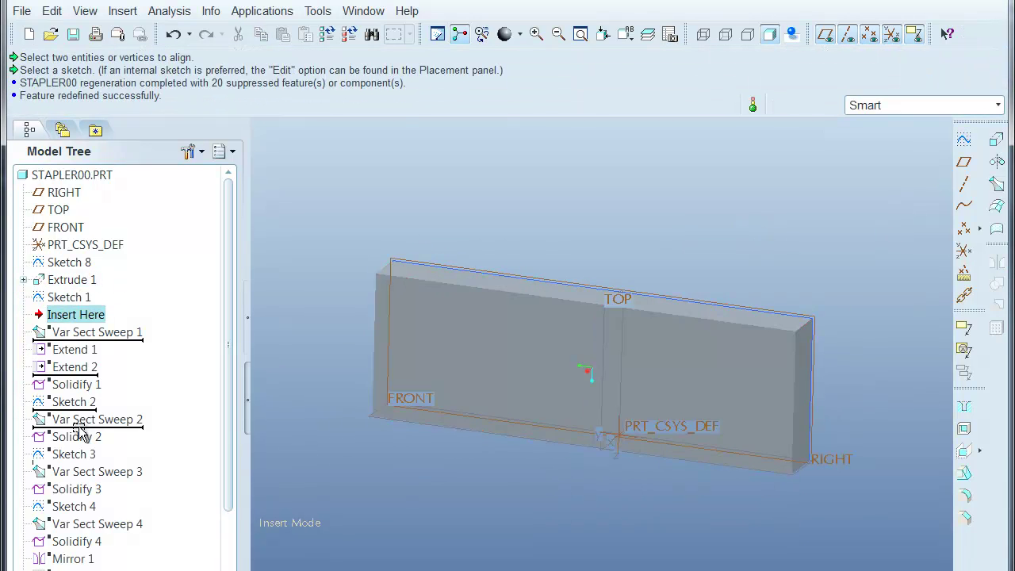
Move the feature insertion point down to directly after Solidify 4.
left_click_drag(82, 435, 79, 549)
middle_click_drag(524, 228, 681, 242)
left_click(986, 137)
left_click(991, 141)
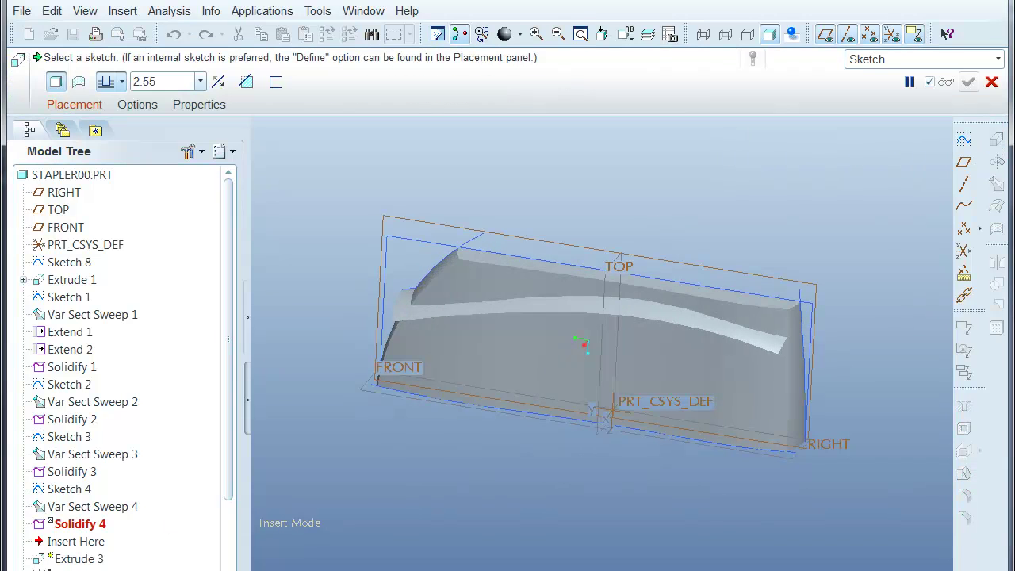
left_click(72, 543)
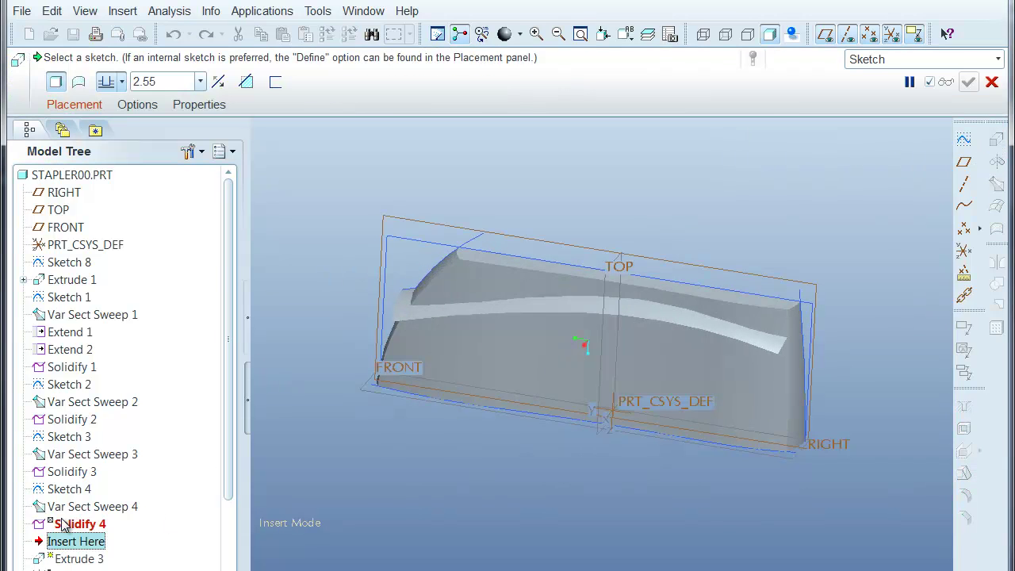
left_click(992, 81)
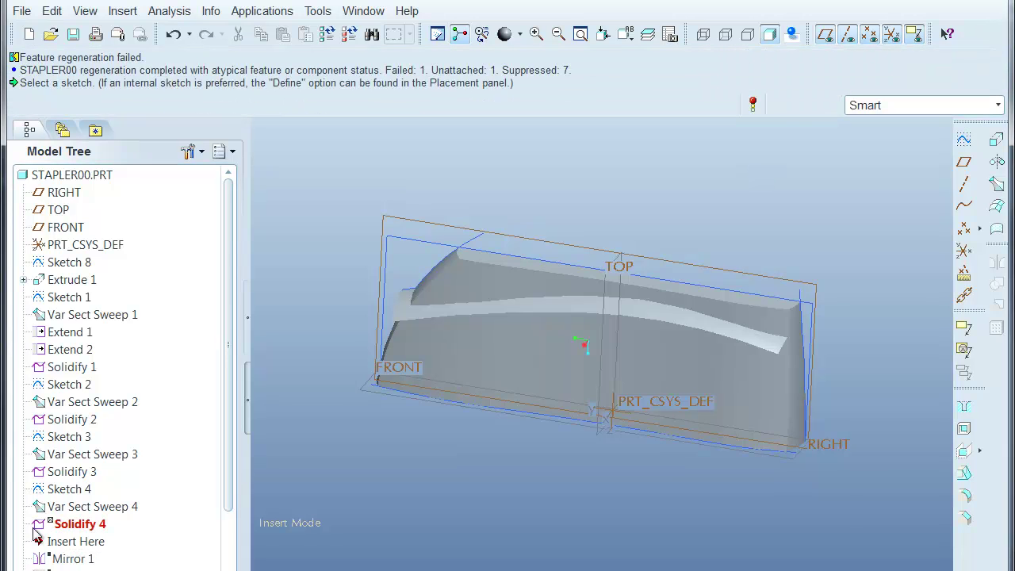
Move the feature insertion point up to directly before Solidify 4 and examine the right end of the Var Sect Sweep 4 surface.
left_click_drag(67, 544, 74, 520)
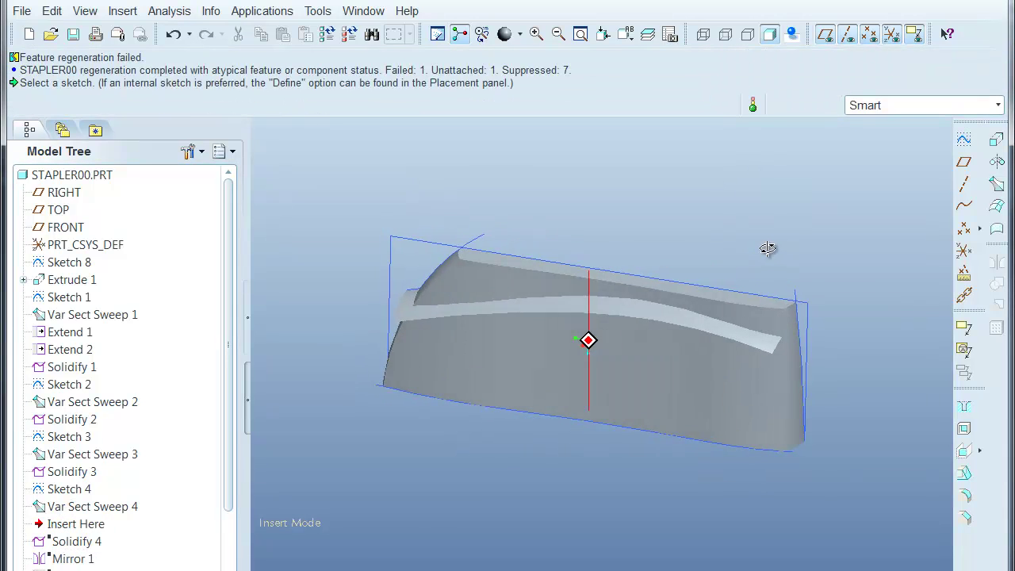
scroll(767, 316, "down", 3)
middle_click_drag(772, 350, 733, 341, "shift")
left_click(733, 350)
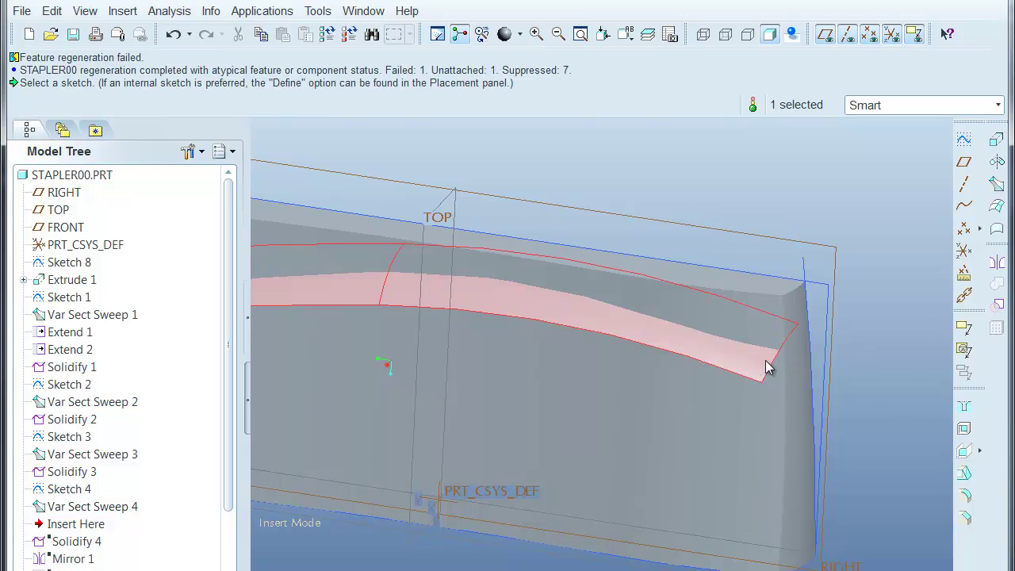
middle_click_drag(853, 356, 860, 352)
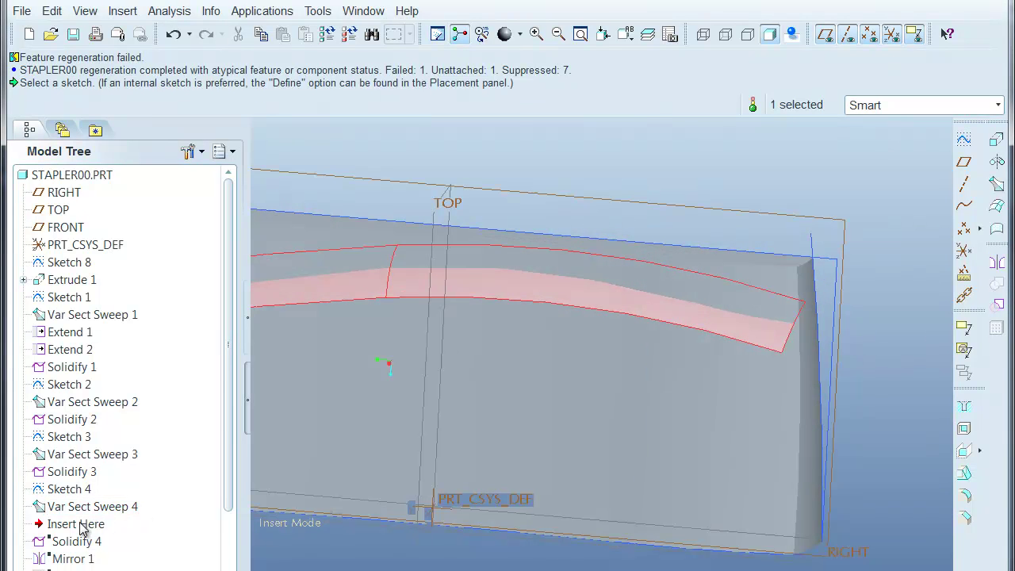
Open Sketch 4 for editing and delete the horizontal dimension of the arc's right endpoint.
left_click(64, 490)
right_click(62, 496)
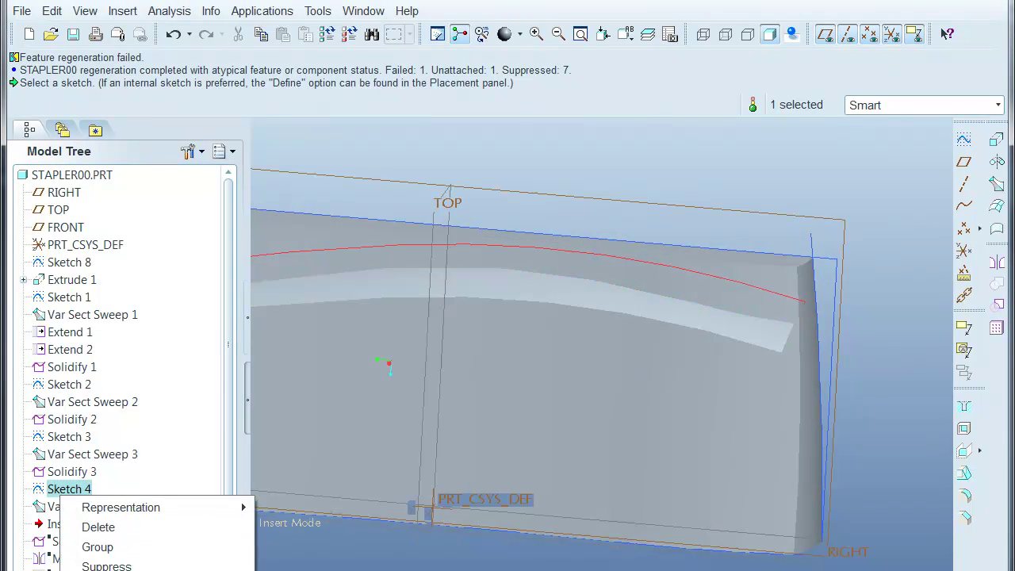
left_click(107, 570)
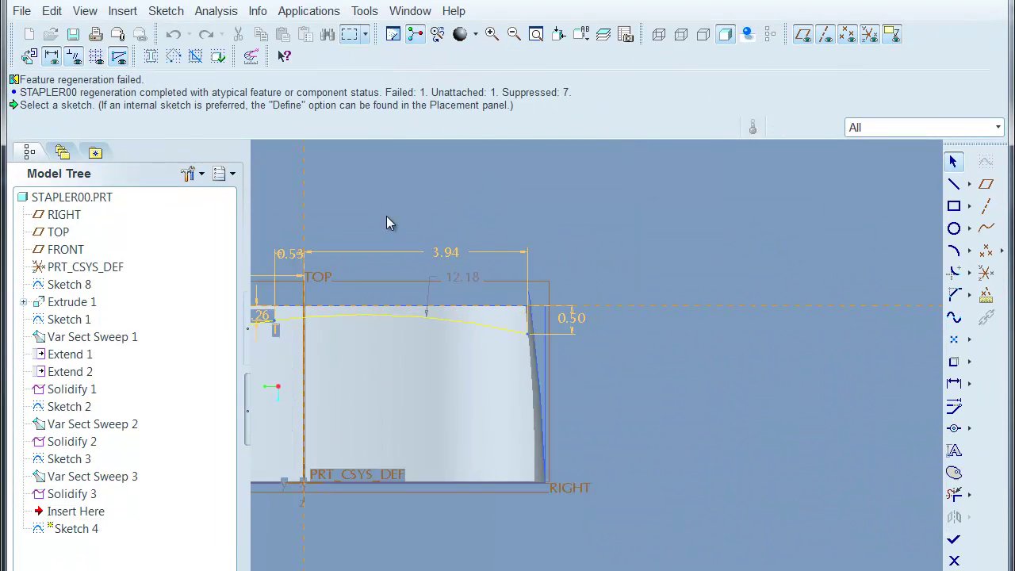
left_click_drag(391, 214, 517, 283)
key("Delete")
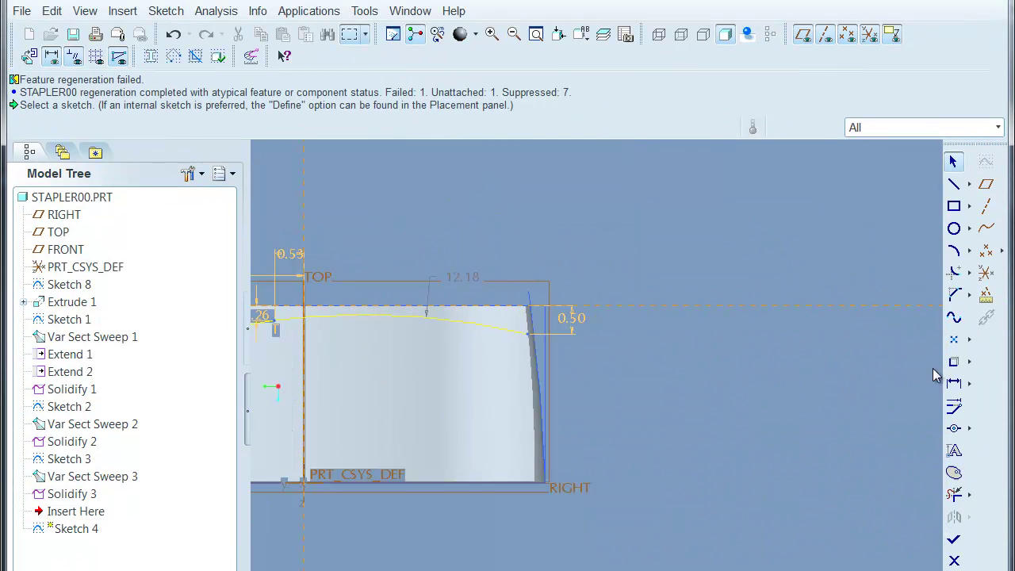
Make the right endpoint of Sketch 4's arc coincident with the right vertical edge of Sketch 8's outline.
left_click(529, 336)
left_click(547, 349)
left_click(955, 429)
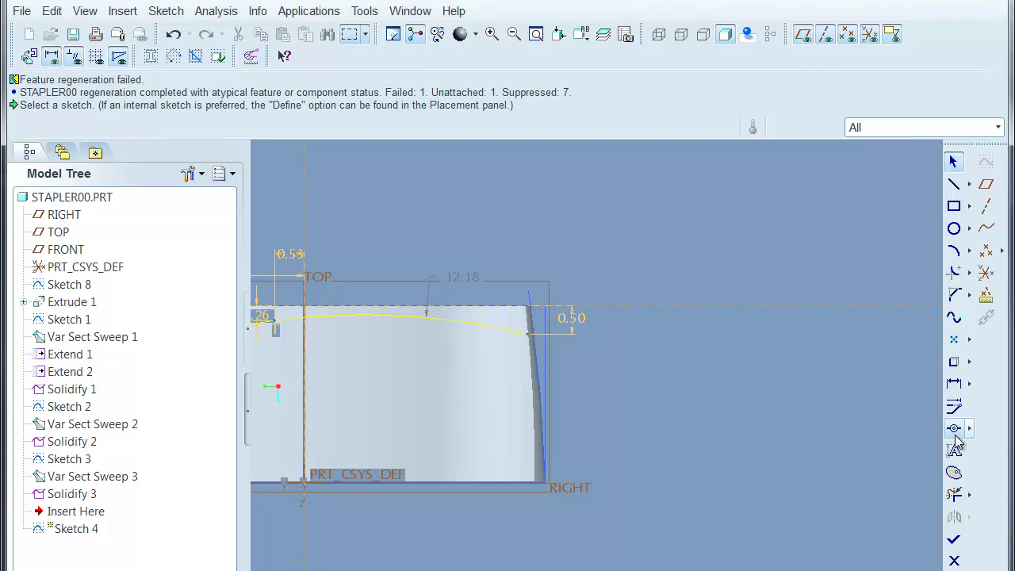
left_click(541, 340)
left_click(540, 352)
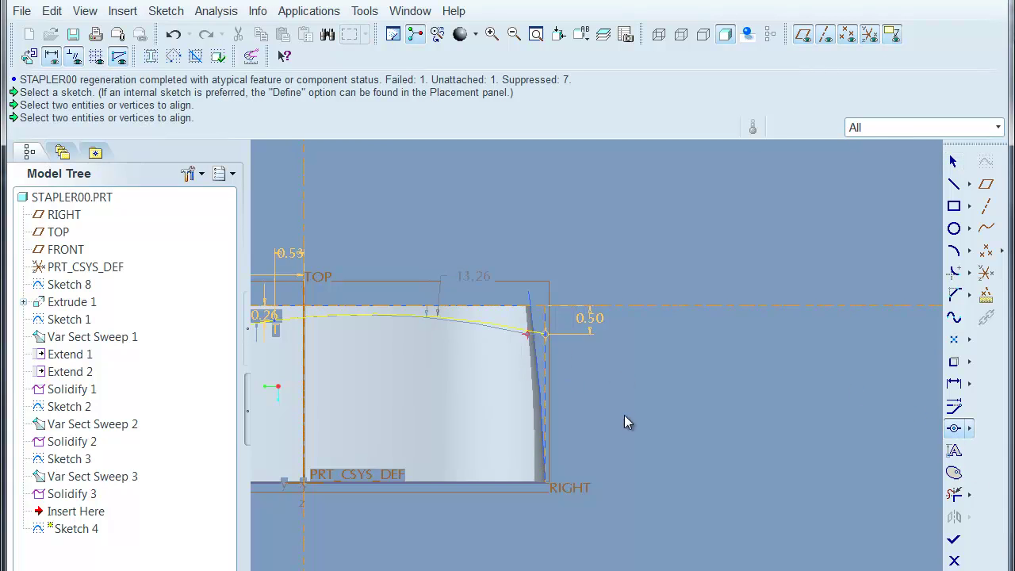
Make the arc's left endpoint coincident with Sketch 8's left edge, removing the conflicting 4.75 dimension, and finish Sketch 4.
scroll(624, 414, "up", 2)
middle_click_drag(498, 346, 650, 348, "shift")
scroll(346, 338, "down", 2)
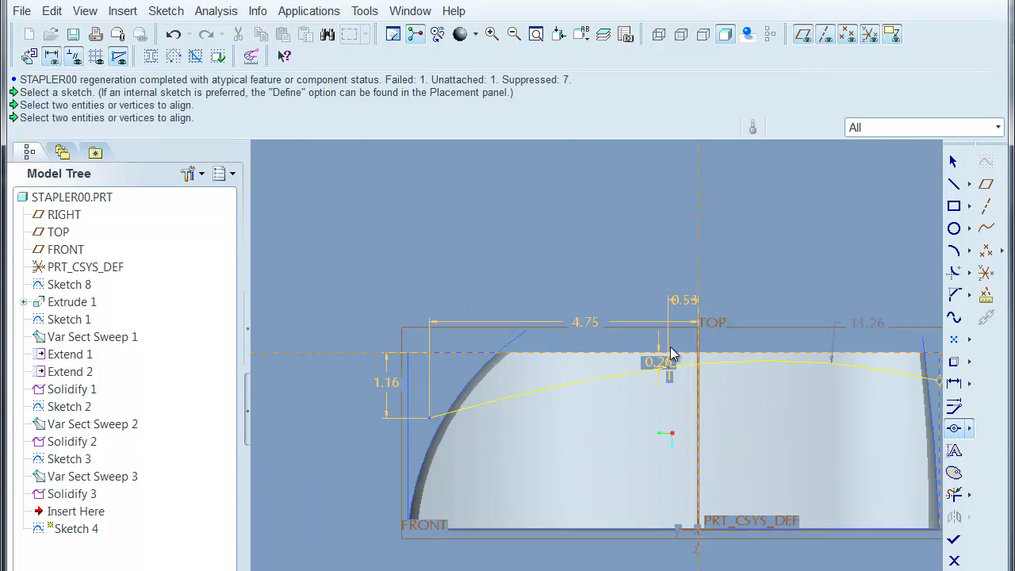
left_click(954, 429)
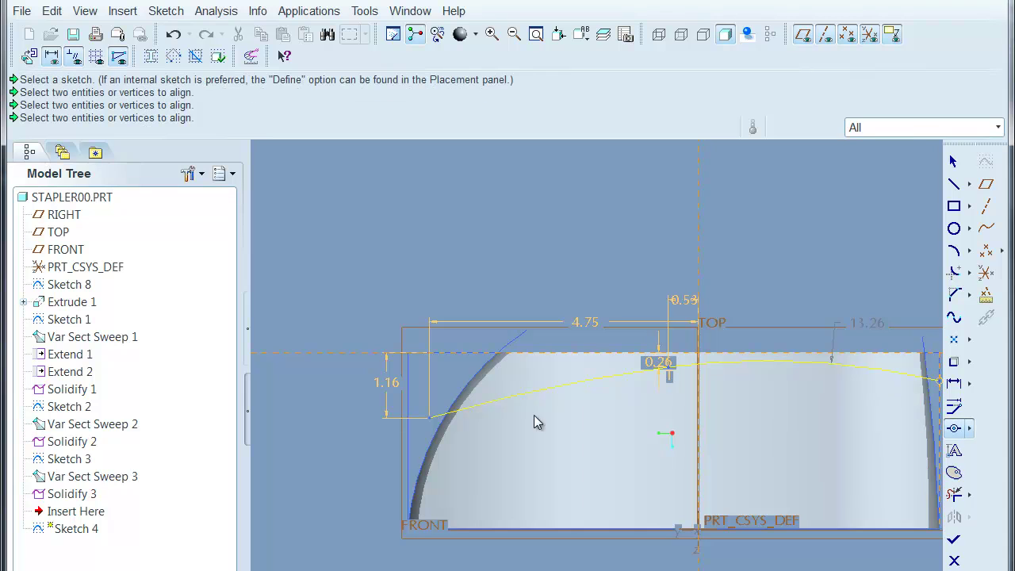
left_click(433, 420)
left_click(411, 437)
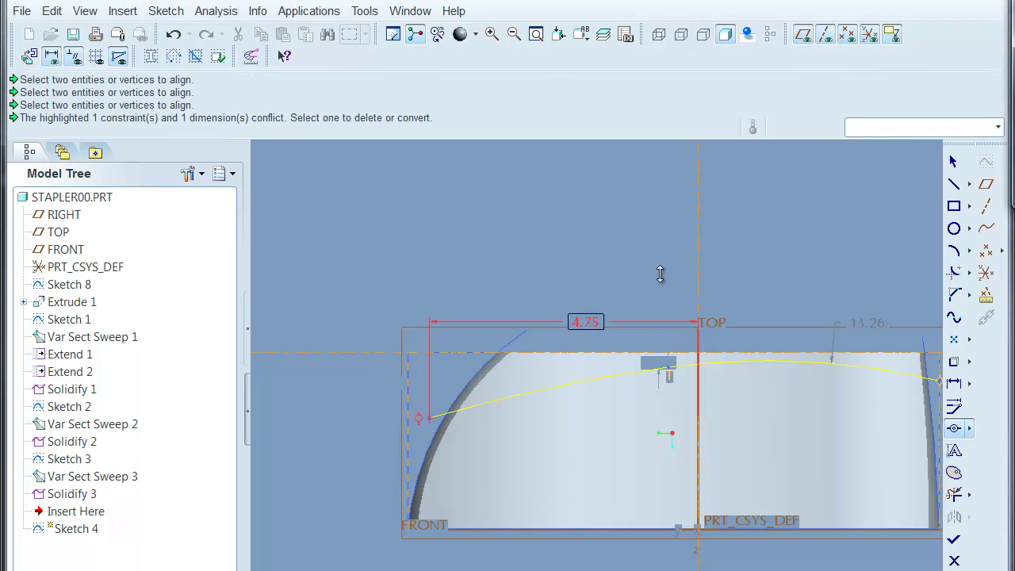
left_click(686, 262)
middle_click_drag(622, 232, 927, 503, "shift")
left_click(955, 541)
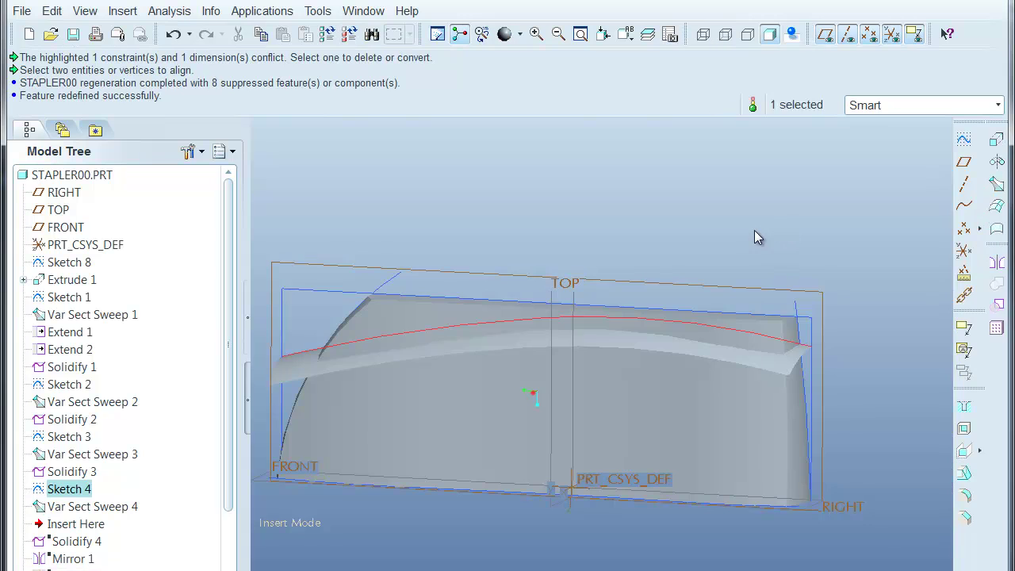
Cancel insert mode and resume the features that it suppressed.
right_click(83, 526)
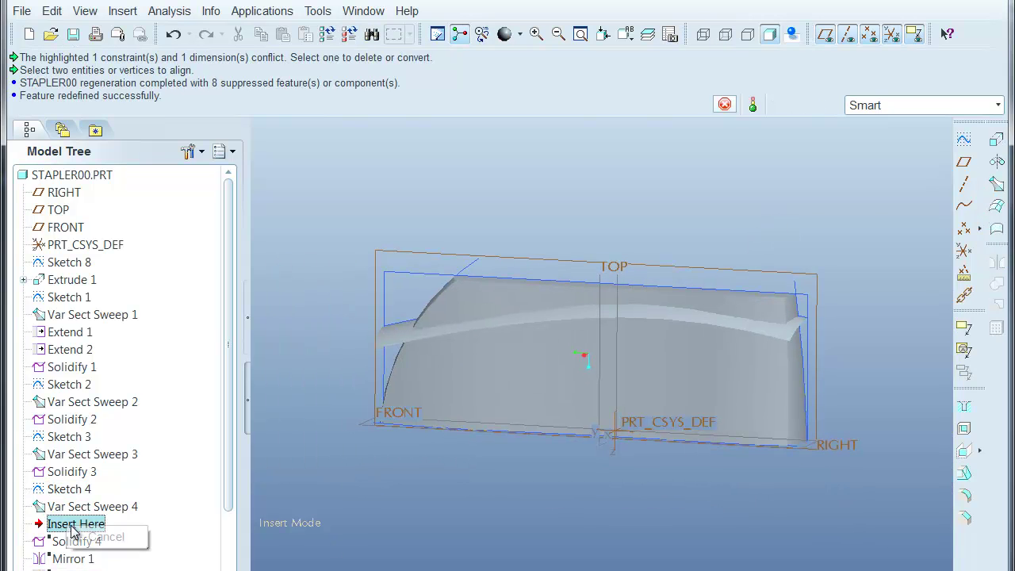
left_click(111, 541)
key("Return")
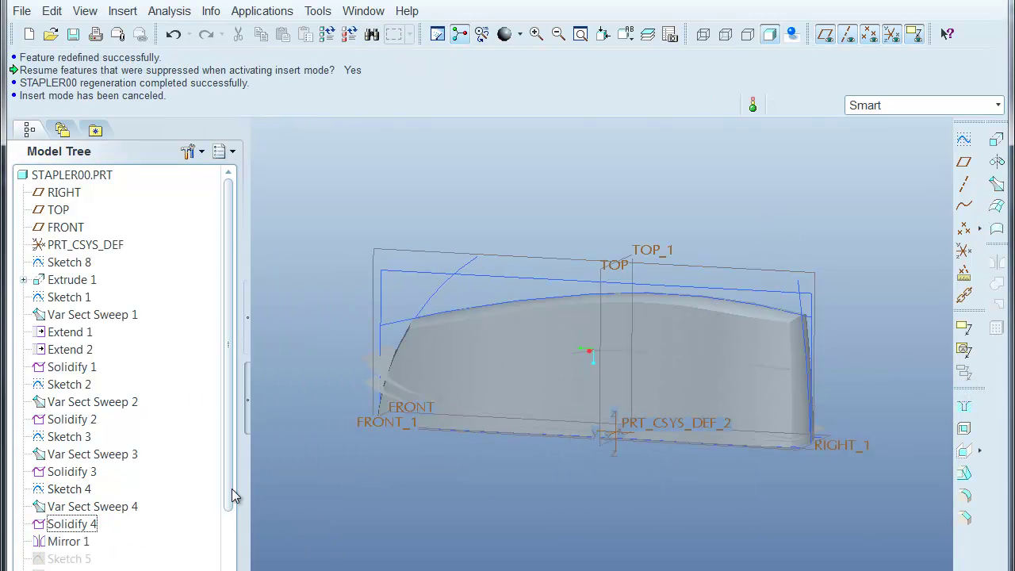
Open Sketch 8's outline for direct editing on the model and close it again with a regeneration.
scroll(228, 484, "down", 2)
middle_click_drag(504, 517, 498, 489)
double_click(541, 264)
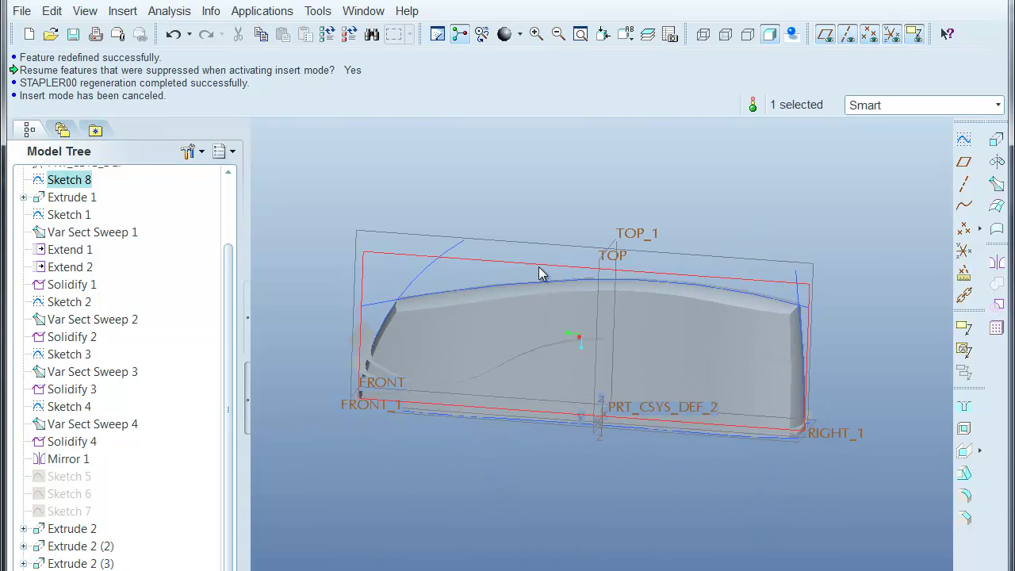
left_click(543, 258)
middle_click(576, 254)
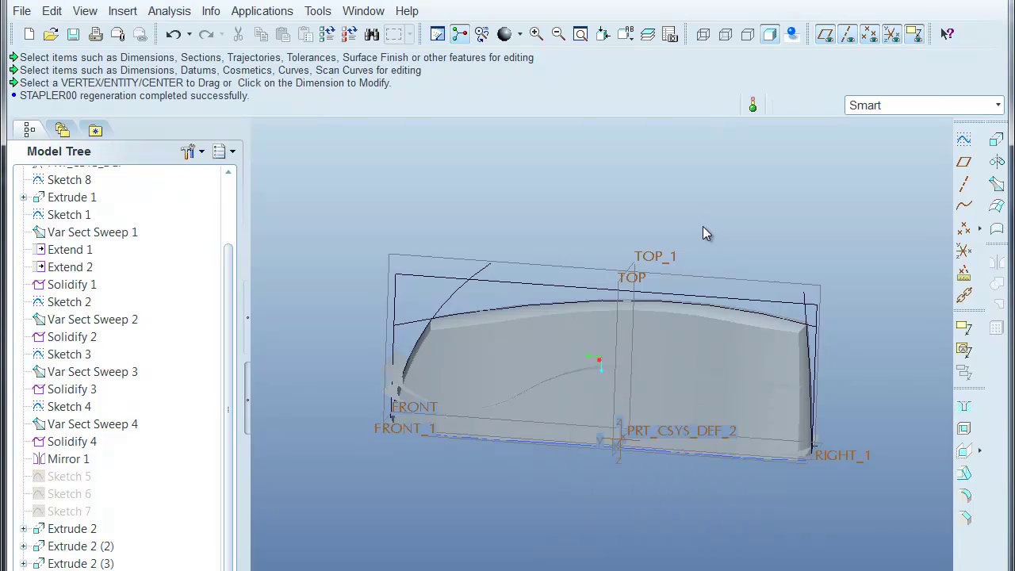
Identify the wavy Extrude 2 surface and open its curve, hidden Sketch 5, for editing.
middle_click_drag(705, 228, 742, 221)
left_click(734, 367)
middle_click_drag(815, 480, 835, 509)
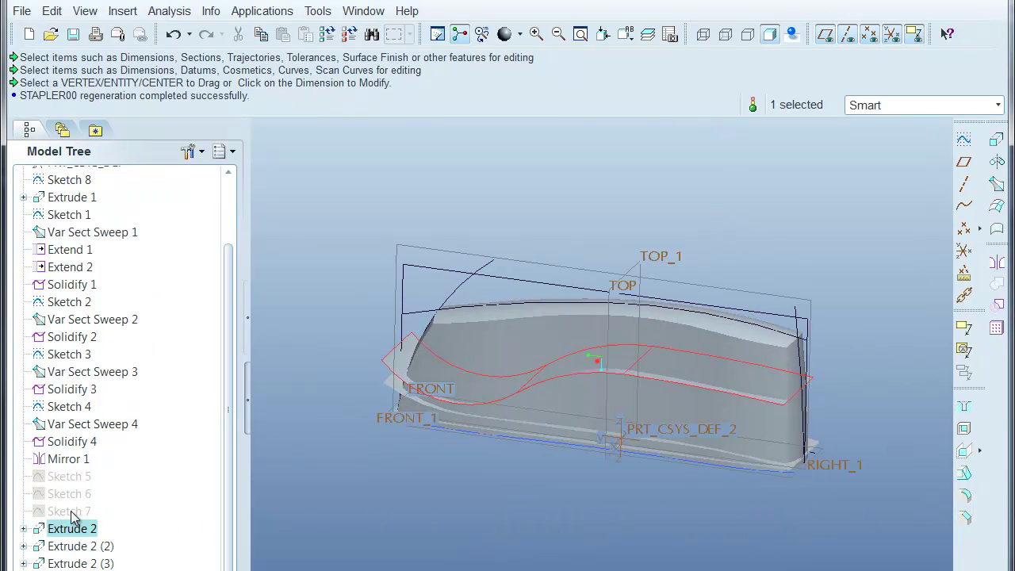
left_click(56, 479)
right_click(56, 478)
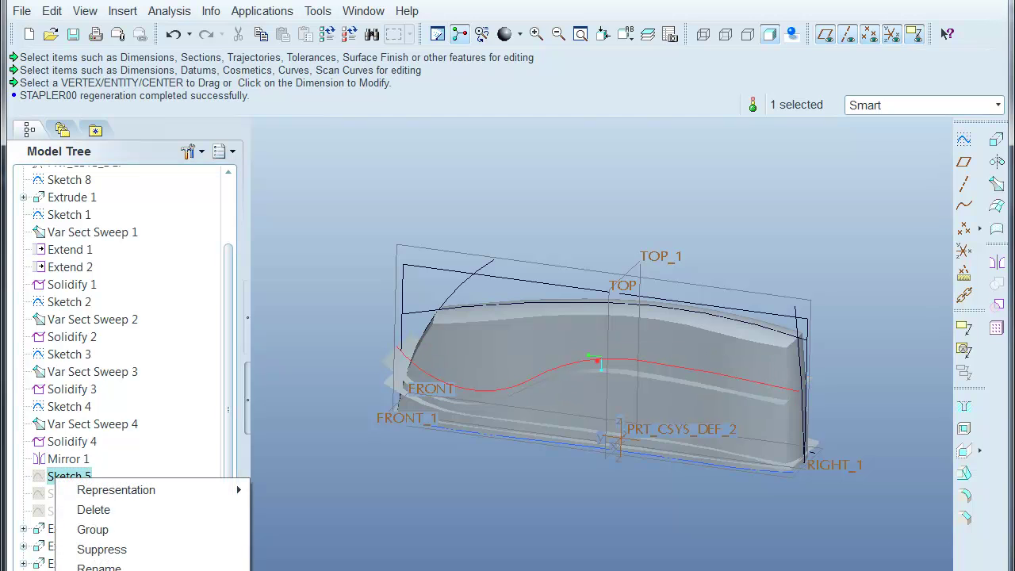
left_click(111, 570)
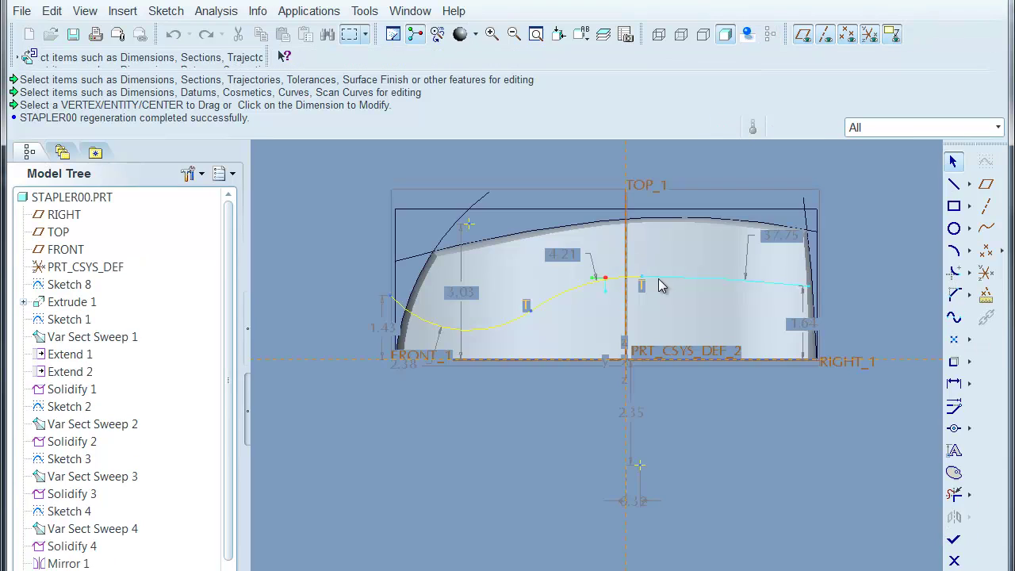
Shift the junction of Sketch 5's middle and right arcs to give a right arc radius of about 28.33, undoing the right endpoint move.
left_click_drag(646, 283, 615, 273)
left_click_drag(808, 286, 809, 272)
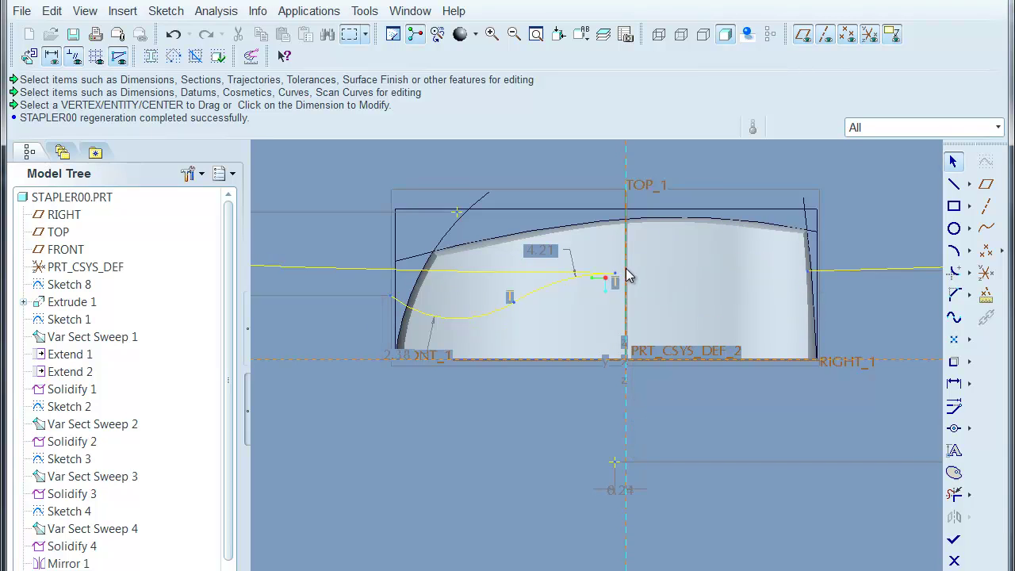
key("ctrl+z")
left_click_drag(619, 480, 647, 470)
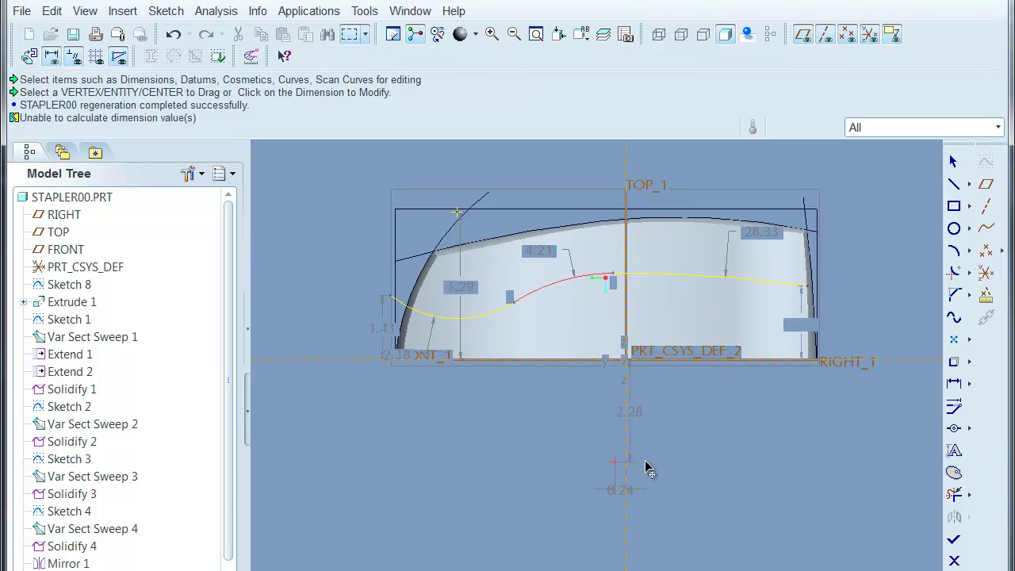
scroll(658, 457, "up", 1)
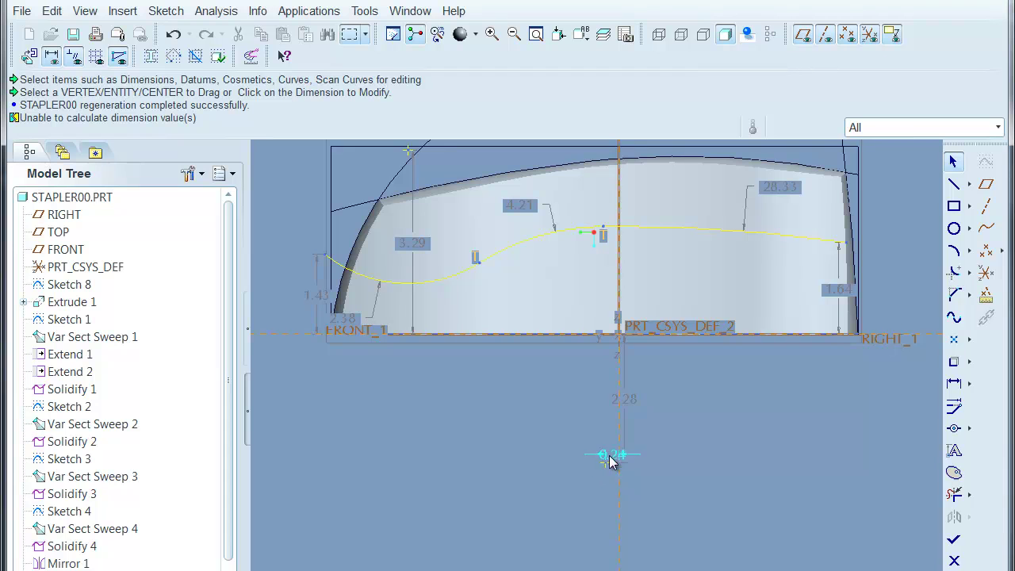
middle_click_drag(703, 436, 757, 521, "shift")
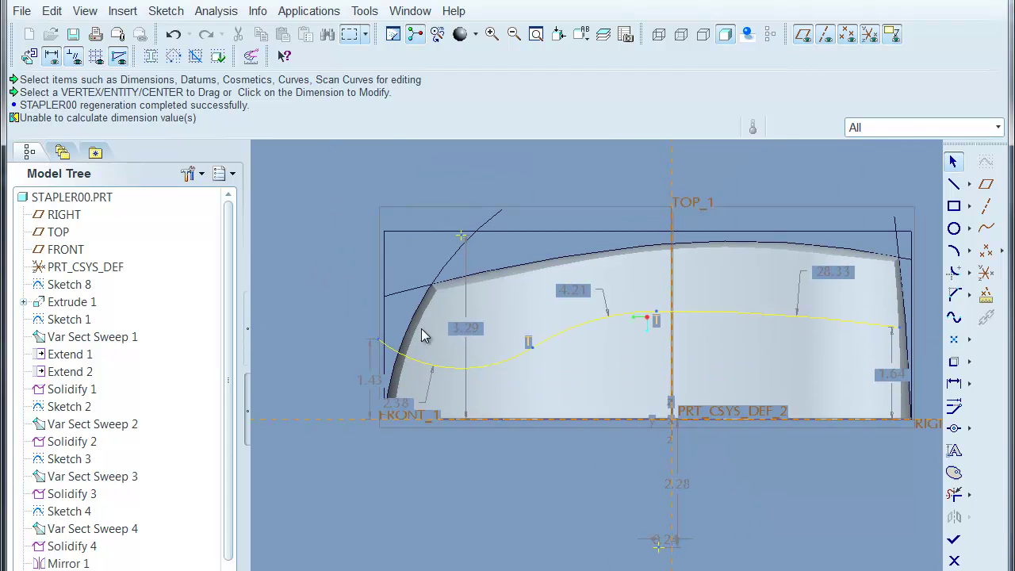
Reshape Sketch 5's curve with a left arc radius of about 1.63, a raised crest and the right end about 2.03 high.
scroll(422, 335, "up", 2)
mouse_move(506, 376)
left_mouse_down()
mouse_move(507, 403)
mouse_move(520, 397)
left_mouse_up()
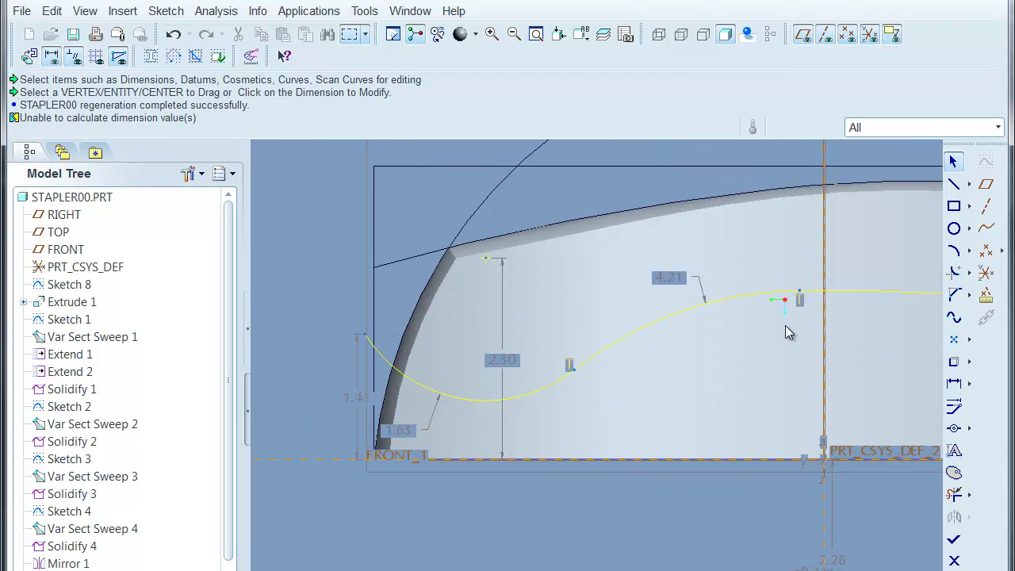
scroll(788, 333, "down", 2)
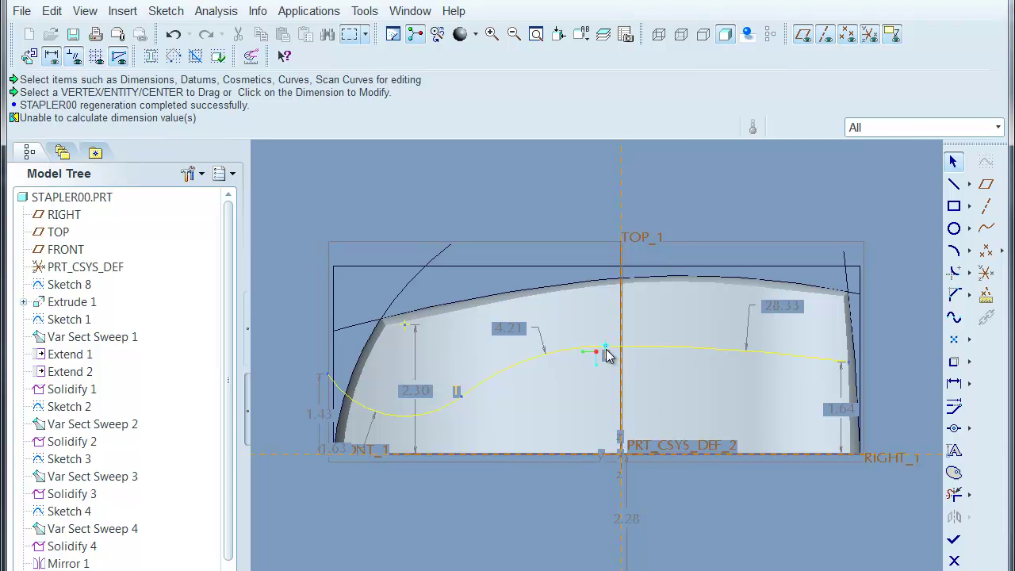
left_click_drag(608, 356, 607, 335)
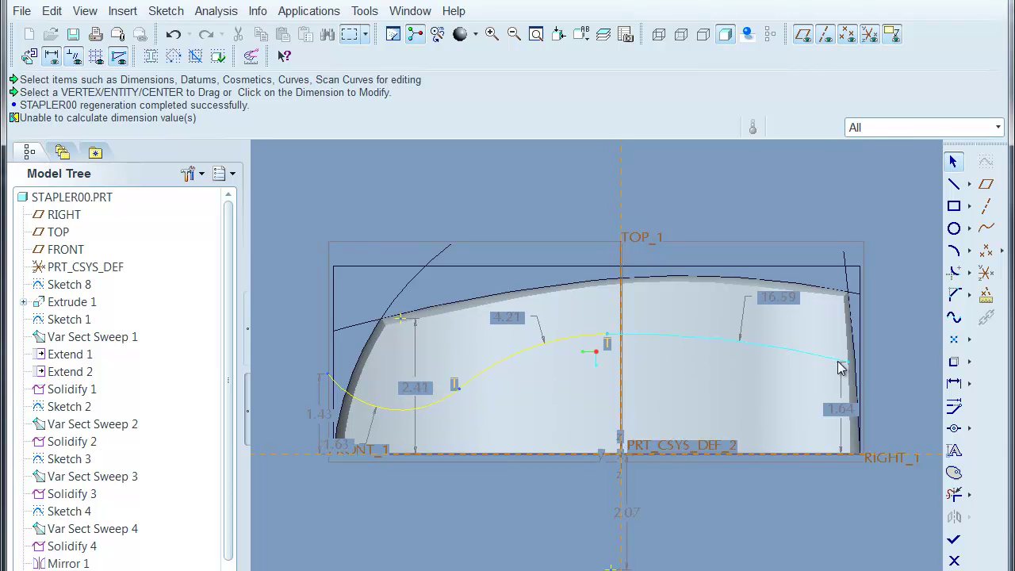
left_click_drag(861, 366, 865, 341)
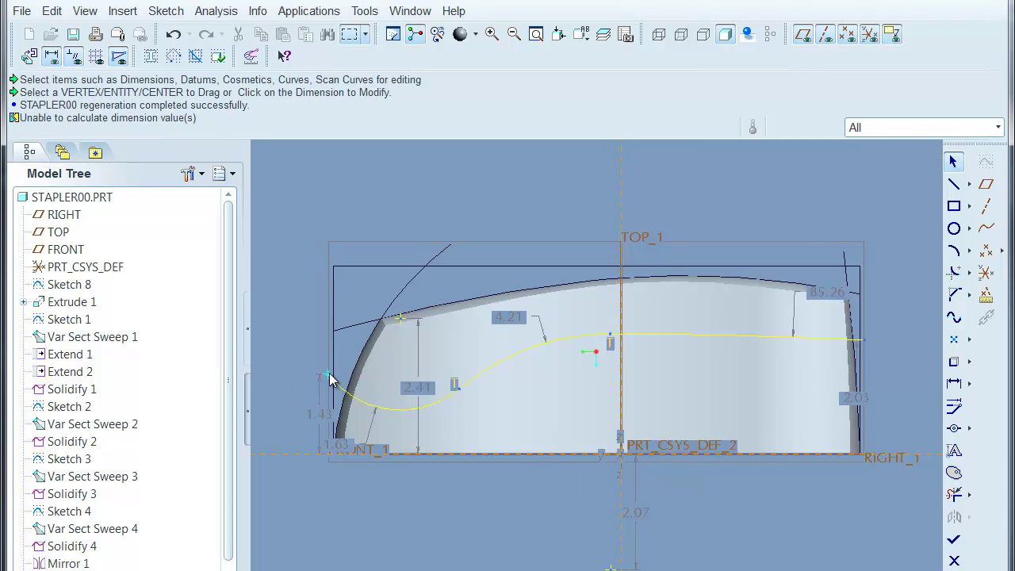
Make both endpoints of Sketch 5's curve coincident with the vertical edges of Sketch 8's outline.
left_click(954, 428)
left_click(868, 339)
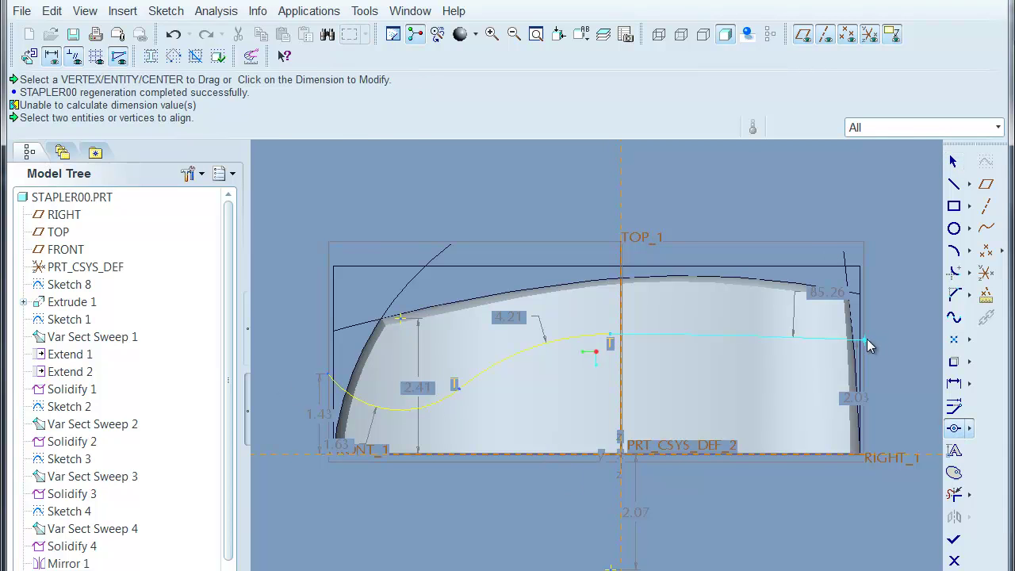
left_click(860, 286)
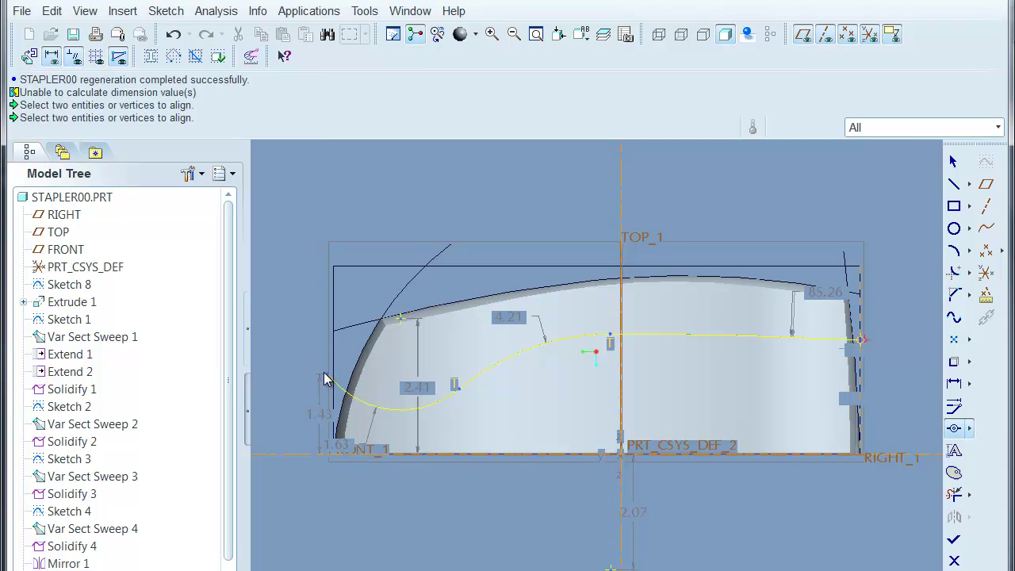
left_click(334, 353)
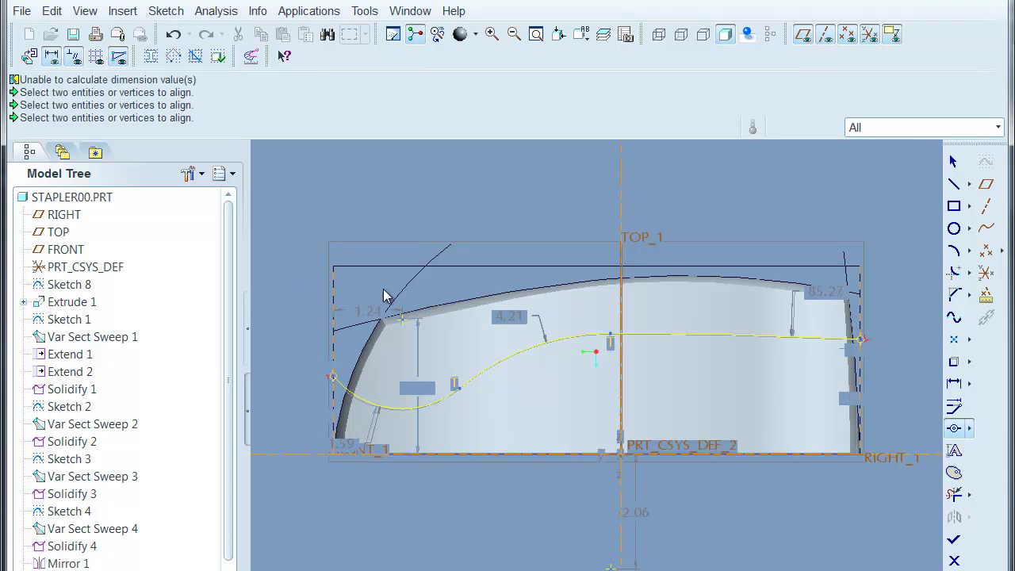
left_click(956, 162)
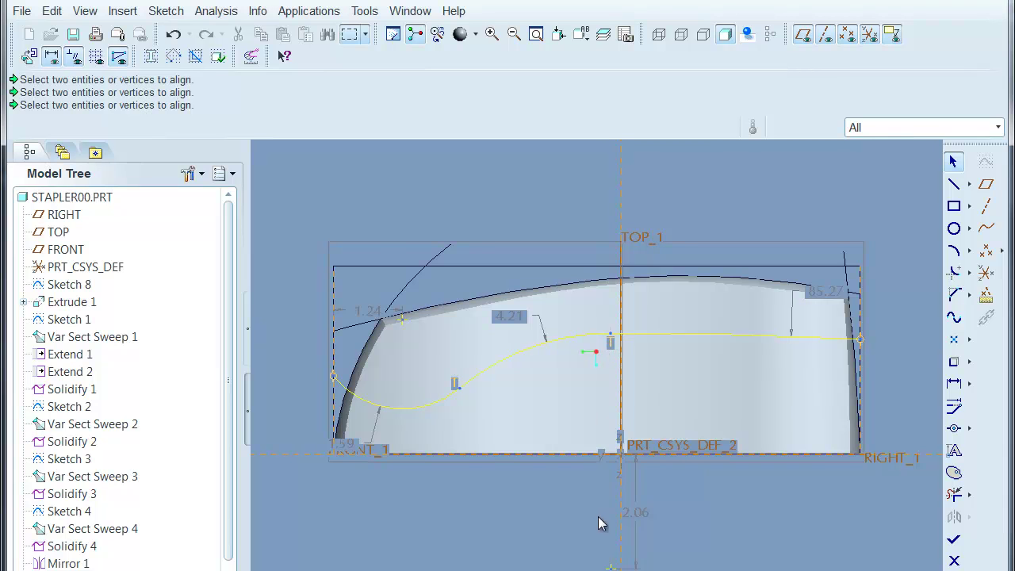
Adjust Sketch 5's left, middle and right arcs to radii of about 2.01, 2.56 and 17.71, lowering the right end.
left_click_drag(471, 397, 503, 406)
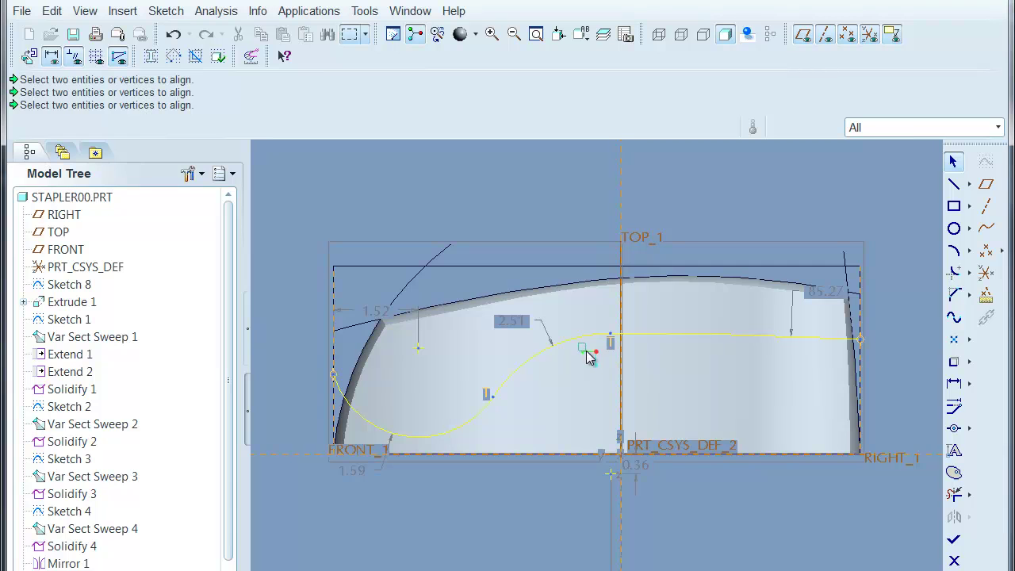
left_click_drag(549, 348, 502, 377)
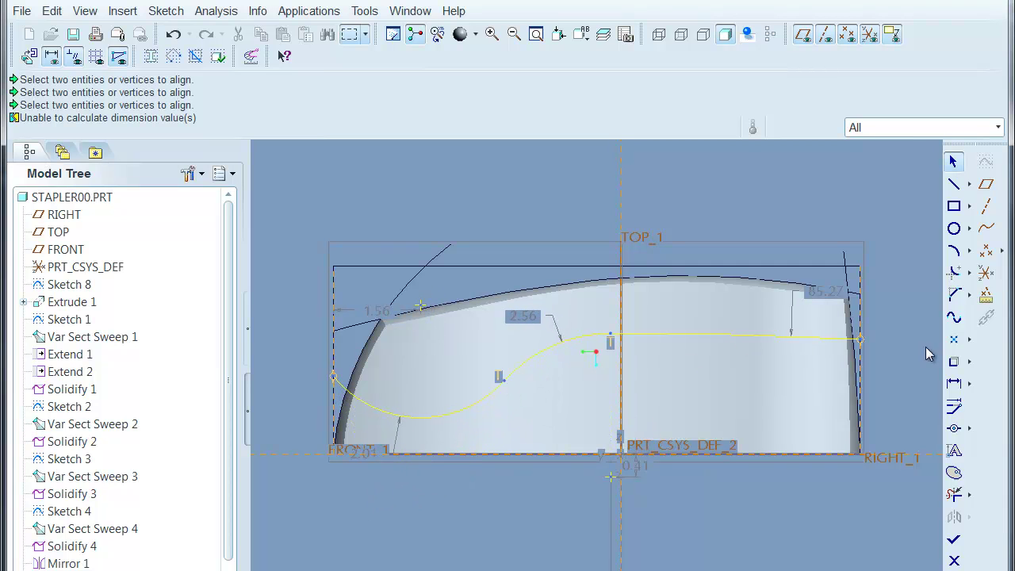
left_click_drag(860, 339, 867, 374)
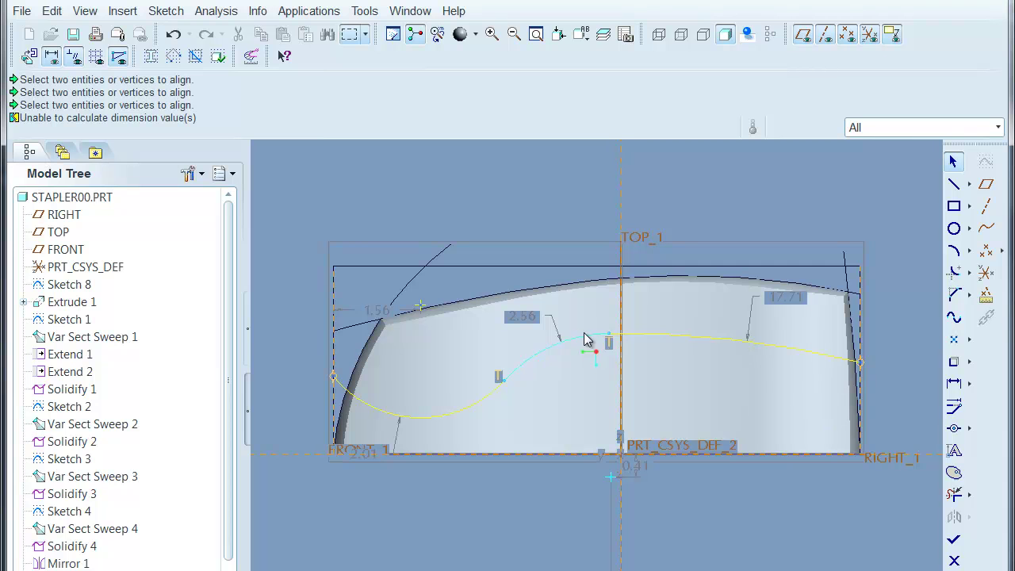
Delete the tangent constraint at the junction of Sketch 5's middle and right arcs.
left_click(608, 340)
mouse_move(641, 467)
middle_mouse_down("shift")
mouse_move(664, 190)
mouse_move(658, 569)
middle_mouse_up("shift")
scroll(632, 464, "down", 4)
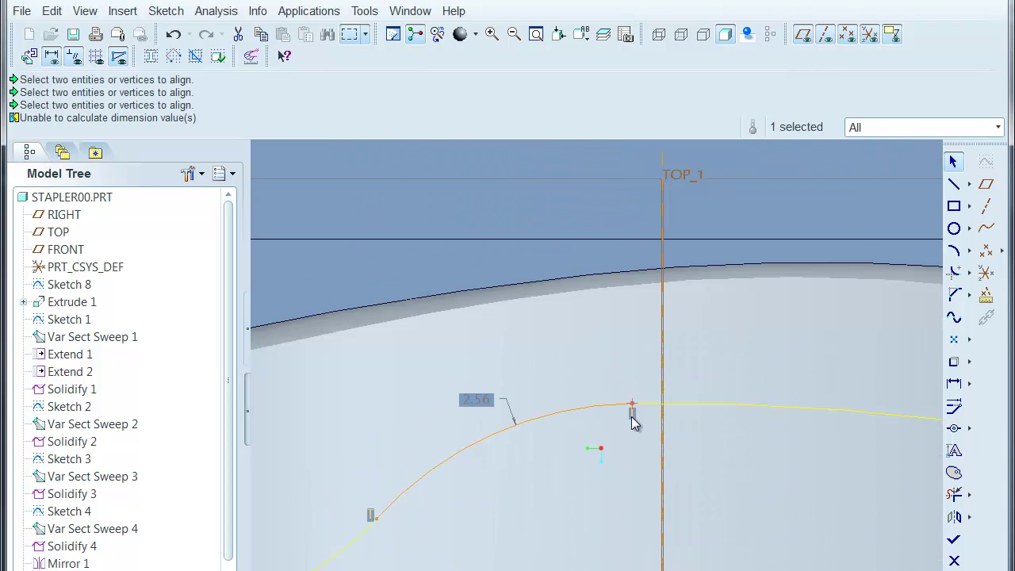
key("Escape")
key("Delete")
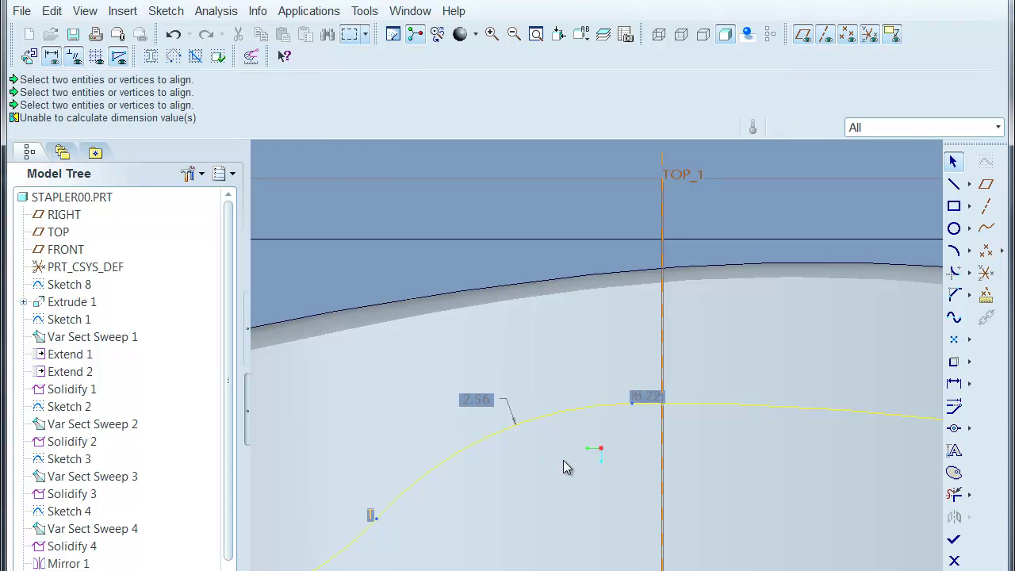
Move the freed junction about 0.65 left of the vertical reference and raise the right endpoint for a right arc radius of about 32.
left_click_drag(643, 408, 582, 413)
scroll(764, 428, "down", 3)
middle_click_drag(824, 403, 522, 339, "shift")
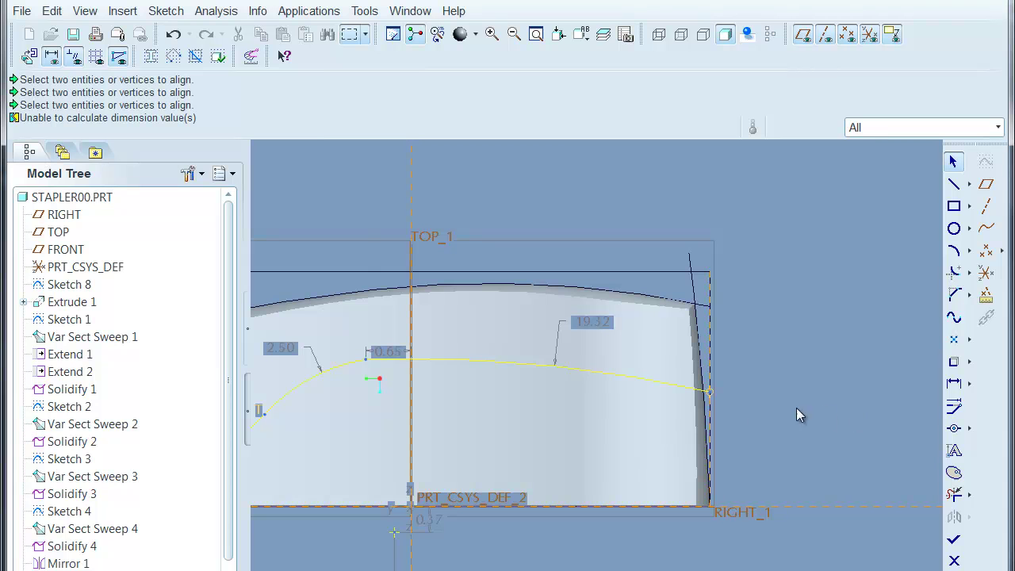
mouse_move(710, 397)
left_mouse_down()
mouse_move(720, 358)
mouse_move(712, 351)
mouse_move(709, 378)
left_mouse_up()
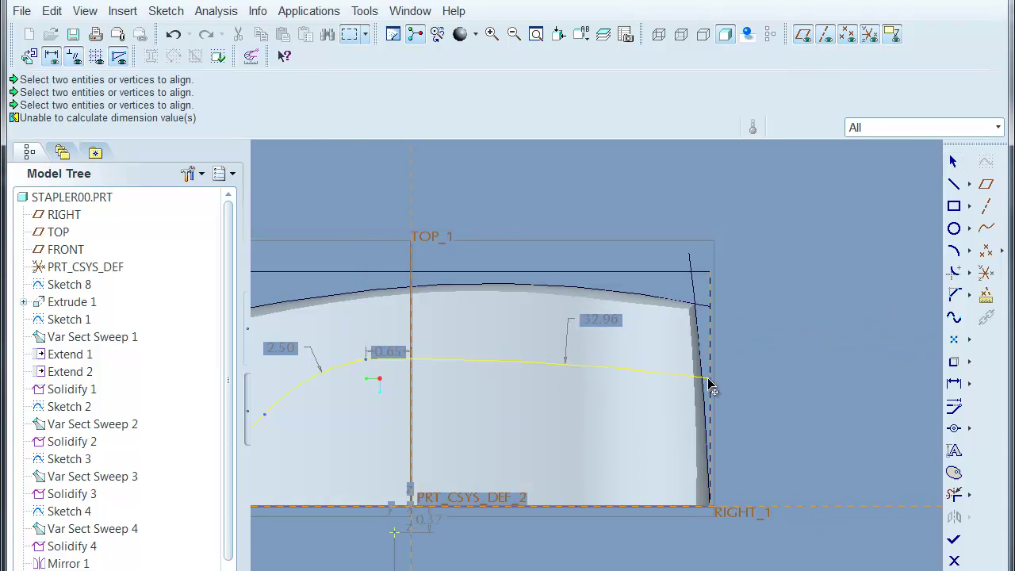
Delete the constraint holding the right arc's center on the vertical reference line far below the part.
scroll(530, 423, "down", 2)
middle_click_drag(615, 539, 717, 310, "shift")
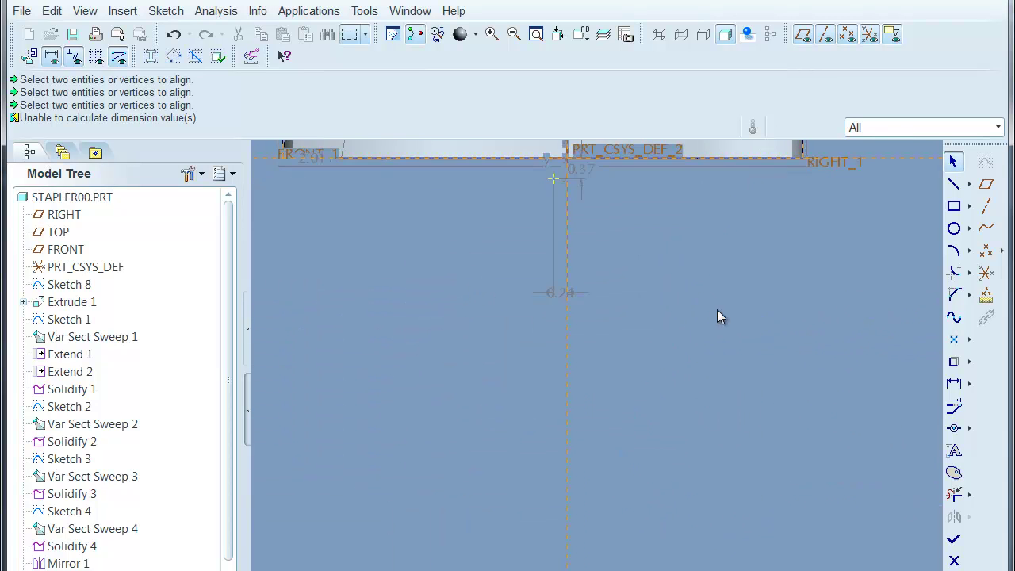
scroll(721, 391, "down", 4)
mouse_move(732, 458)
middle_mouse_down("shift")
mouse_move(707, 118)
mouse_move(684, 111)
middle_mouse_up("shift")
middle_click_drag(700, 489, 704, 431, "shift")
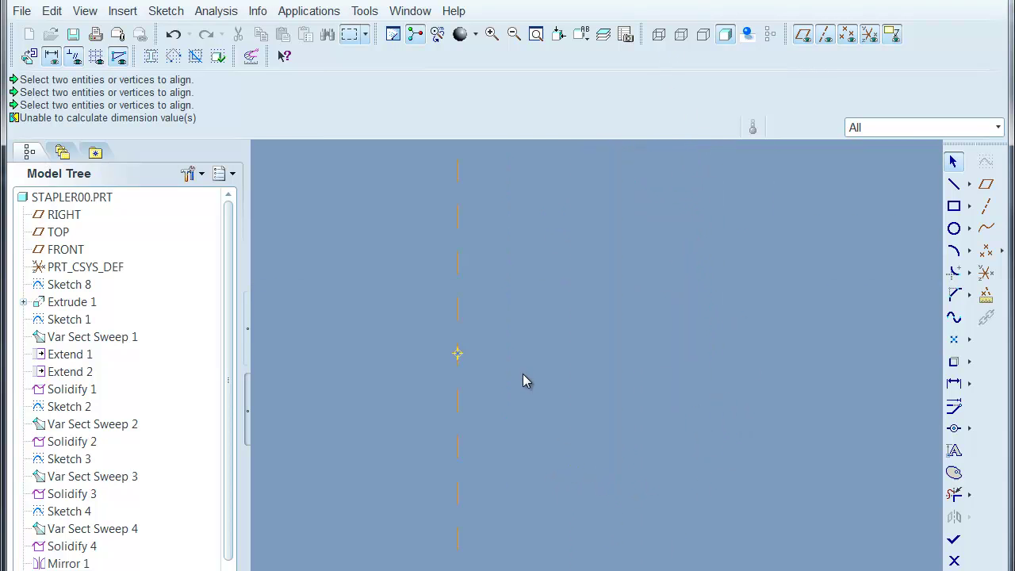
middle_click_drag(516, 384, 680, 443, "shift")
left_click_drag(616, 457, 473, 298)
key("Delete")
scroll(633, 392, "down", 5)
mouse_move(672, 336)
middle_mouse_down("shift")
mouse_move(688, 324)
mouse_move(678, 562)
middle_mouse_up("shift")
mouse_move(680, 150)
middle_mouse_down("shift")
mouse_move(683, 458)
mouse_move(704, 568)
middle_mouse_up("shift")
middle_click_drag(691, 325, 665, 535, "shift")
scroll(669, 252, "down", 5)
scroll(679, 405, "up", 3)
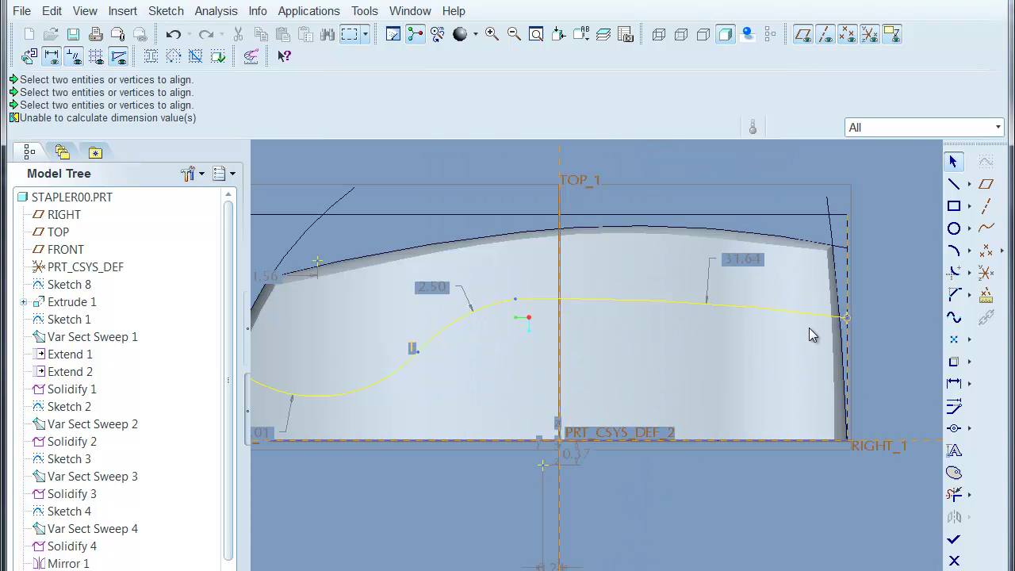
Make Sketch 5's middle and right arcs tangent to each other again.
left_click_drag(851, 323, 868, 290)
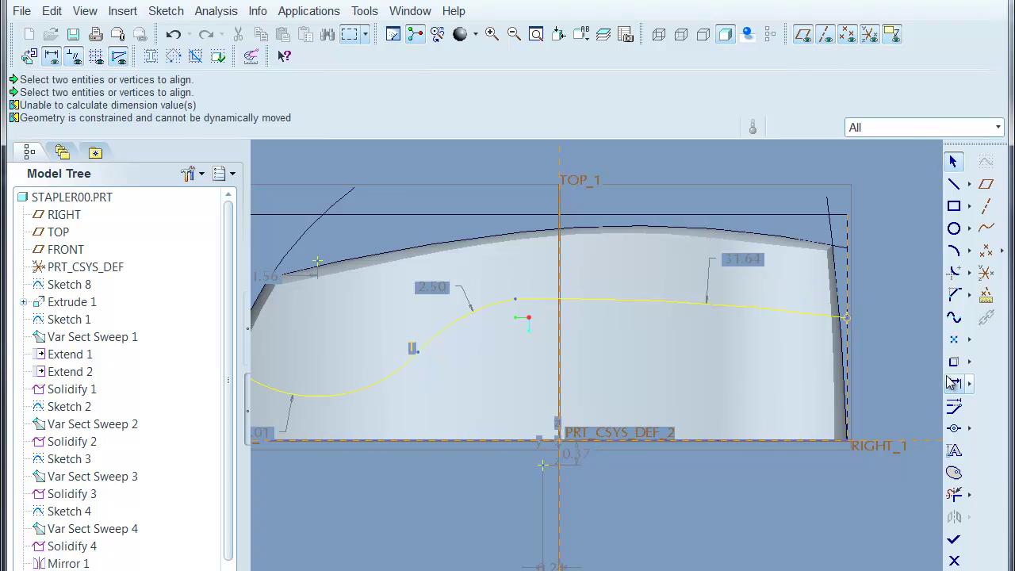
left_click(970, 429)
left_click(998, 460)
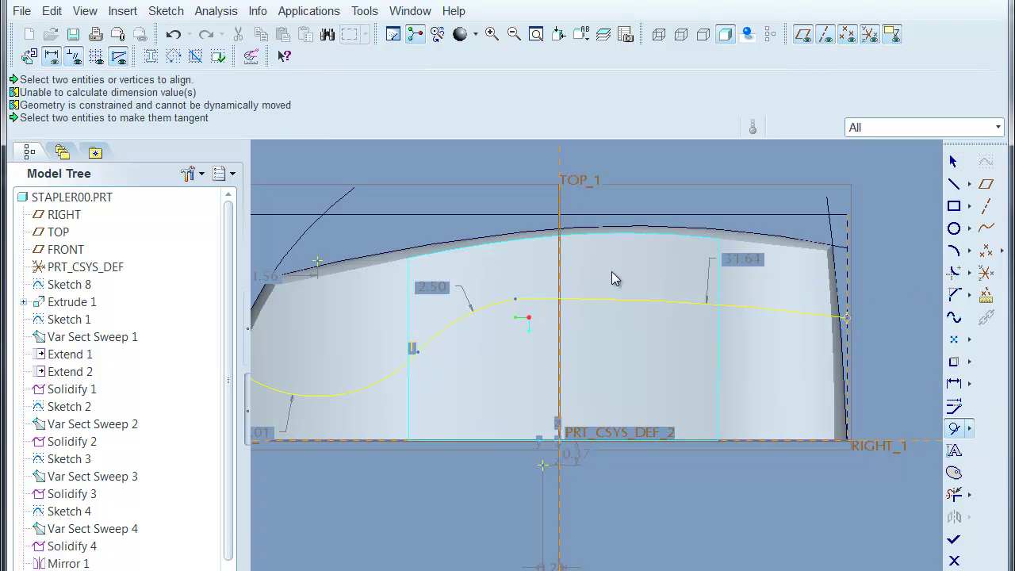
left_click(591, 305)
left_click(509, 303)
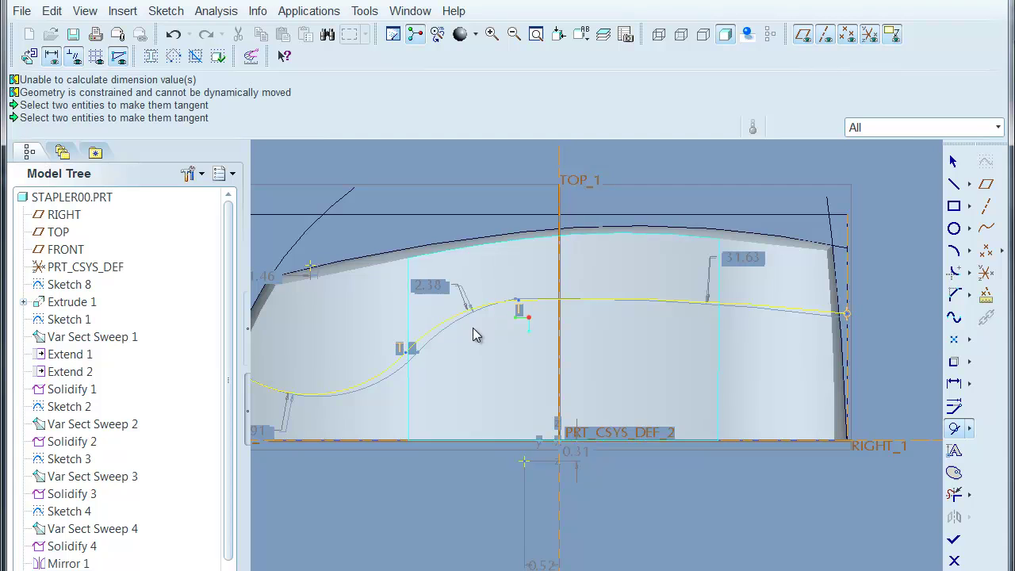
middle_click(810, 325)
Shift the arc junction left and raise the right endpoint about 1.07 below Sketch 8's top edge, giving radii of about 2.54 and 19.28.
left_click_drag(819, 315, 819, 310)
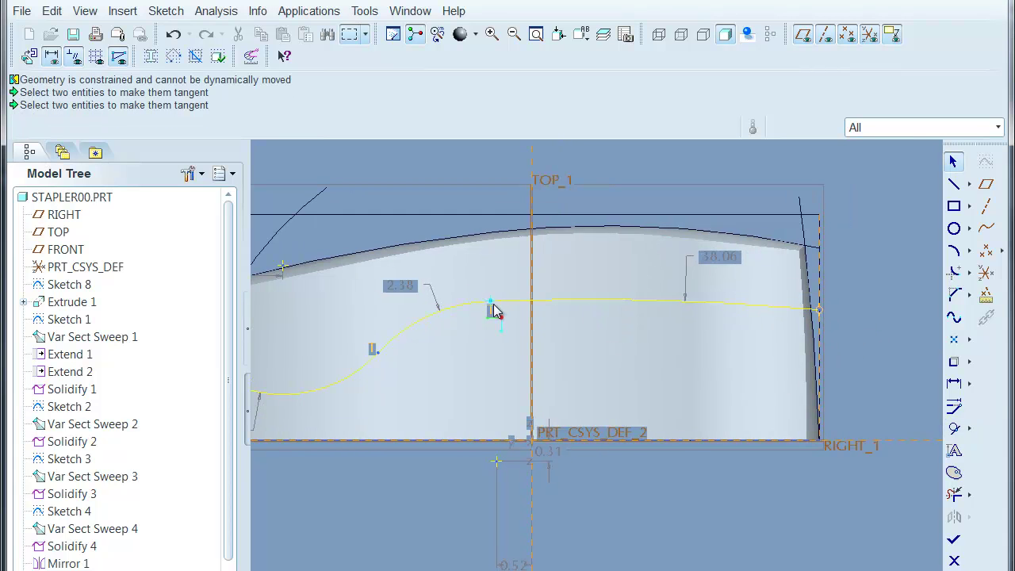
left_click_drag(491, 303, 476, 299)
left_click_drag(821, 307, 829, 286)
Dimension the vertical distance from the curve's right endpoint to the top edge of Sketch 8's outline.
middle_click_drag(885, 284, 908, 279, "shift")
left_click(958, 384)
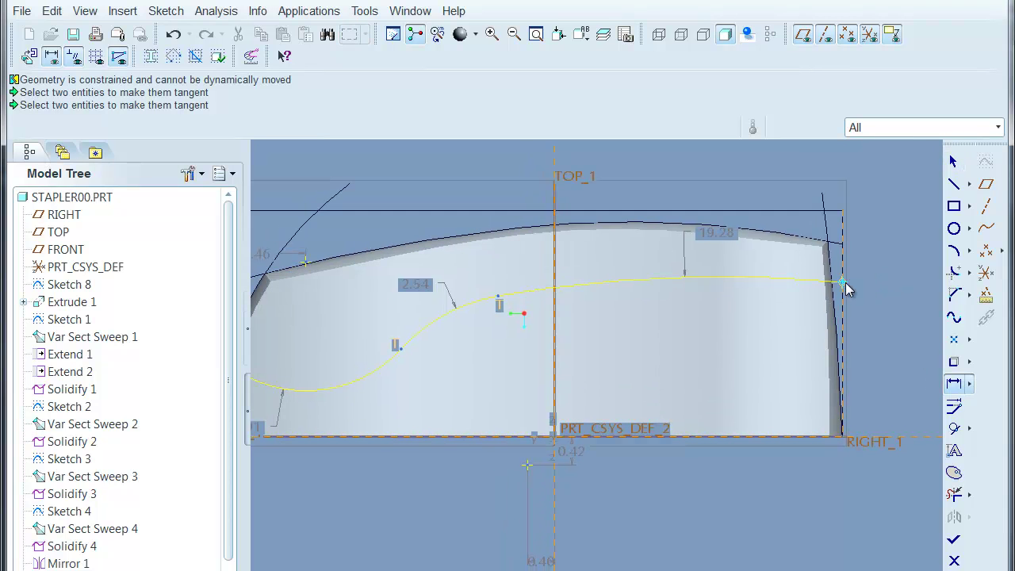
left_click(844, 284)
left_click(798, 212)
middle_click(880, 249)
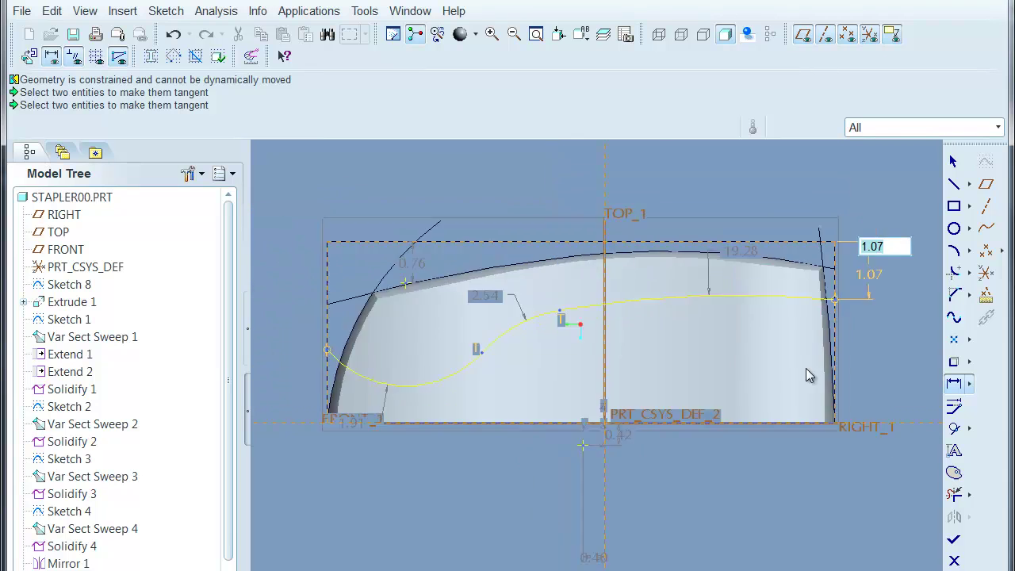
Dimension the height of the left arc's lowest point above the horizontal base reference.
scroll(807, 369, "up", 4)
scroll(578, 453, "down", 5)
left_click(488, 325)
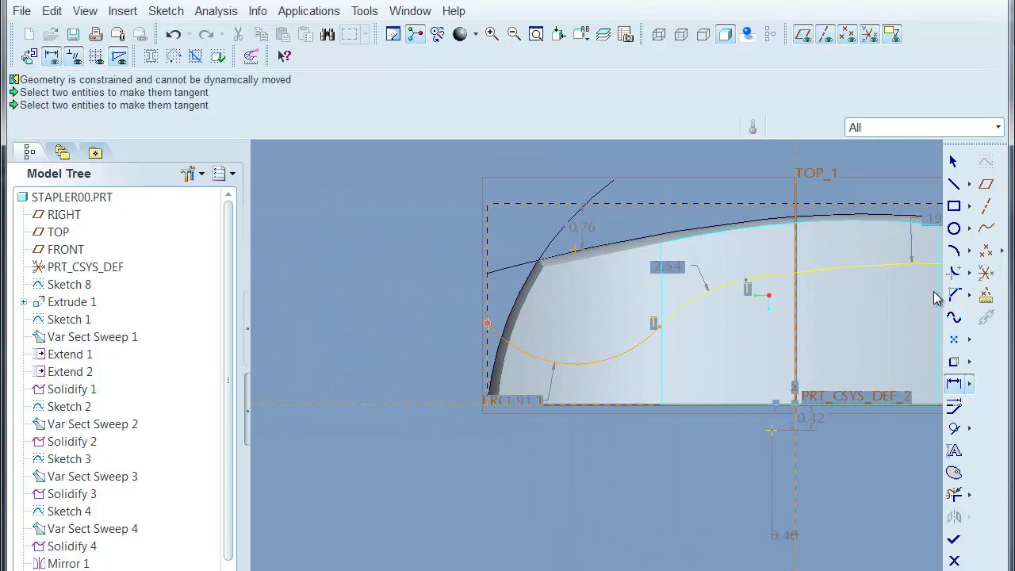
left_click(588, 364)
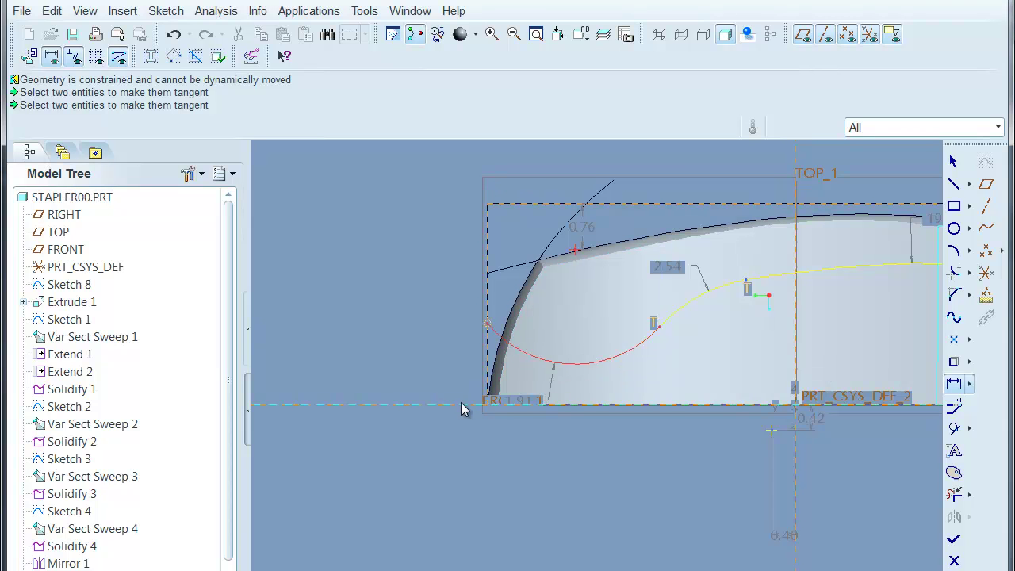
middle_click(452, 401)
middle_click_drag(686, 506, 677, 538, "shift")
middle_click(513, 480)
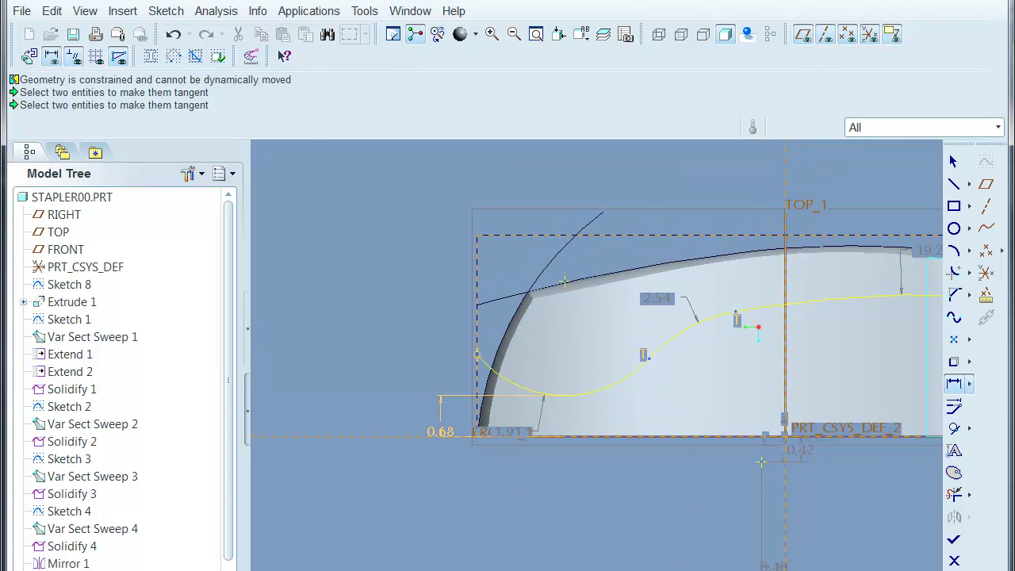
Draw a horizontal centerline through the left endpoint of Sketch 5's curve.
left_click(970, 184)
left_click(1003, 184)
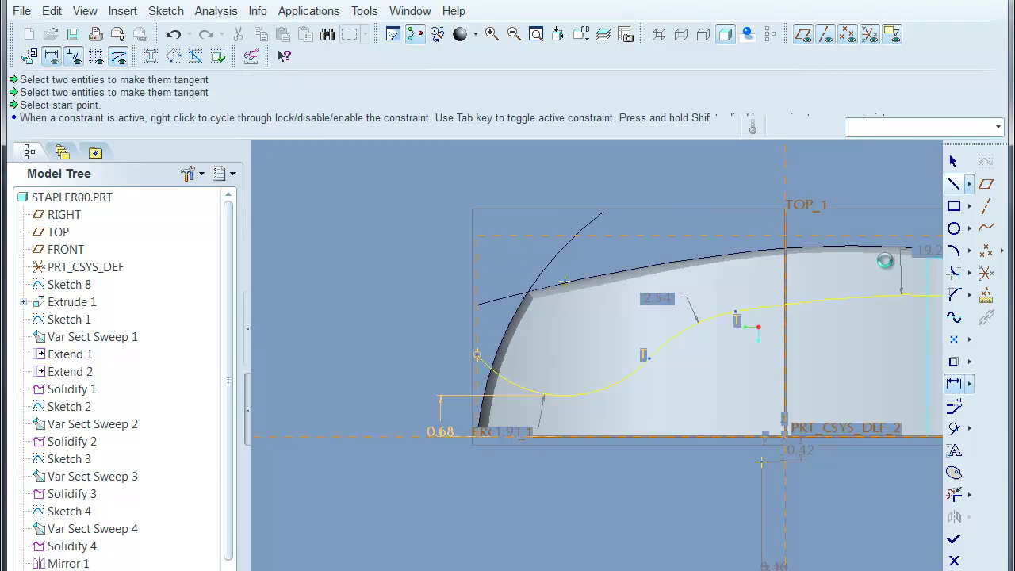
left_click(479, 356)
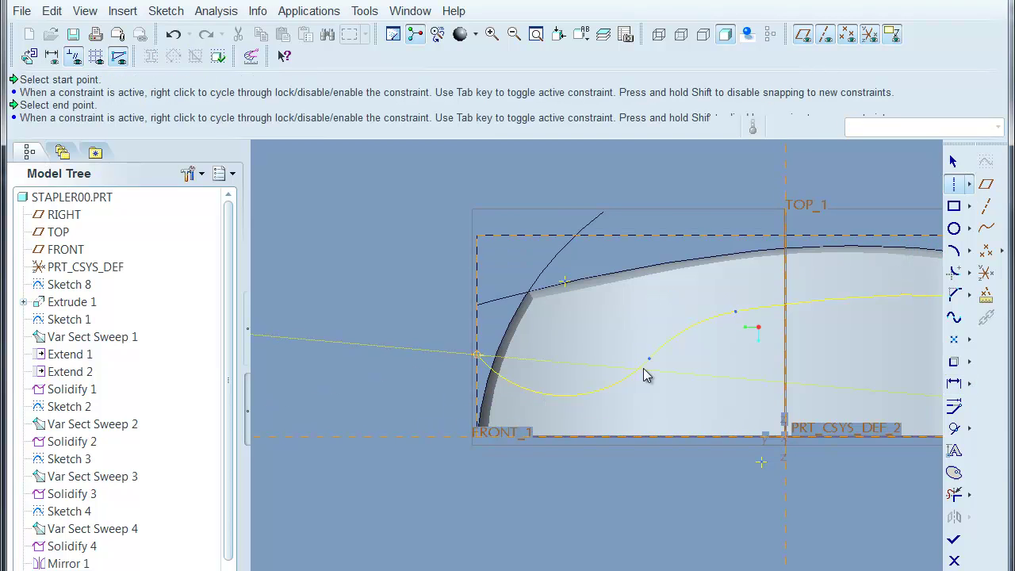
left_click(690, 368)
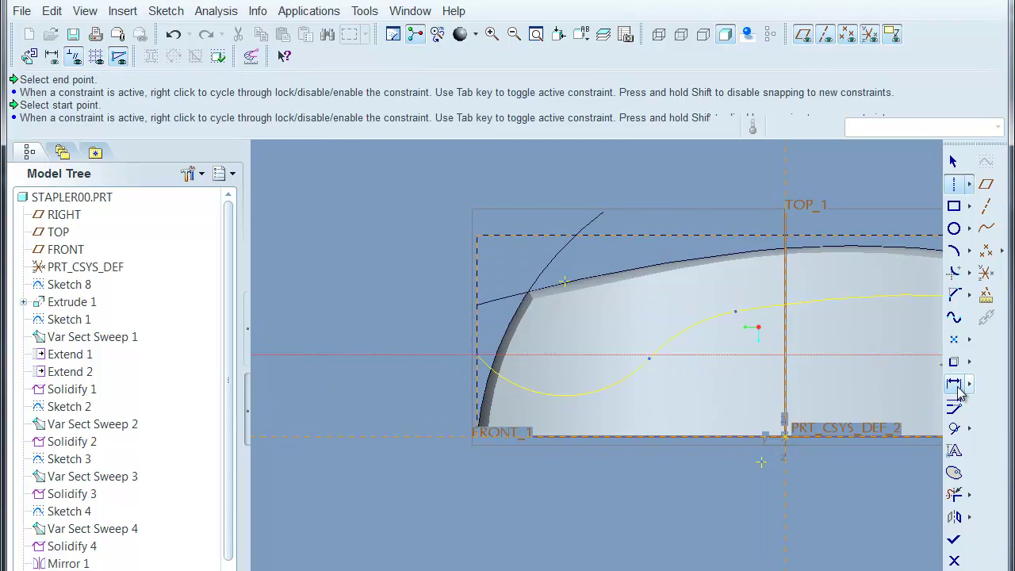
left_click(547, 401)
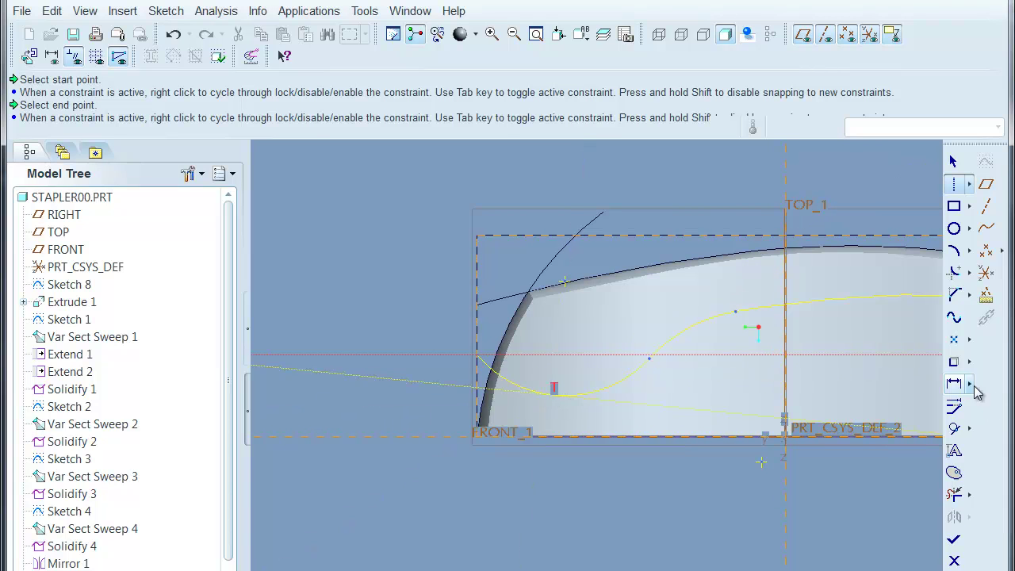
Dimension the vertical distance between the horizontal centerline and the left arc's lowest point.
left_click(954, 383)
left_click(585, 391)
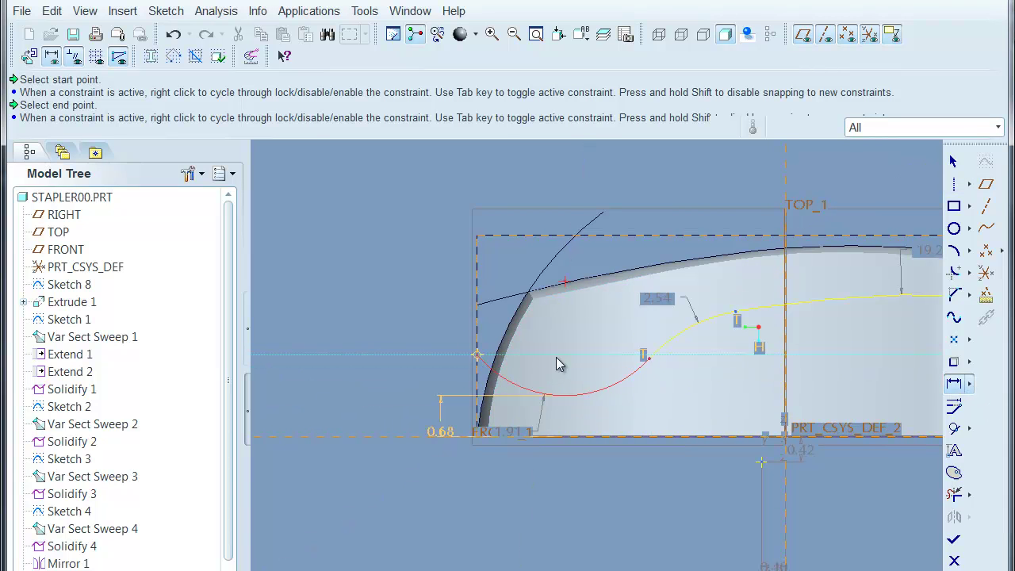
left_click(556, 356)
middle_click(411, 367)
key("Return")
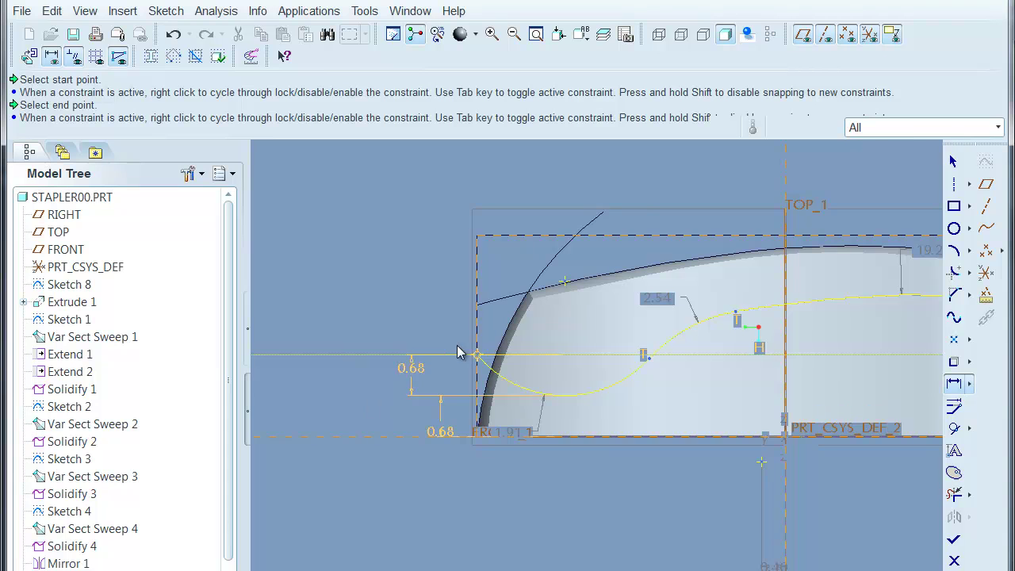
Complete the redefinition of Sketch 5, leaving the sketch with its new dimensions.
scroll(476, 381, "up", 3)
left_click(575, 434)
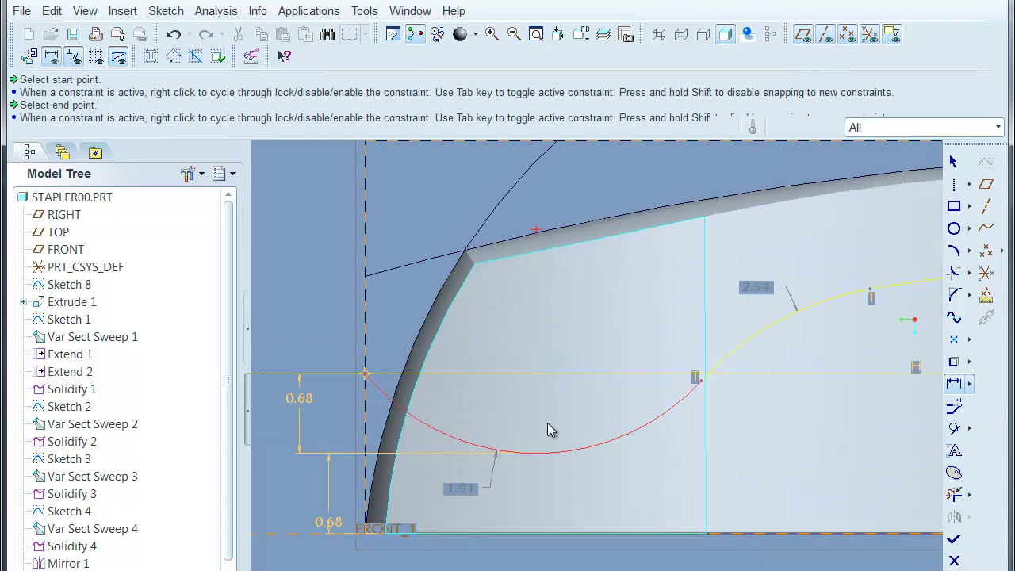
scroll(547, 423, "down", 3)
middle_click_drag(912, 270, 661, 251, "shift")
middle_click_drag(752, 259, 841, 294, "shift")
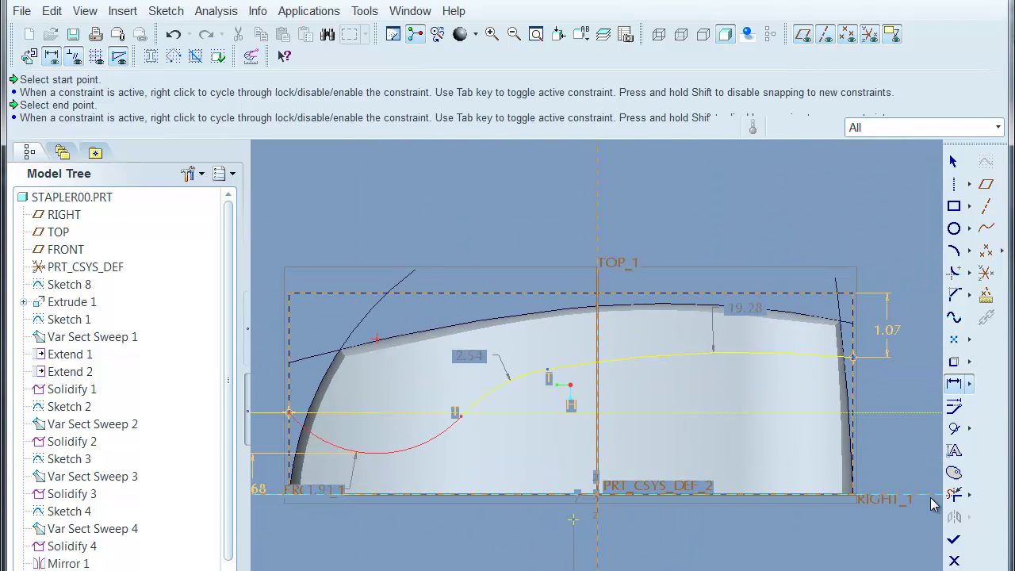
left_click(954, 539)
left_click(809, 244)
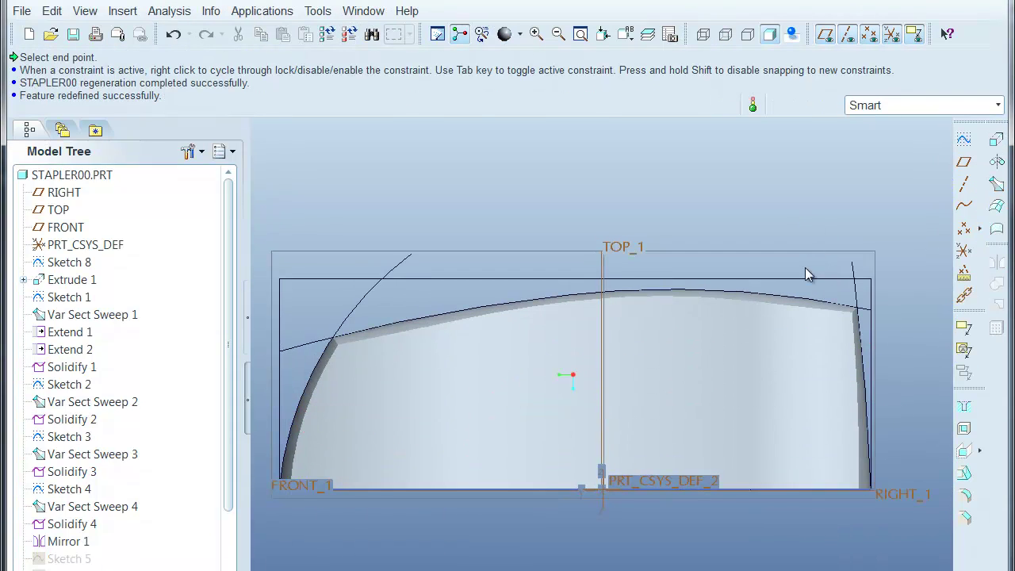
Raise the top edge of Sketch 8's outline slightly and regenerate the part.
mouse_move(799, 281)
middle_mouse_down()
mouse_move(770, 275)
mouse_move(769, 291)
middle_mouse_up()
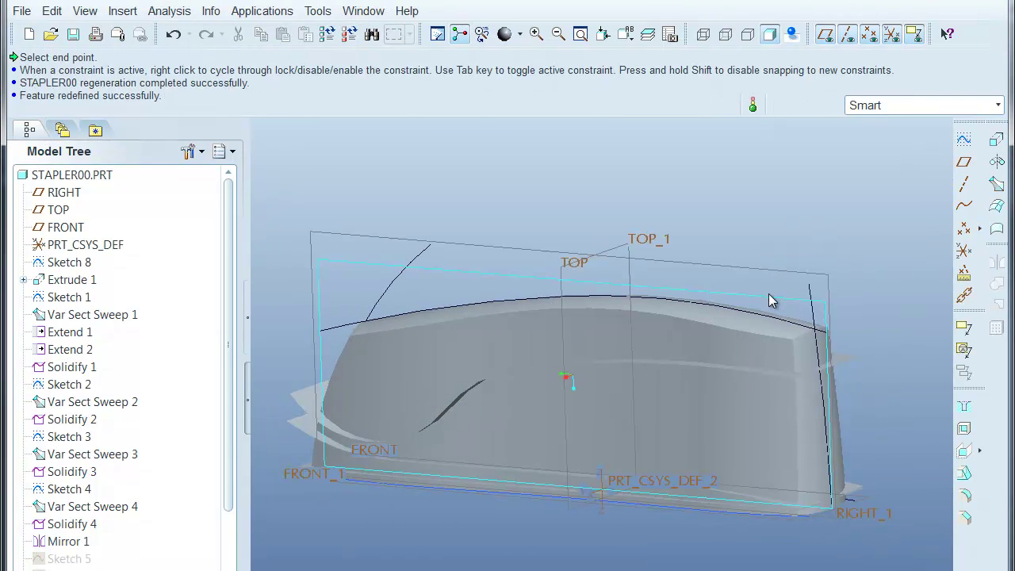
double_click(769, 294)
key("ctrl+g")
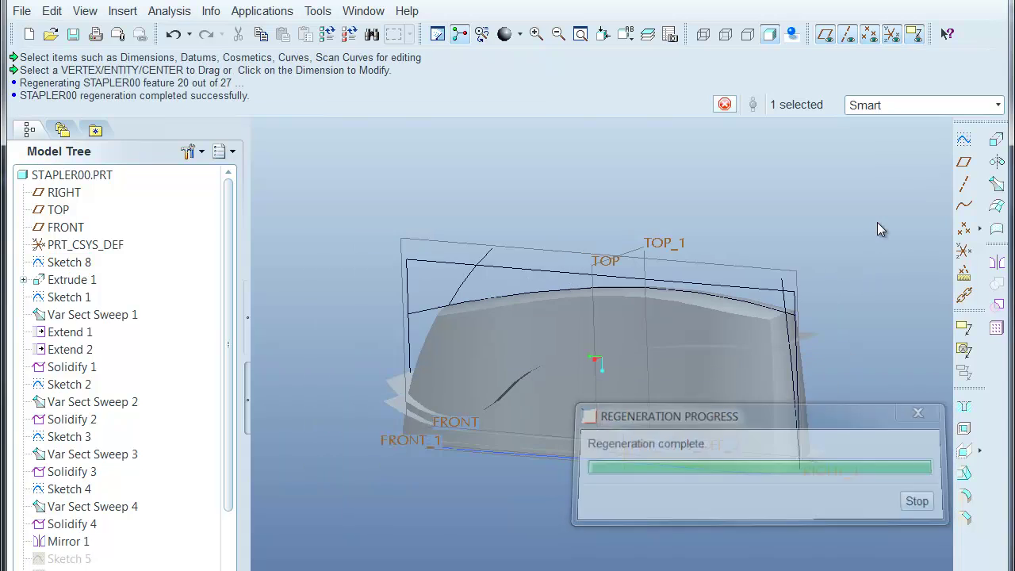
Try raising the top edge of Sketch 8's outline further, and undo that last change.
middle_click_drag(845, 234, 870, 220)
double_click(500, 263)
left_click_drag(500, 263, 510, 235)
left_click(591, 197)
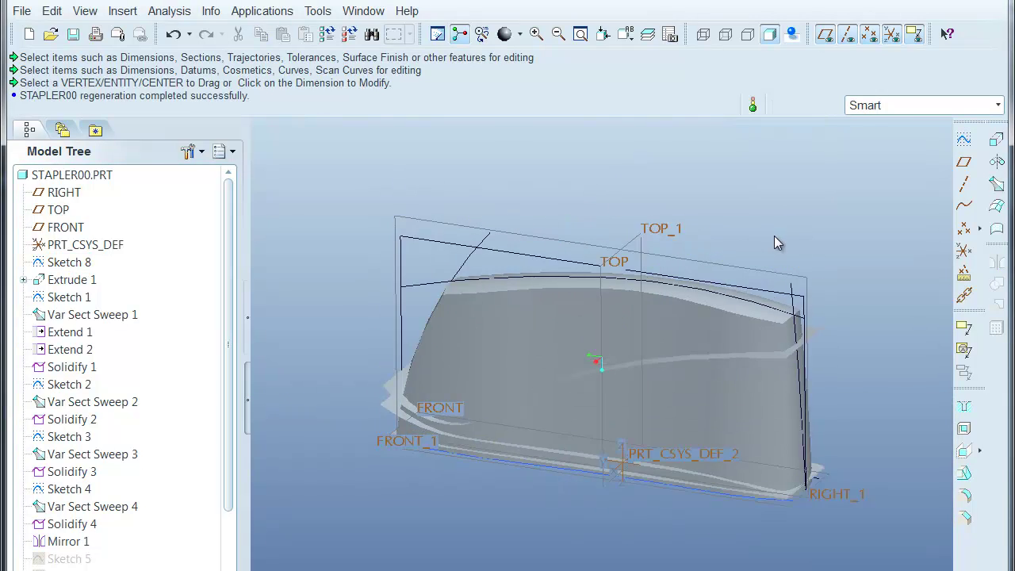
mouse_move(777, 243)
middle_mouse_down()
mouse_move(799, 211)
mouse_move(770, 230)
middle_mouse_up()
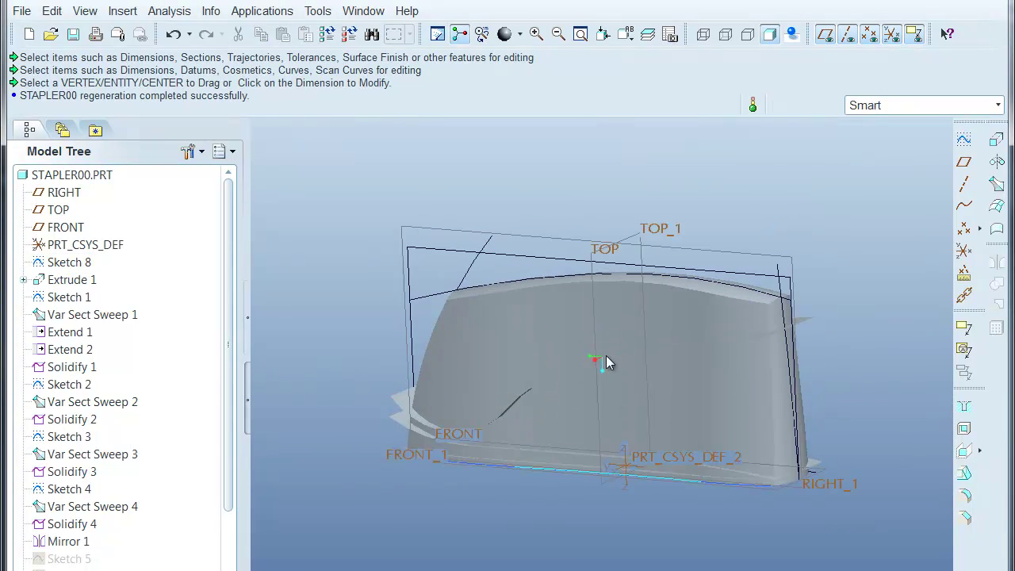
left_click(606, 355)
middle_click_drag(845, 330, 892, 355)
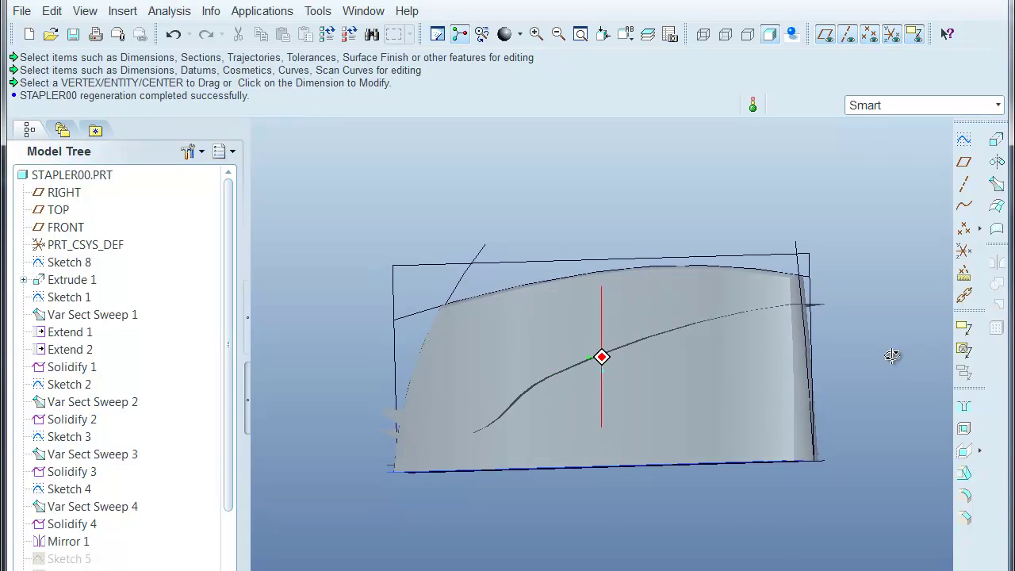
left_click(780, 369)
key("ctrl+z")
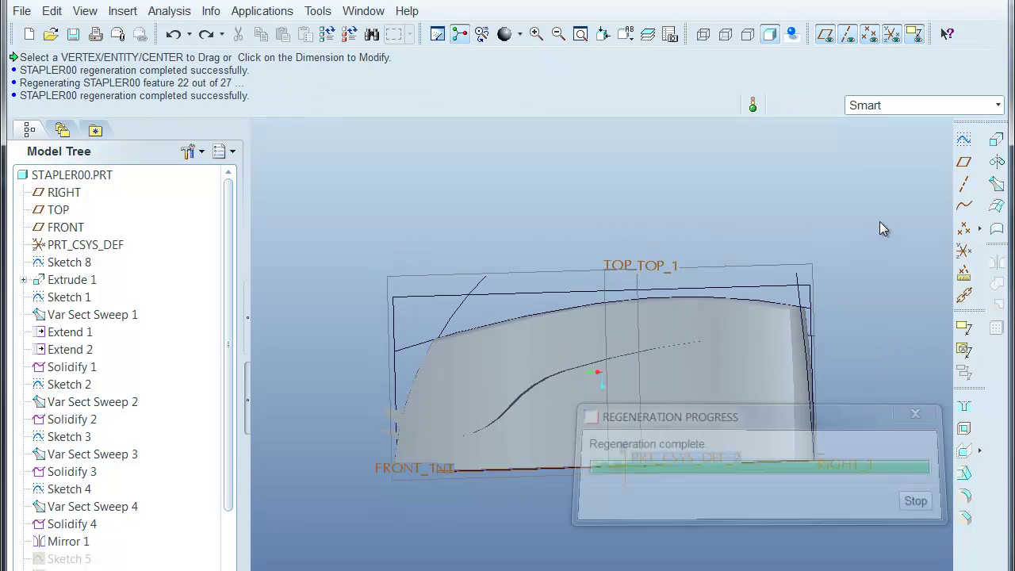
Switch the tree display of STAPLER00 from model features to layers.
middle_click_drag(880, 231, 852, 243)
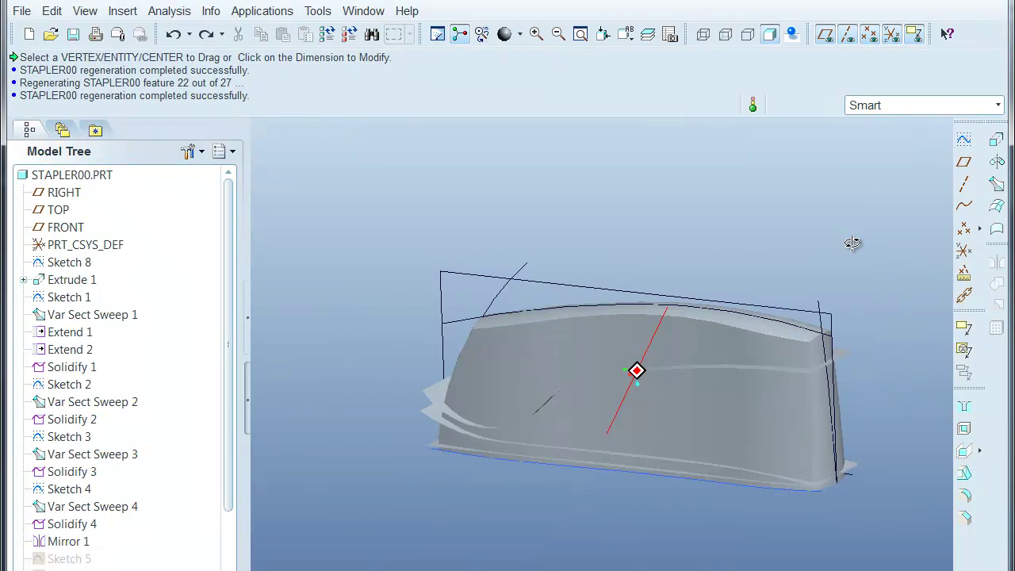
left_click_drag(229, 395, 230, 462)
middle_click_drag(288, 455, 310, 408)
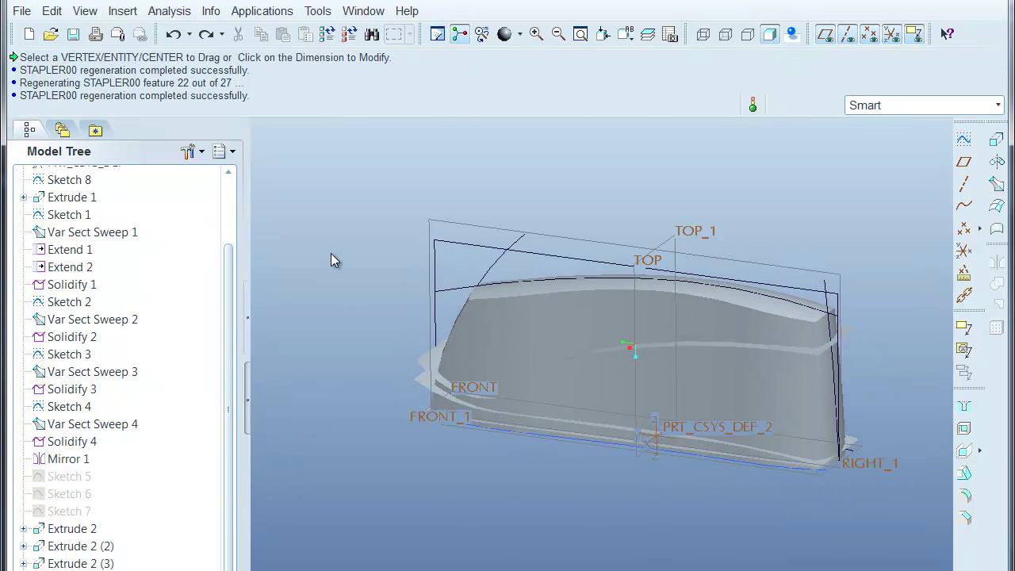
mouse_move(331, 261)
middle_mouse_down()
mouse_move(335, 247)
mouse_move(347, 263)
middle_mouse_up()
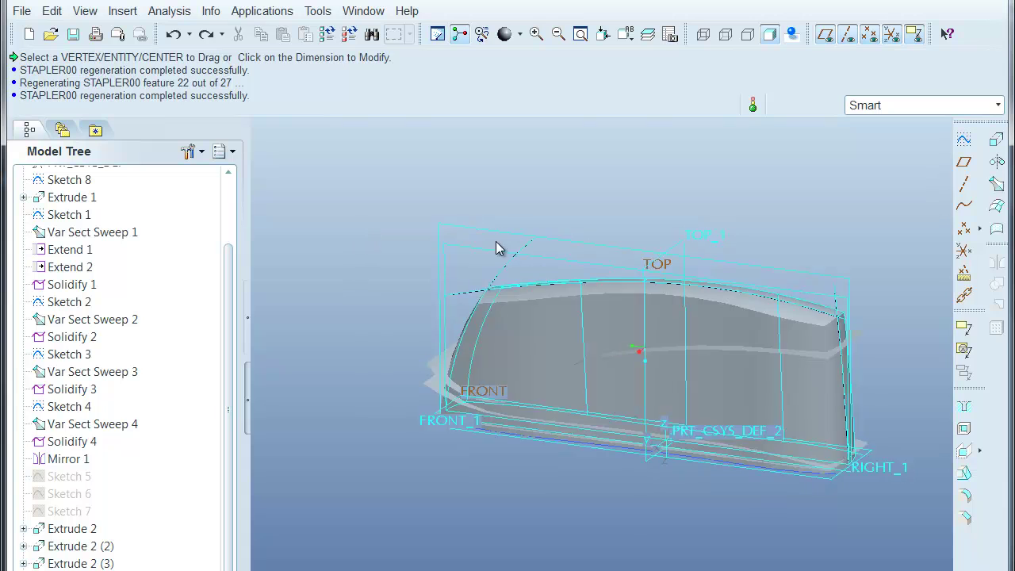
left_click(221, 151)
left_click(231, 177)
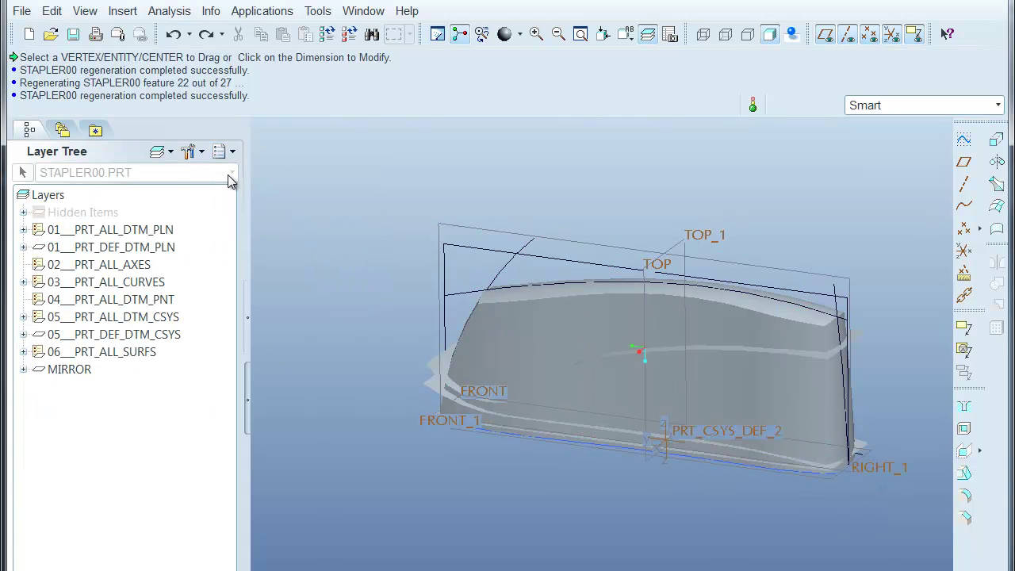
Hide the MIRROR layer of STAPLER00 and return the tree display from layers to model features.
right_click(69, 369)
left_click(64, 399)
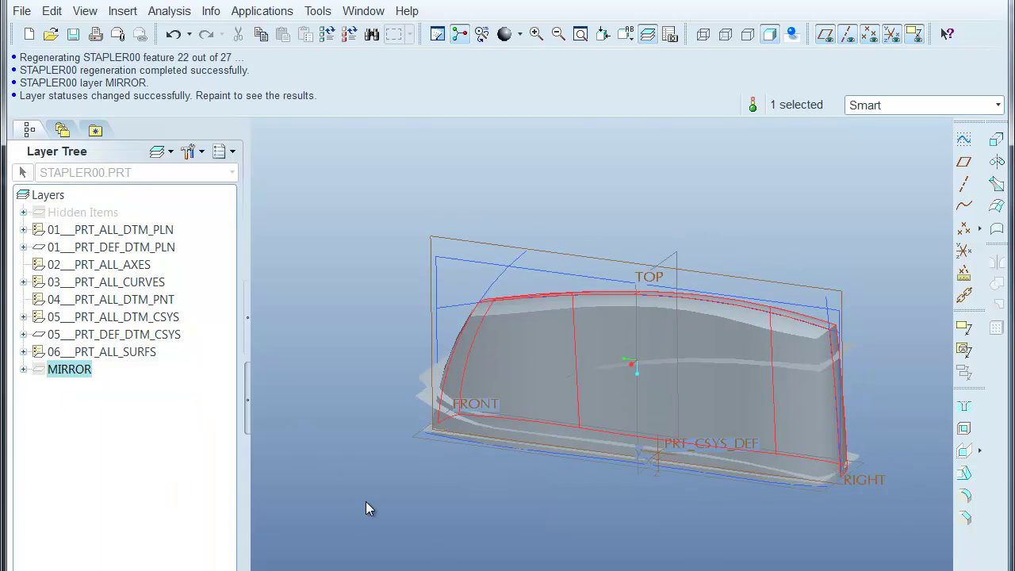
left_click(366, 502)
middle_click_drag(261, 264, 245, 205, "shift")
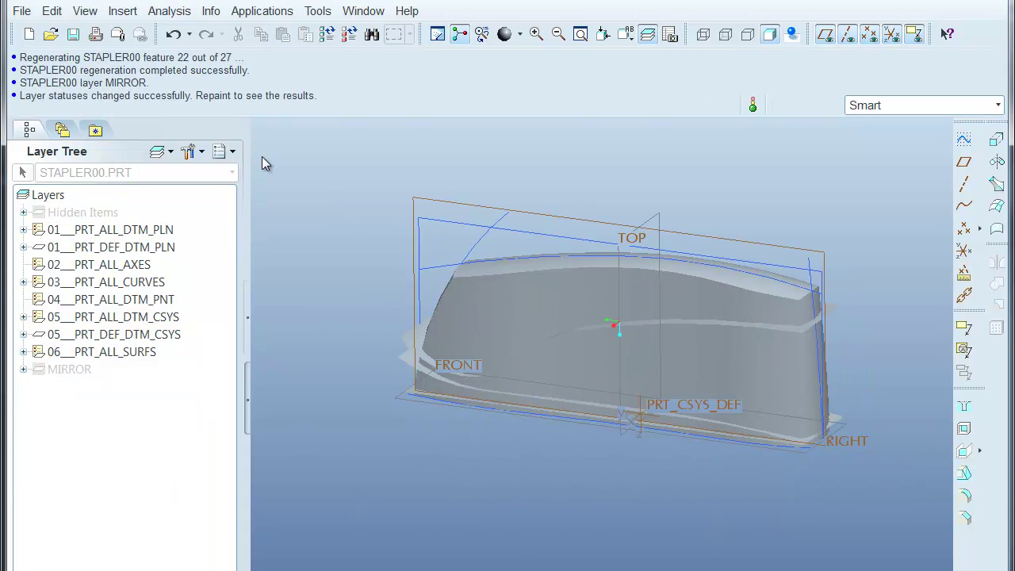
left_click(587, 401)
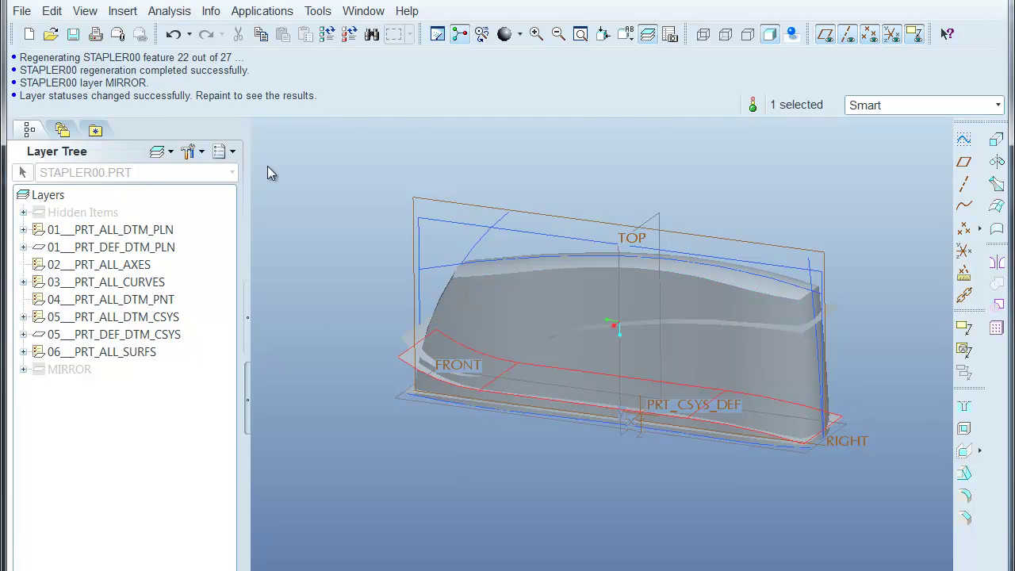
left_click(222, 151)
left_click(223, 169)
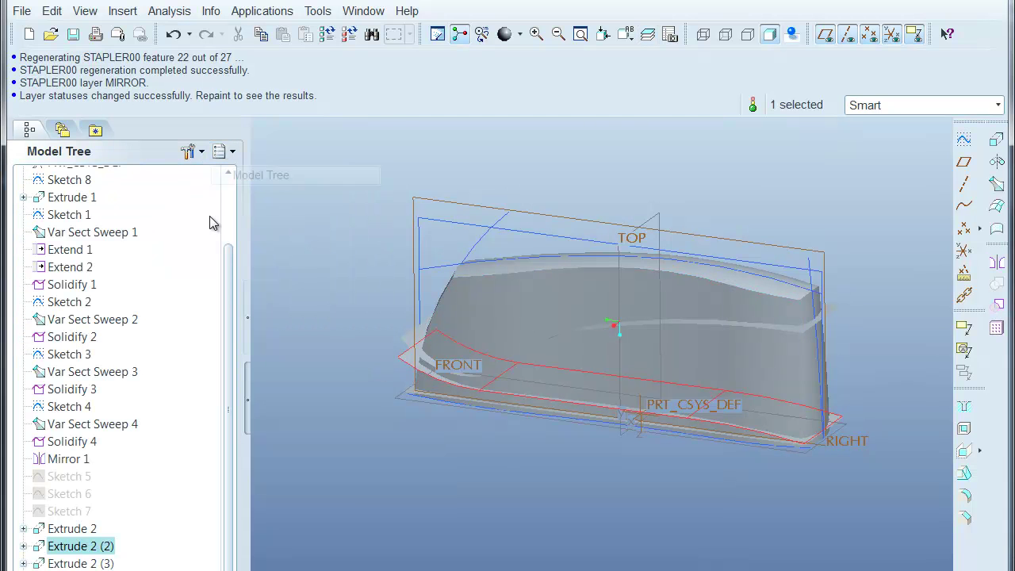
Open Sketch 6 for redefinition and set the height of its horizontal line above the base to 0.65.
left_click(69, 499)
right_click(69, 500)
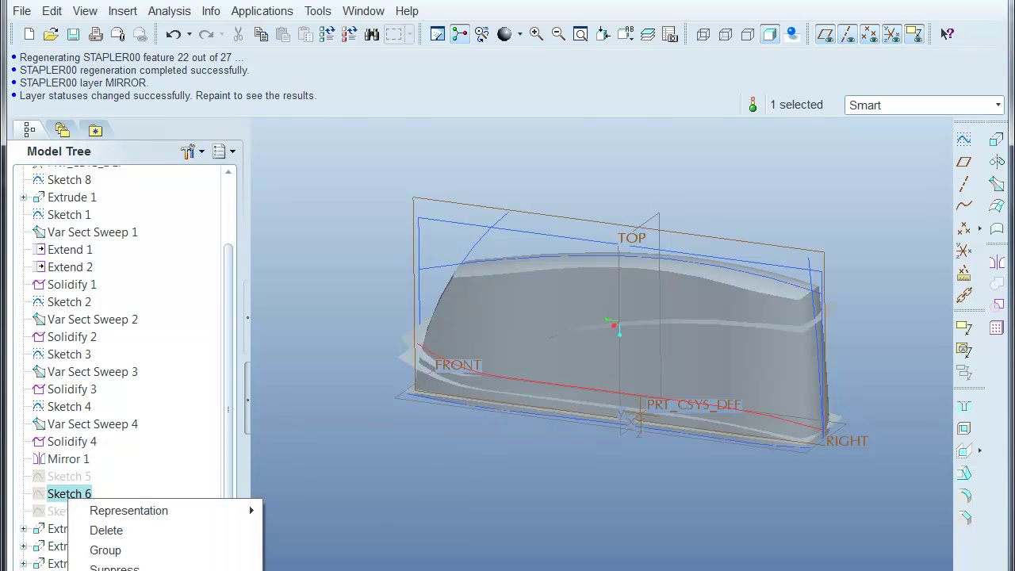
left_click(119, 570)
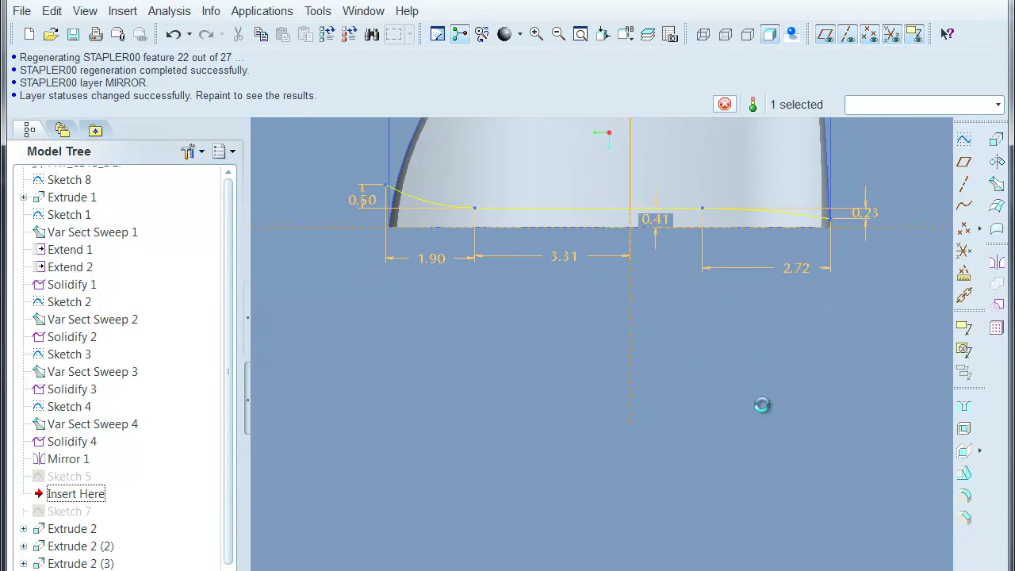
middle_click_drag(682, 241, 719, 568, "shift")
scroll(761, 413, "down", 3)
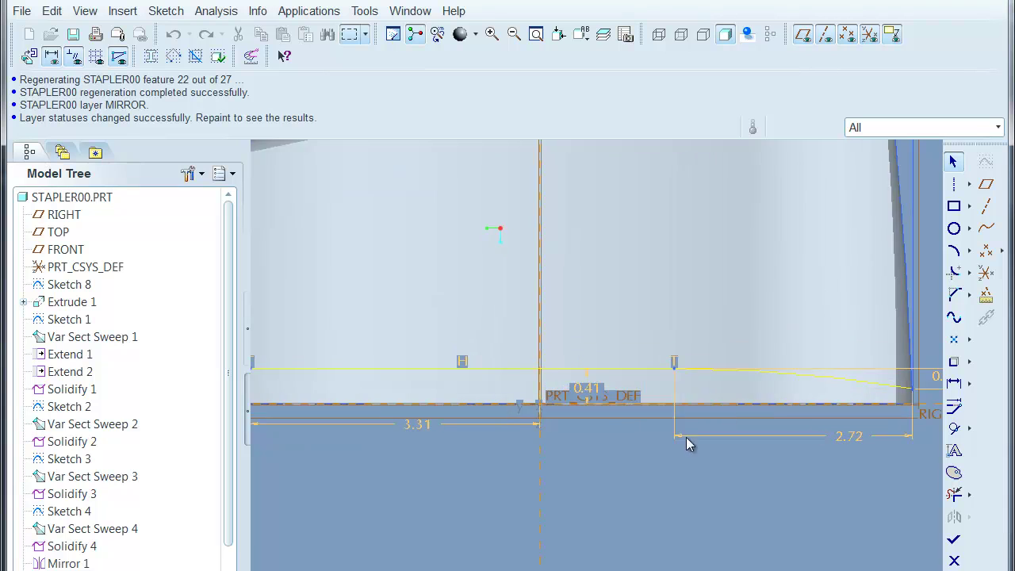
scroll(759, 408, "up", 3)
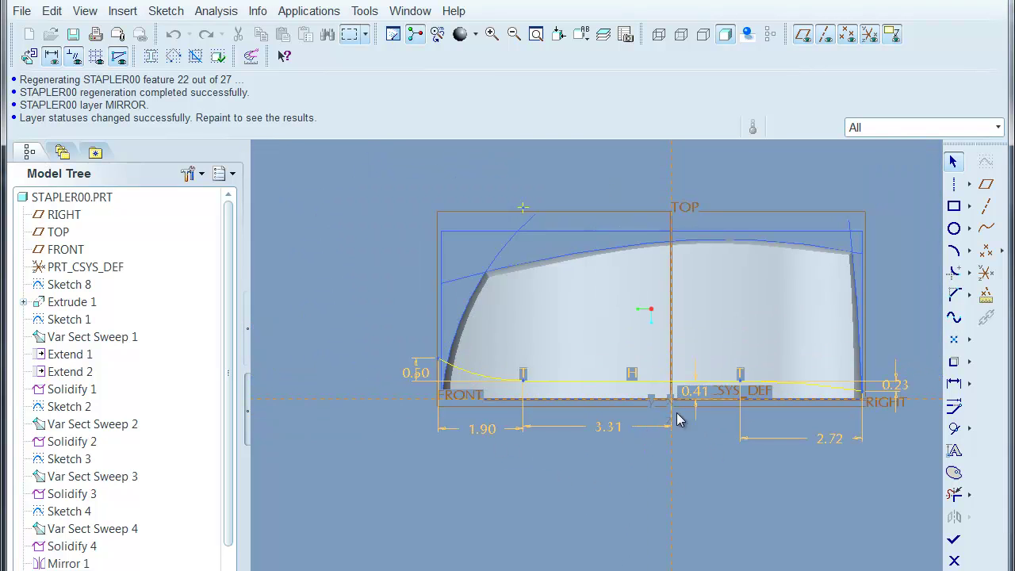
double_click(703, 400)
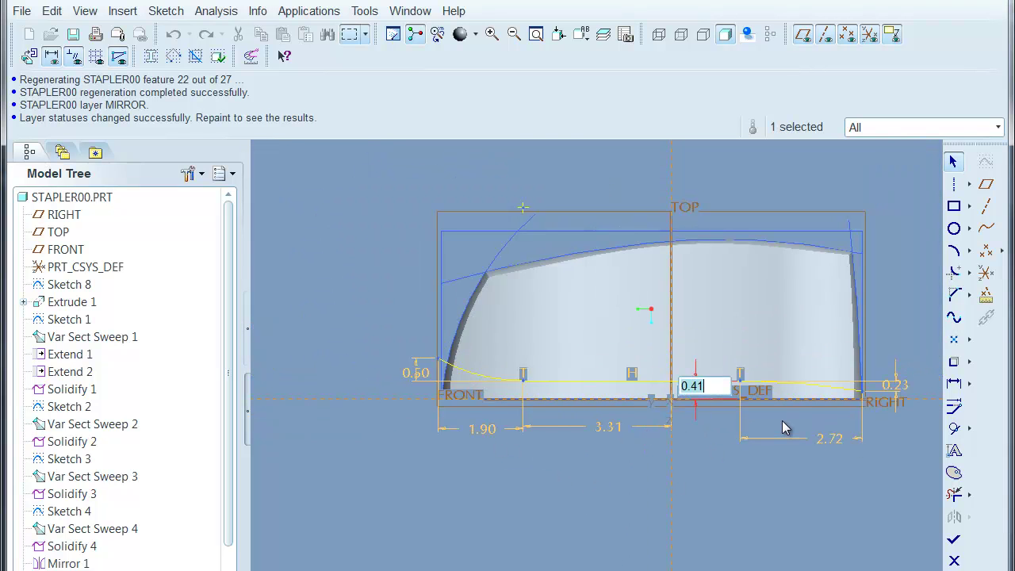
key("Return")
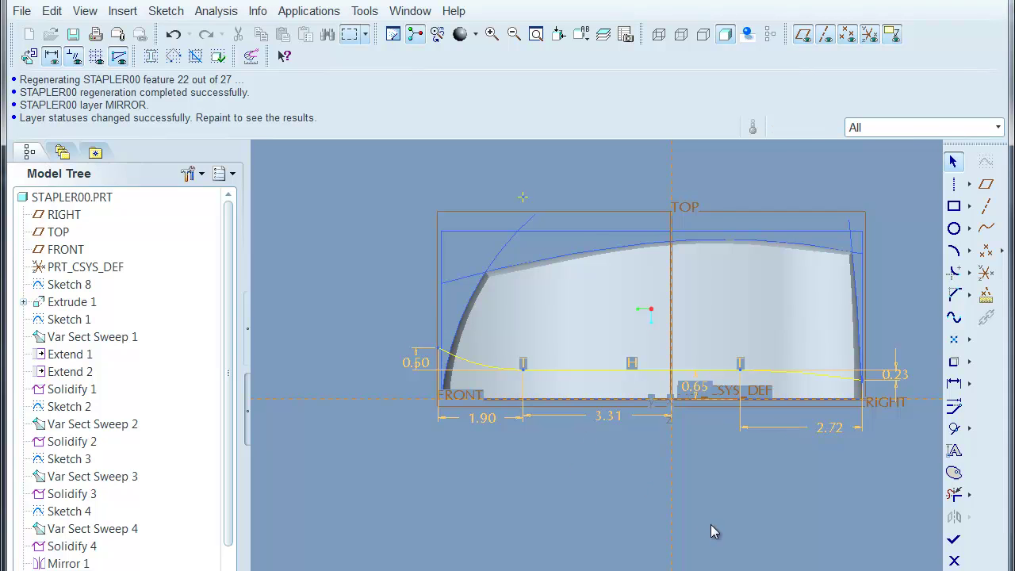
middle_click_drag(712, 491, 703, 501, "shift")
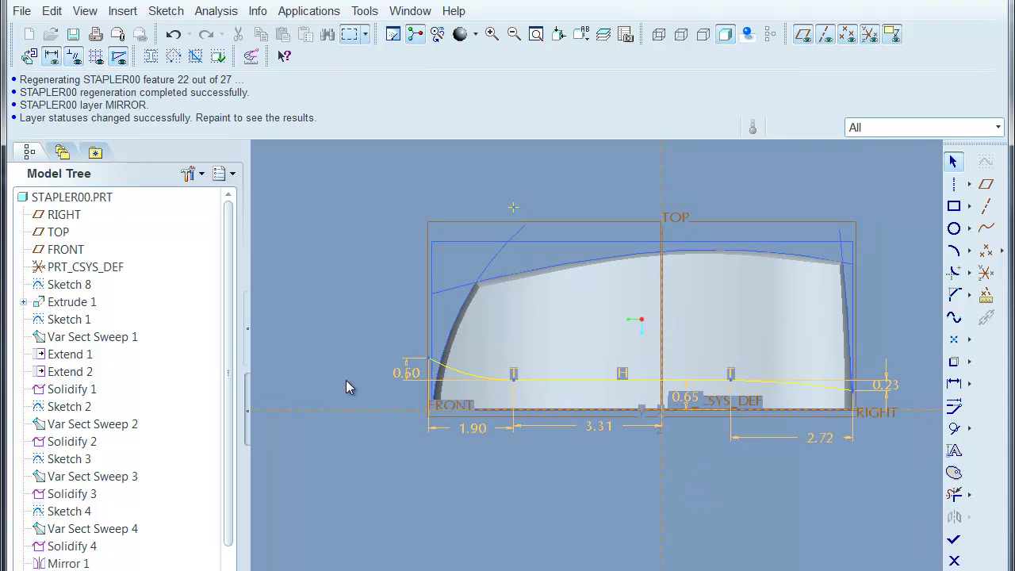
Lock the vertical offset dimensions at both ends of Sketch 6's curve and raise its horizontal line to about 0.91.
left_click(399, 375)
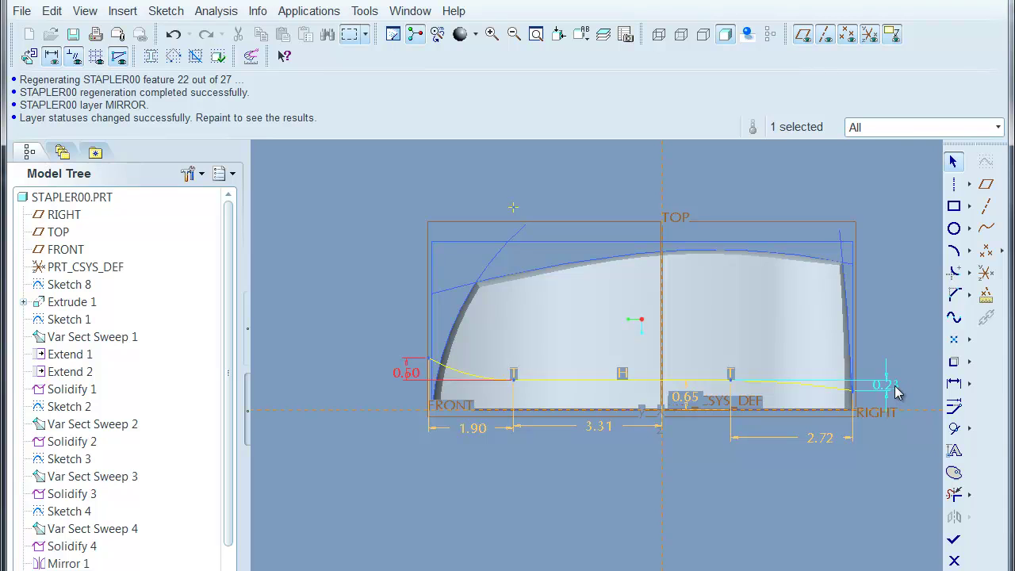
right_click(901, 276)
left_click(916, 340)
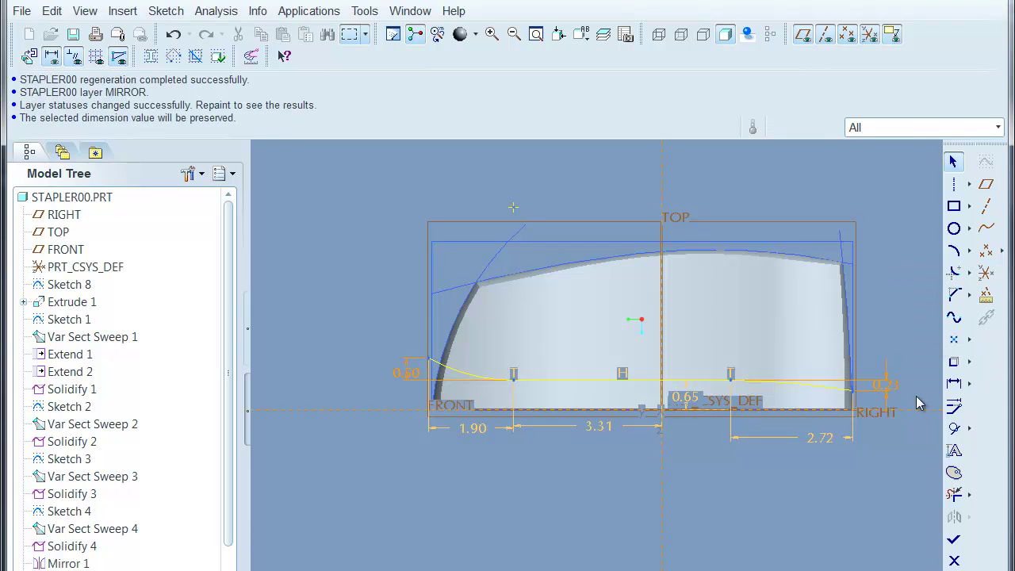
mouse_move(623, 389)
left_mouse_down()
mouse_move(632, 353)
mouse_move(637, 390)
mouse_move(641, 372)
left_mouse_up()
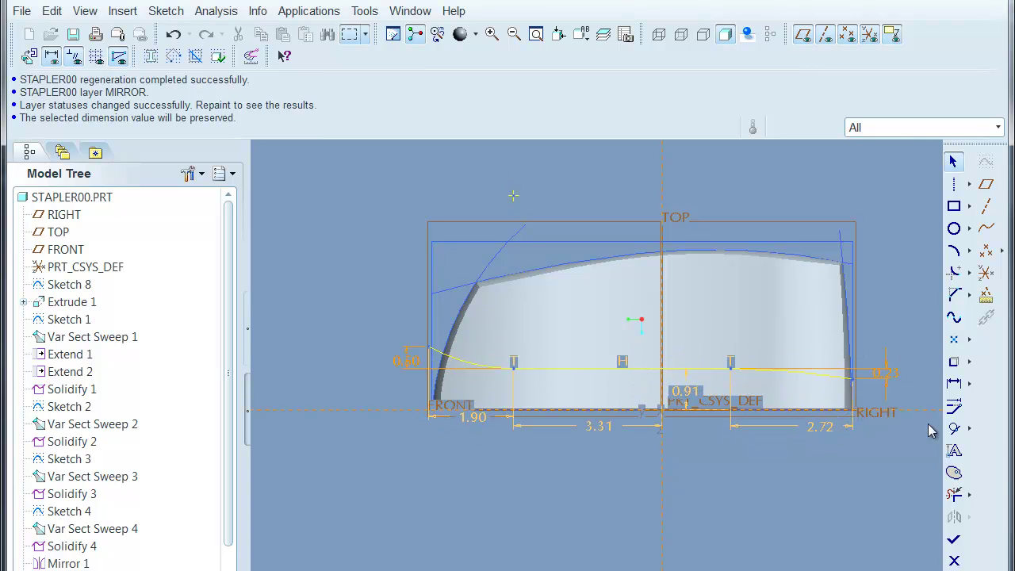
Constrain the curve's rear endpoint coincident with the vertical edge of the Sketch 8 outline near the RIGHT label.
left_click(969, 429)
left_click(990, 472)
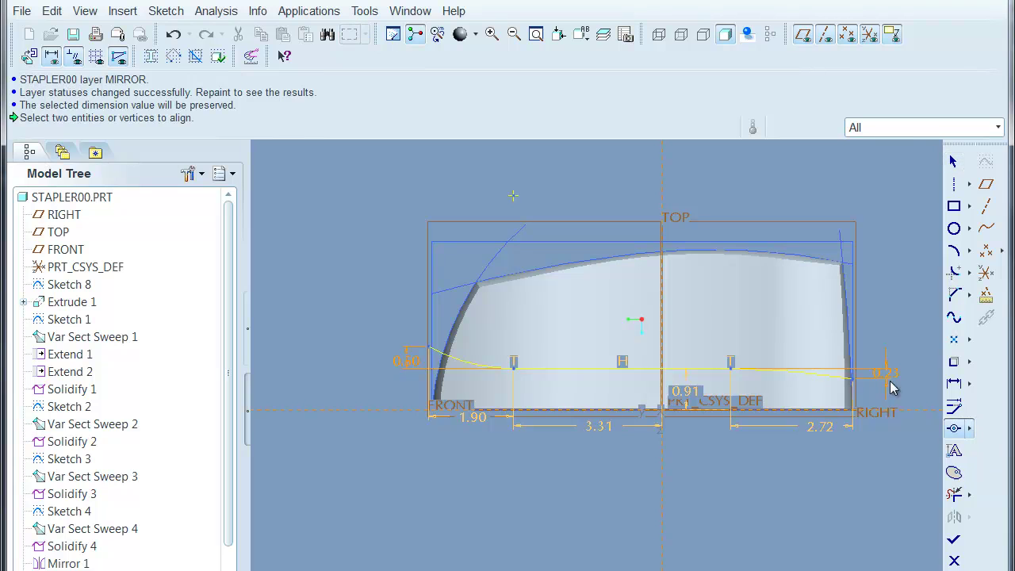
left_click(856, 382)
left_click(853, 306)
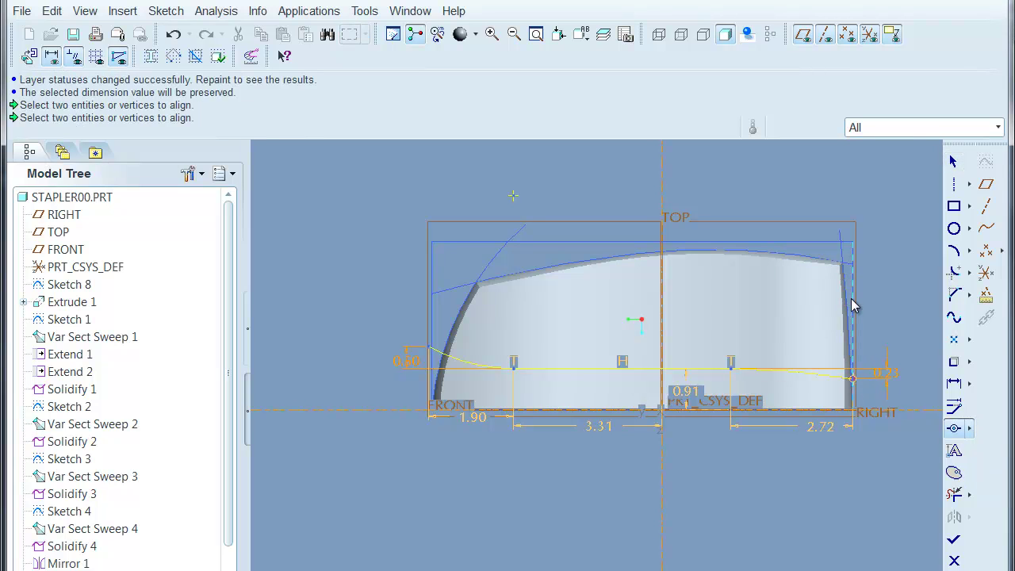
Constrain the curve's opposite endpoint coincident with the outline's vertical edge near the FRONT label, deleting the conflicting 3.31 dimension.
left_click(429, 346)
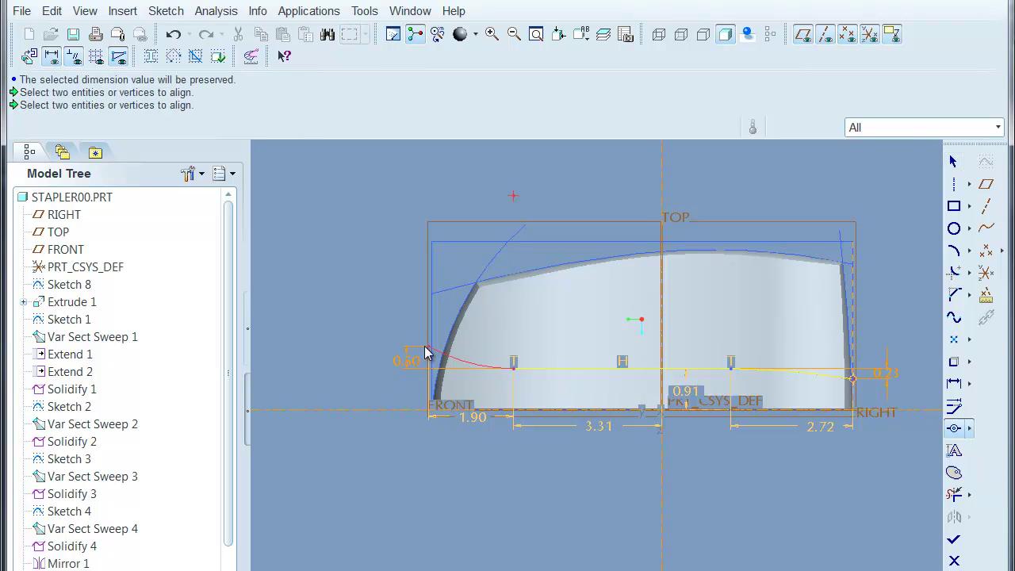
left_click(954, 162)
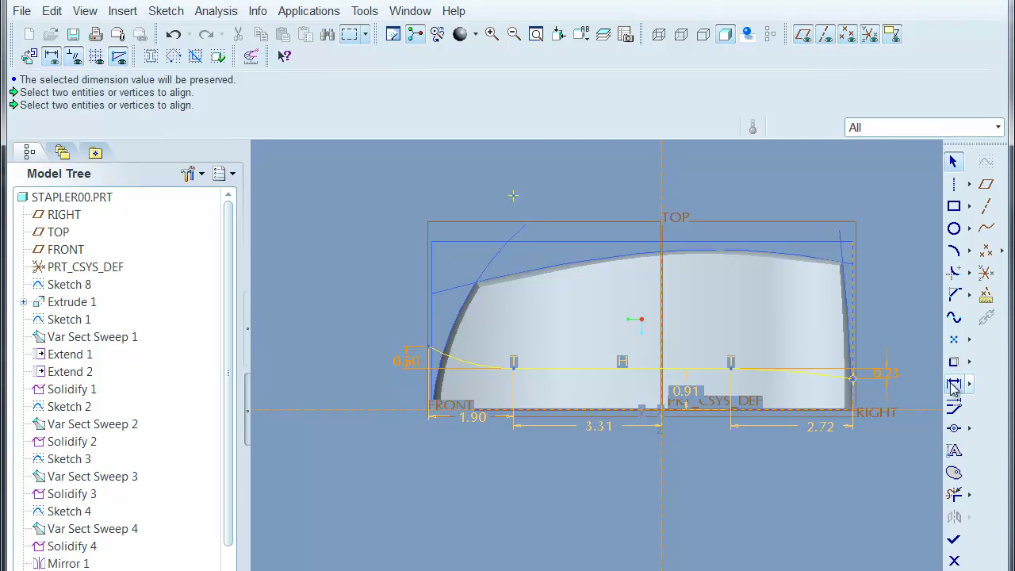
left_click(954, 429)
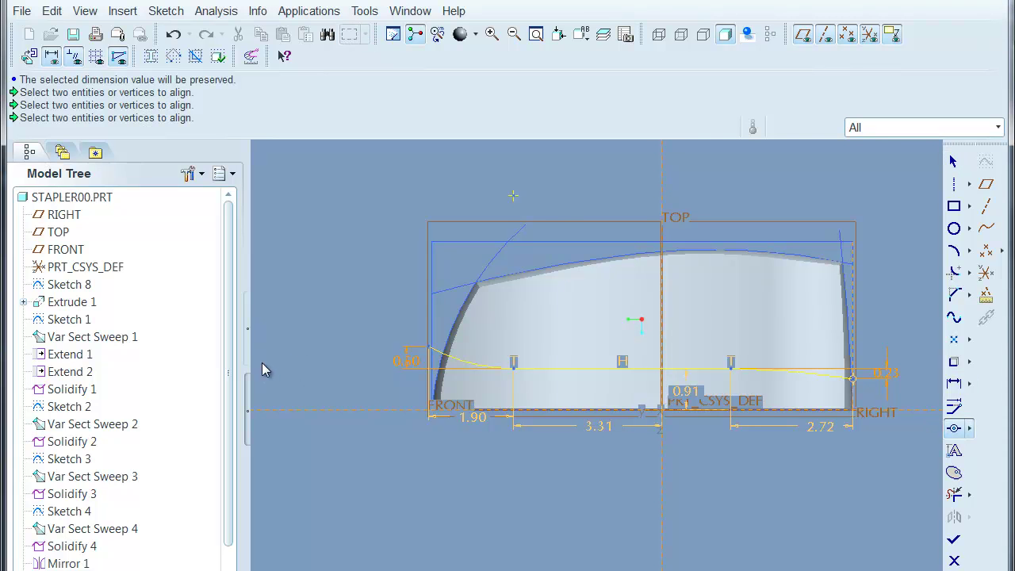
left_click(430, 355)
left_click(432, 340)
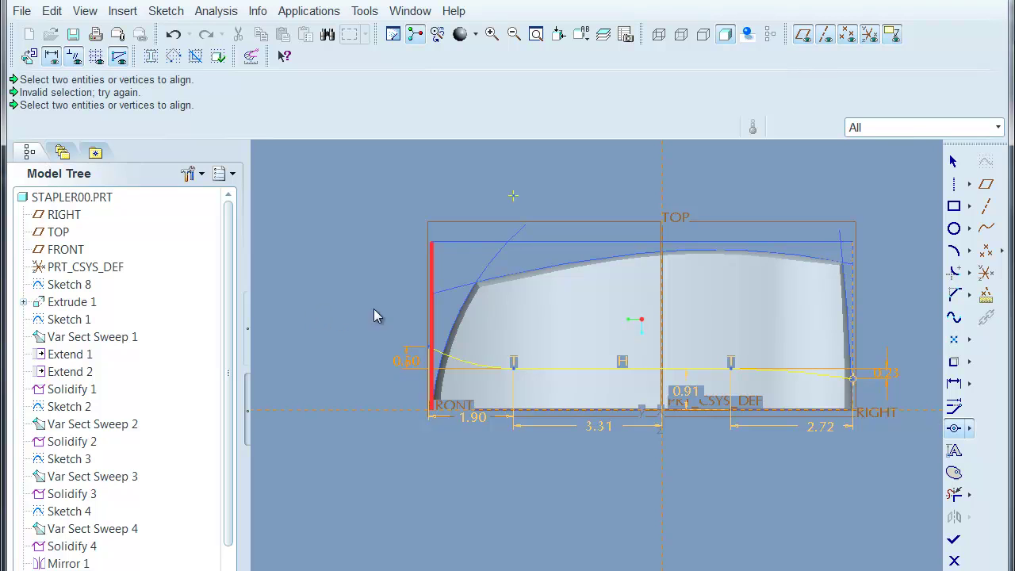
left_click(428, 350)
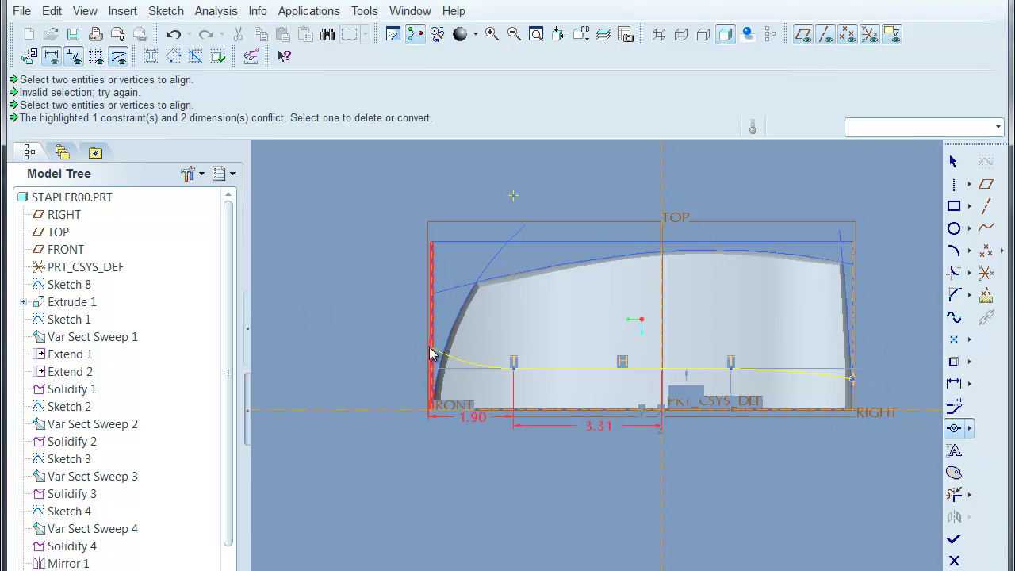
left_click(326, 287)
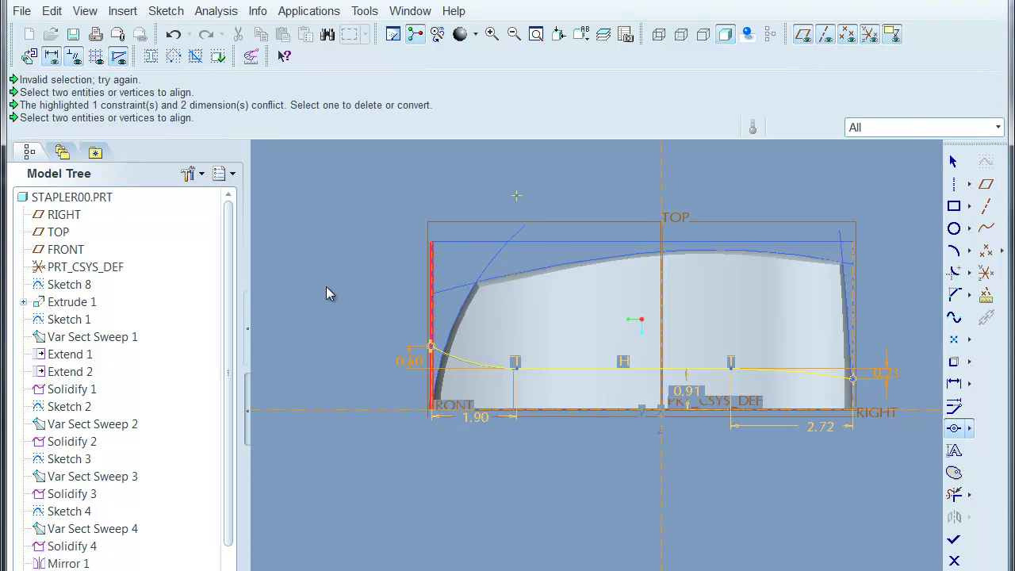
middle_click(595, 455)
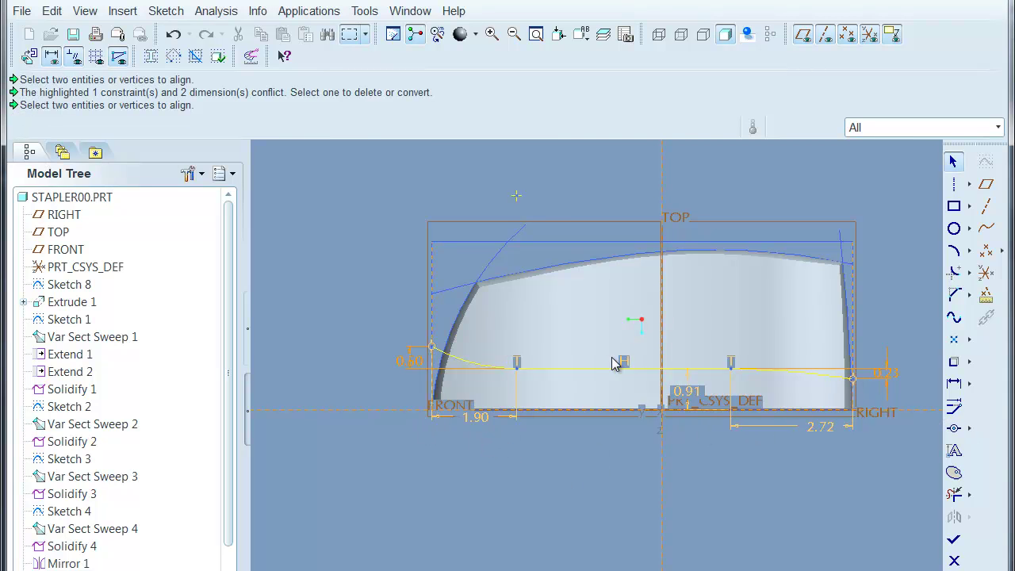
Shift Sketch 6's horizontal line to a height of about 0.89 and delete its fixed height dimension.
left_click_drag(624, 373, 683, 377)
mouse_move(769, 466)
middle_mouse_down()
mouse_move(748, 471)
mouse_move(821, 472)
mouse_move(689, 481)
middle_mouse_up()
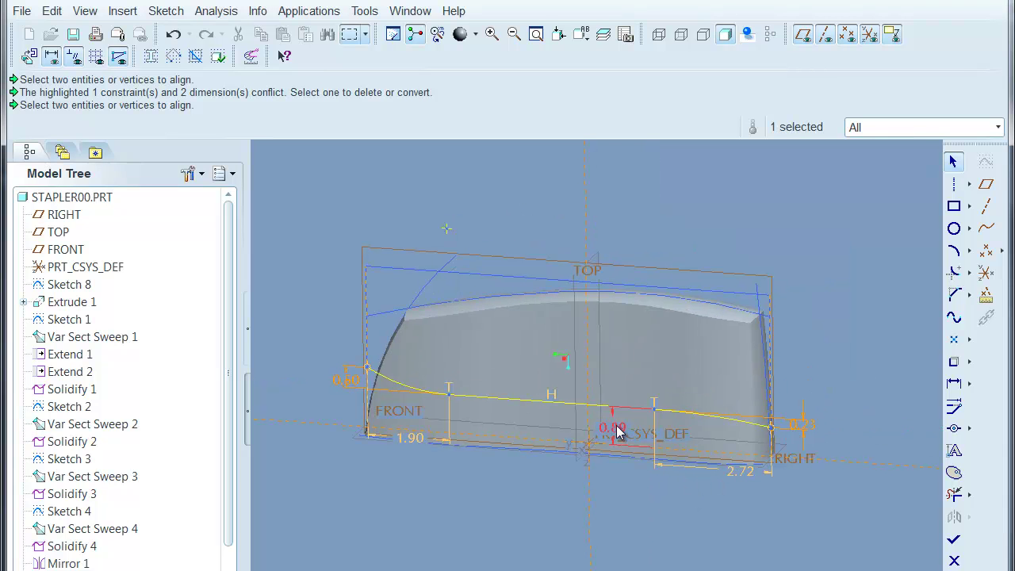
key("Delete")
left_click_drag(445, 422, 540, 427)
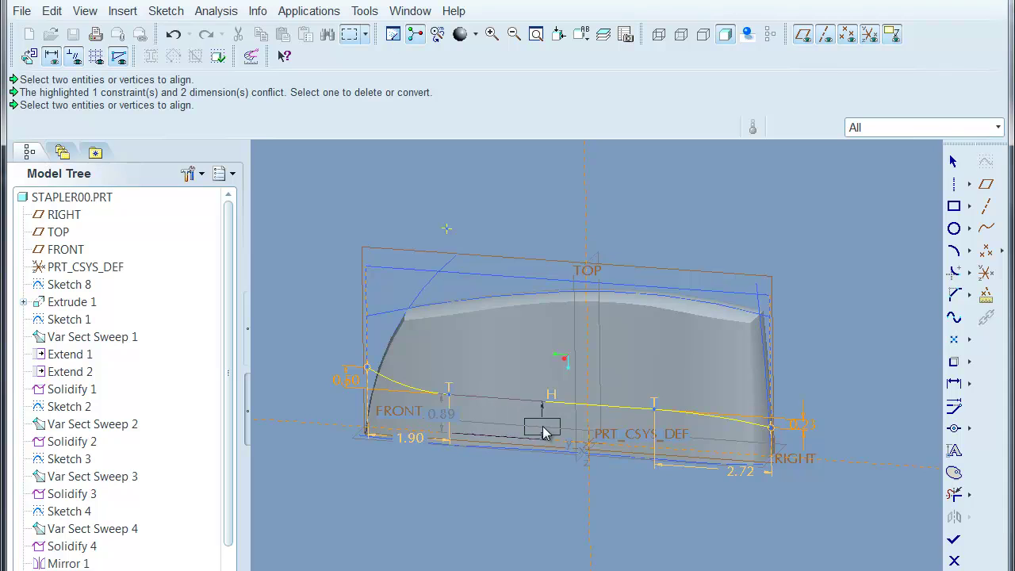
left_click(407, 440)
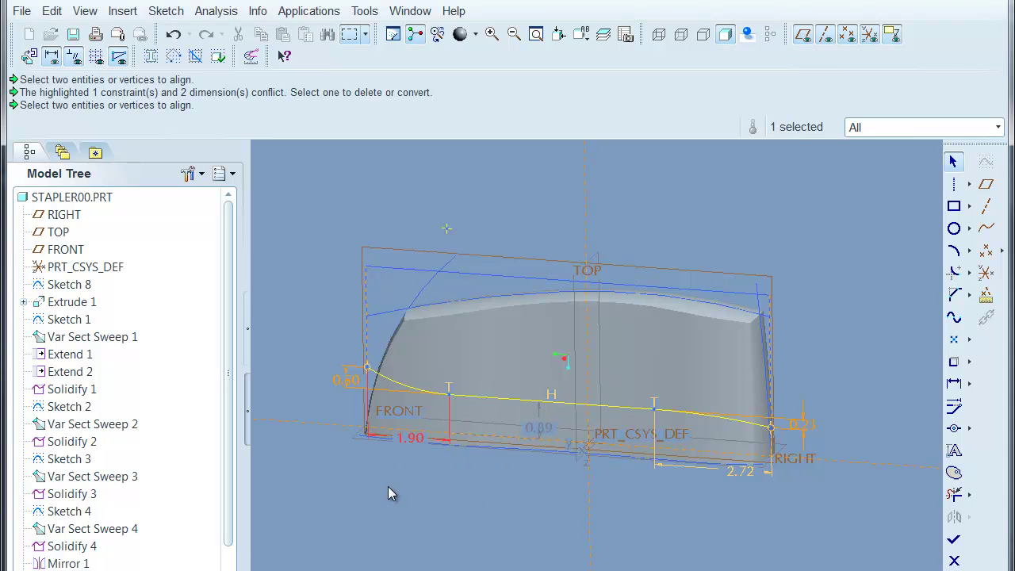
left_click(336, 518)
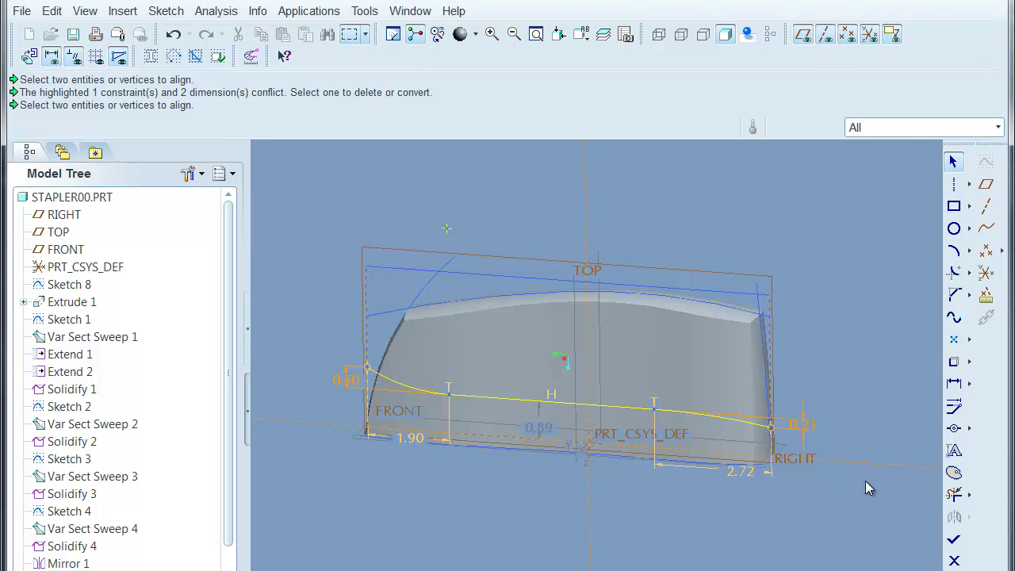
Nudge Sketch 6's horizontal line slightly and complete the sketch redefinition.
middle_click_drag(886, 506, 912, 487)
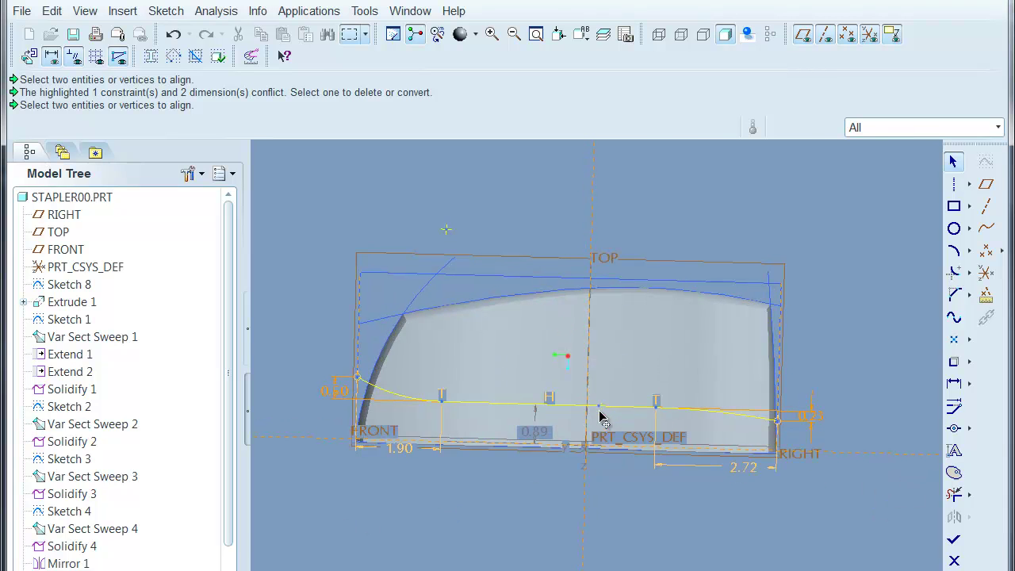
left_click_drag(600, 411, 603, 418)
left_click(957, 544)
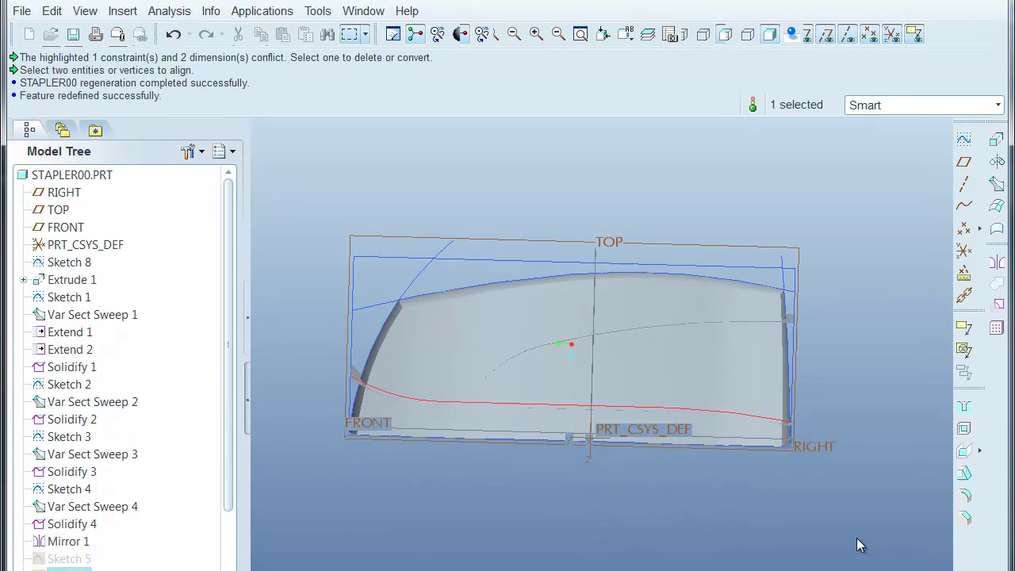
middle_click_drag(862, 544, 834, 526)
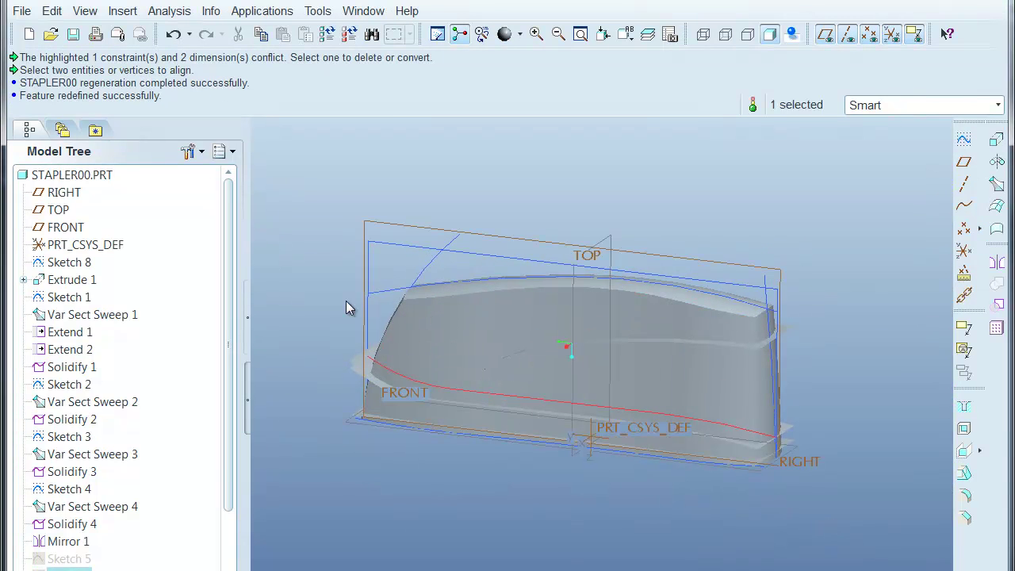
Redefine Sketch 5 and set the height of the curve's lowest point above the base to 0.8.
left_click(69, 559)
right_click(69, 558)
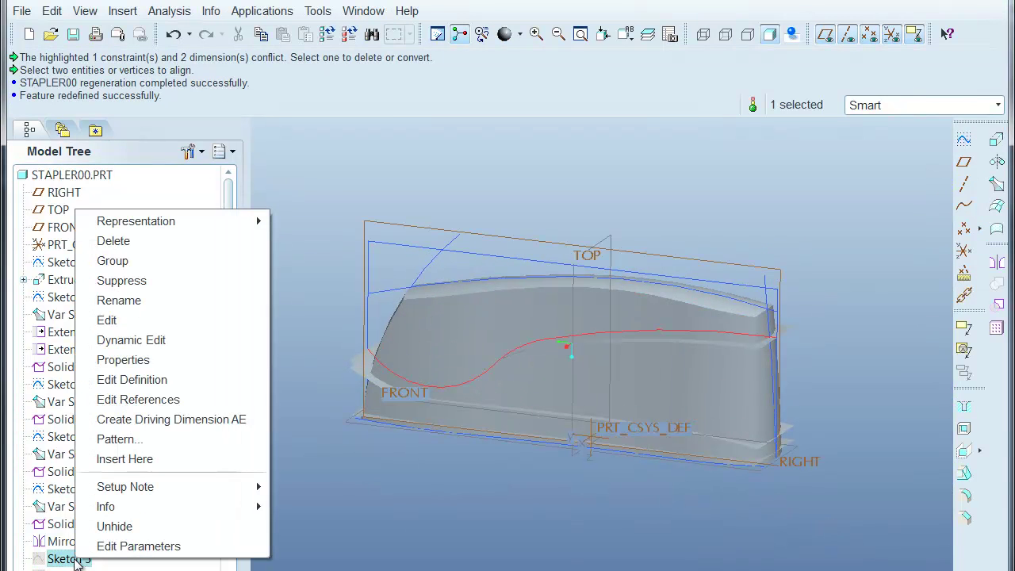
left_click(127, 358)
left_click(495, 182)
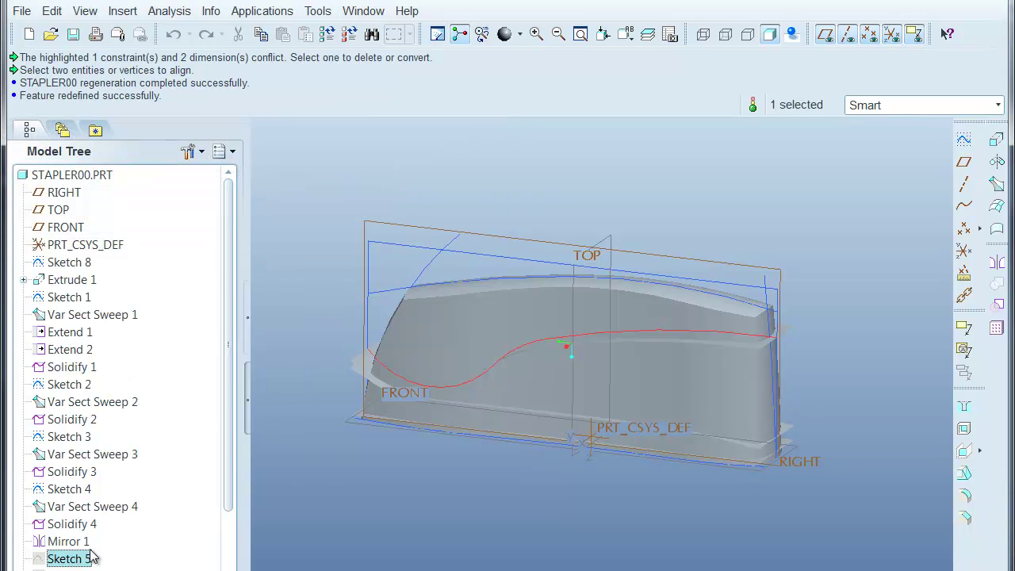
right_click(57, 561)
left_click(137, 376)
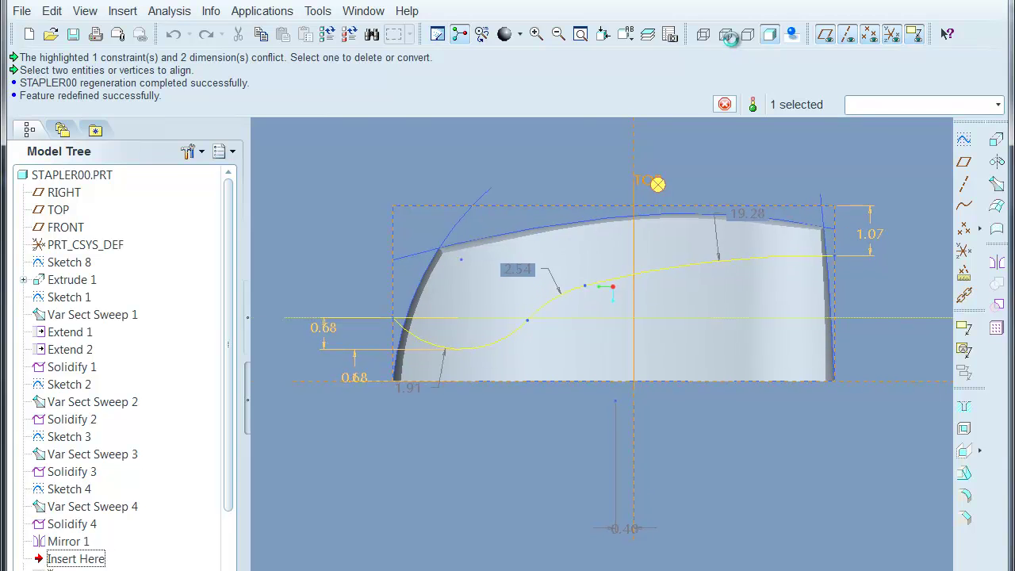
scroll(500, 262, "down", 1)
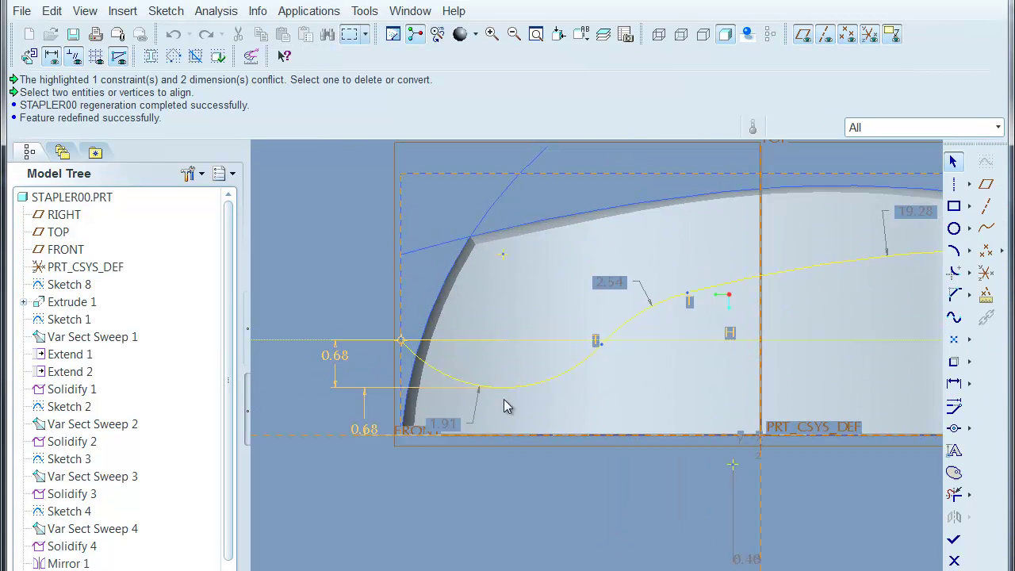
double_click(376, 432)
type(".")
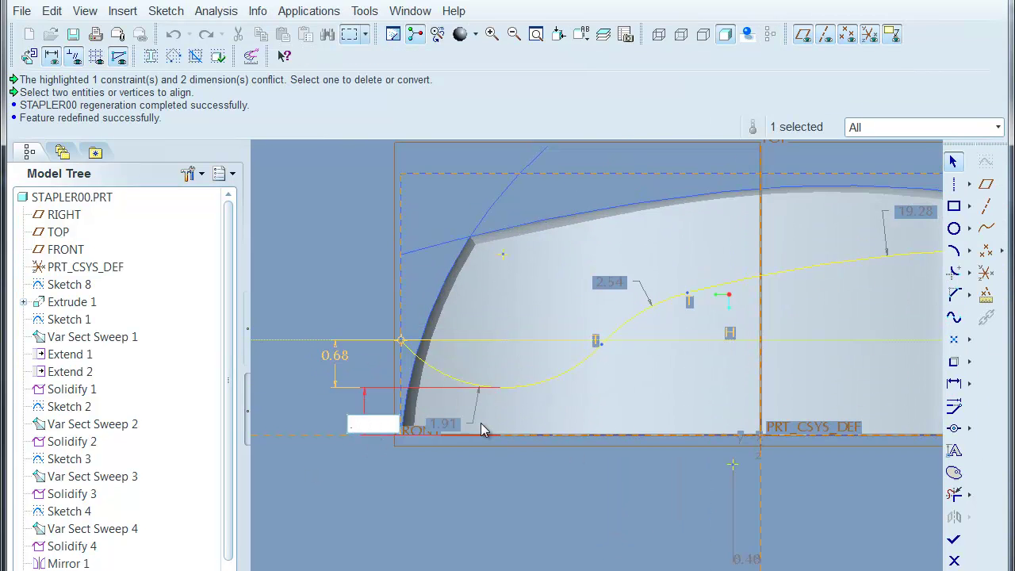
type("8")
key("Return")
Set the vertical distance between Sketch 5's horizontal line and the curve's lowest point to 0.5 and complete the sketch.
double_click(337, 347)
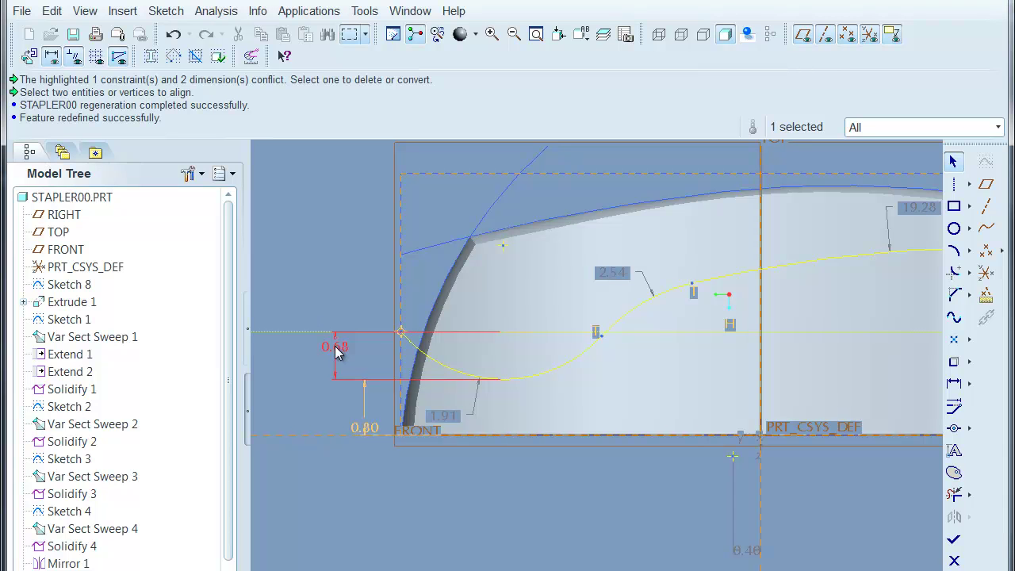
type(".5")
key("Return")
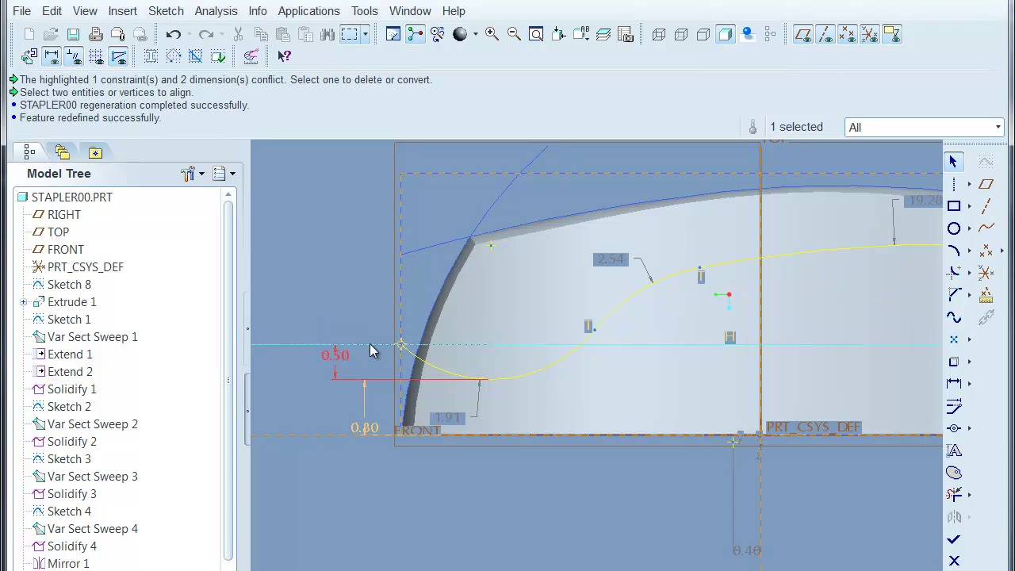
scroll(476, 322, "down", 2)
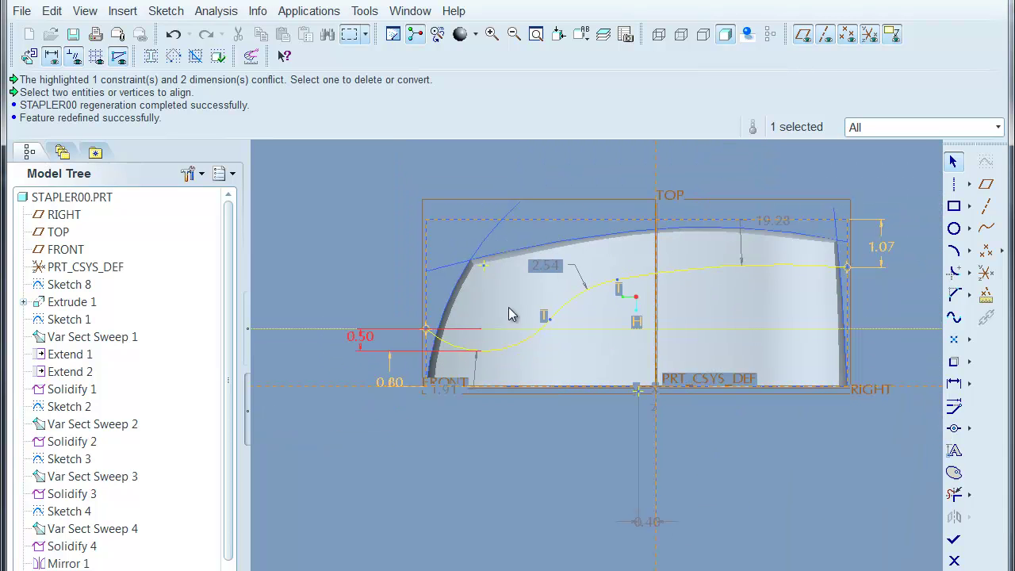
left_click(956, 539)
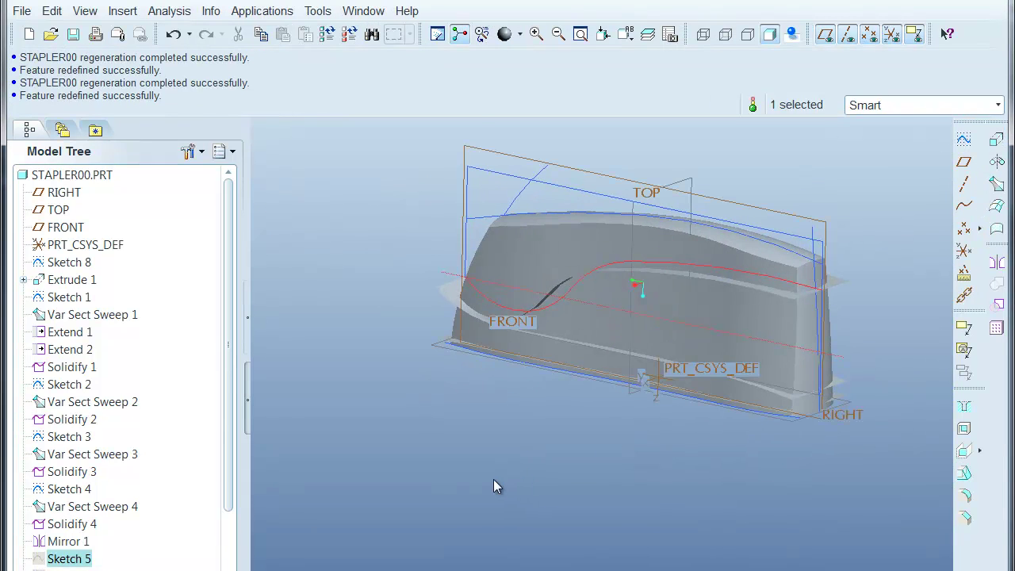
Edit Sketch 6 directly in the model, pull its horizontal line slightly downward, and regenerate the part.
scroll(556, 295, "up", 5)
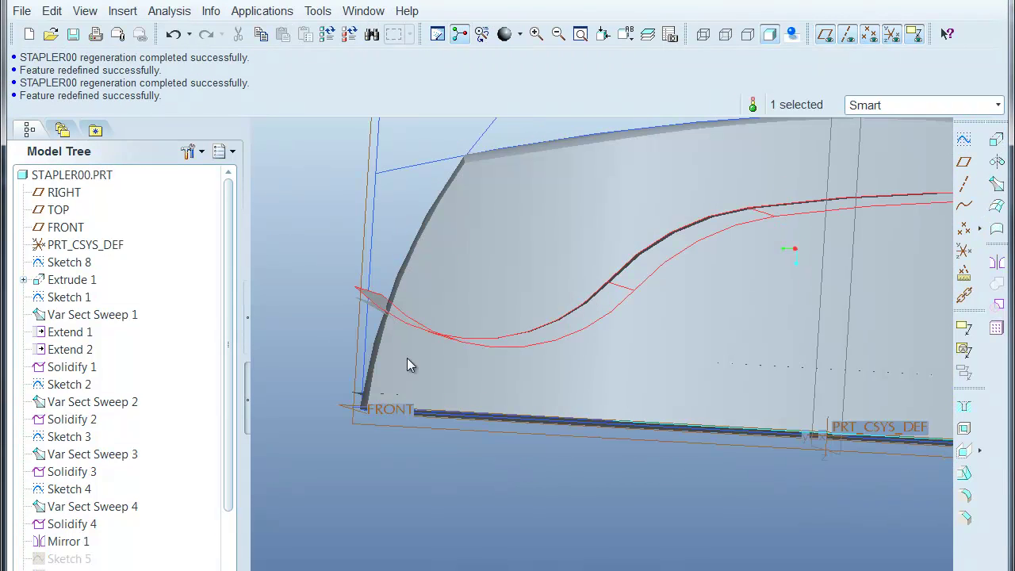
left_click(376, 307, "ctrl")
mouse_move(316, 401)
middle_mouse_down()
mouse_move(340, 403)
mouse_move(321, 405)
middle_mouse_up()
middle_click_drag(310, 281, 318, 315, "shift")
left_click(318, 321)
left_click(71, 559)
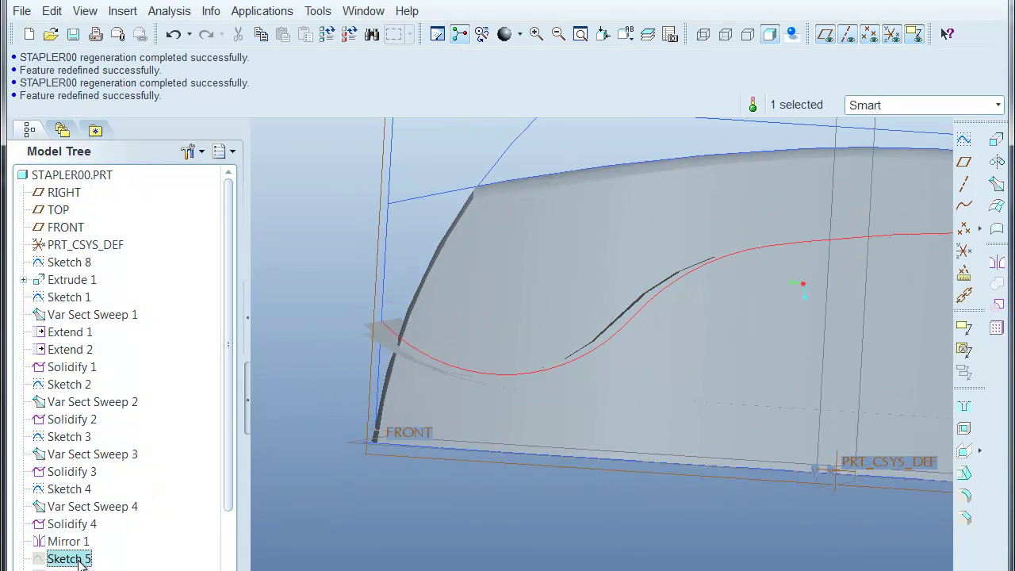
right_click(72, 566)
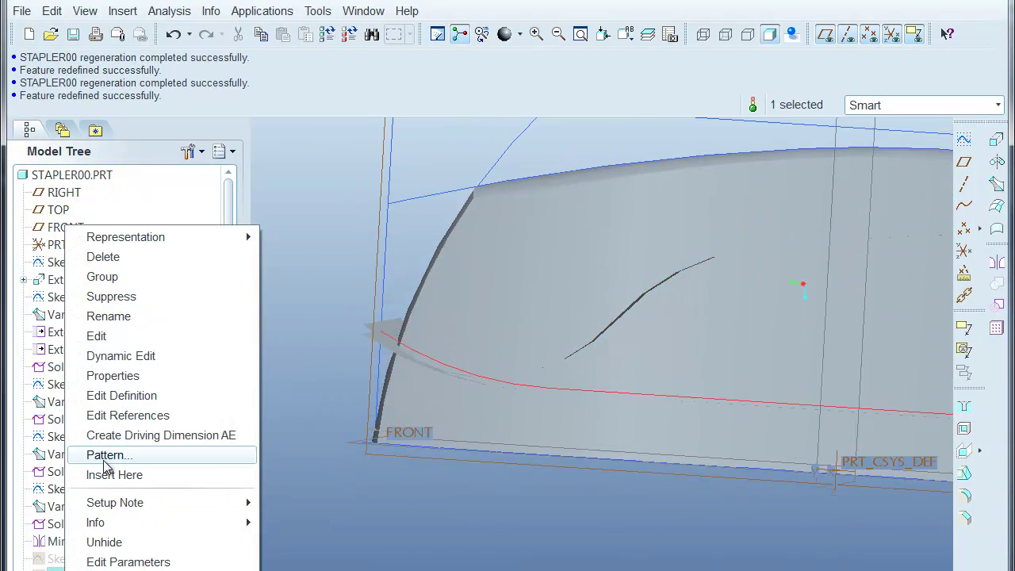
left_click(125, 336)
left_click_drag(795, 411, 785, 422)
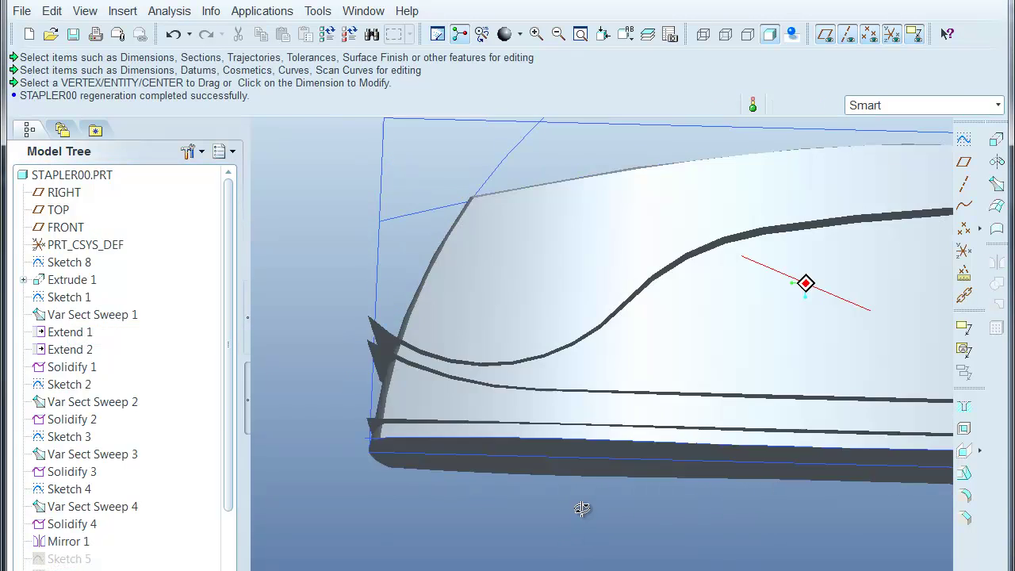
Switch to the STAPLER.ASM window and regenerate the assembly.
scroll(576, 521, "down", 3)
mouse_move(576, 521)
middle_mouse_down()
mouse_move(571, 493)
mouse_move(492, 467)
mouse_move(523, 431)
mouse_move(491, 445)
middle_mouse_up()
left_click(363, 10)
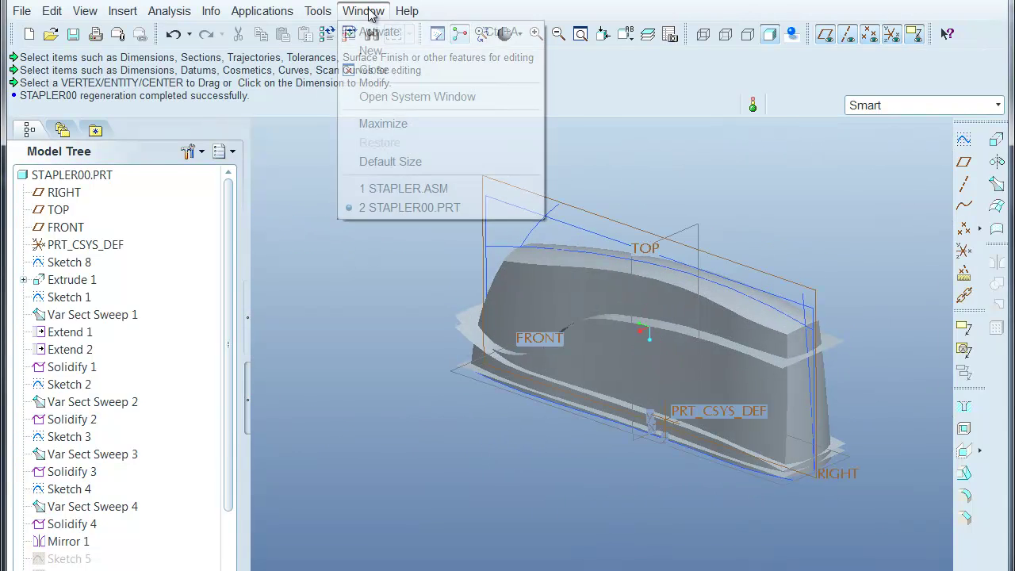
left_click(393, 192)
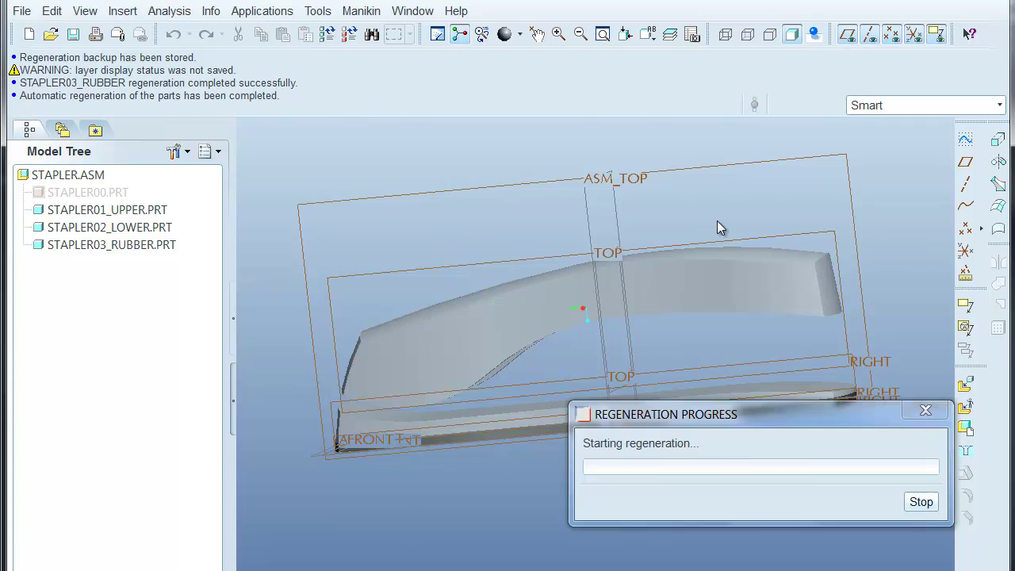
mouse_move(939, 275)
middle_mouse_down()
mouse_move(876, 315)
mouse_move(886, 349)
middle_mouse_up()
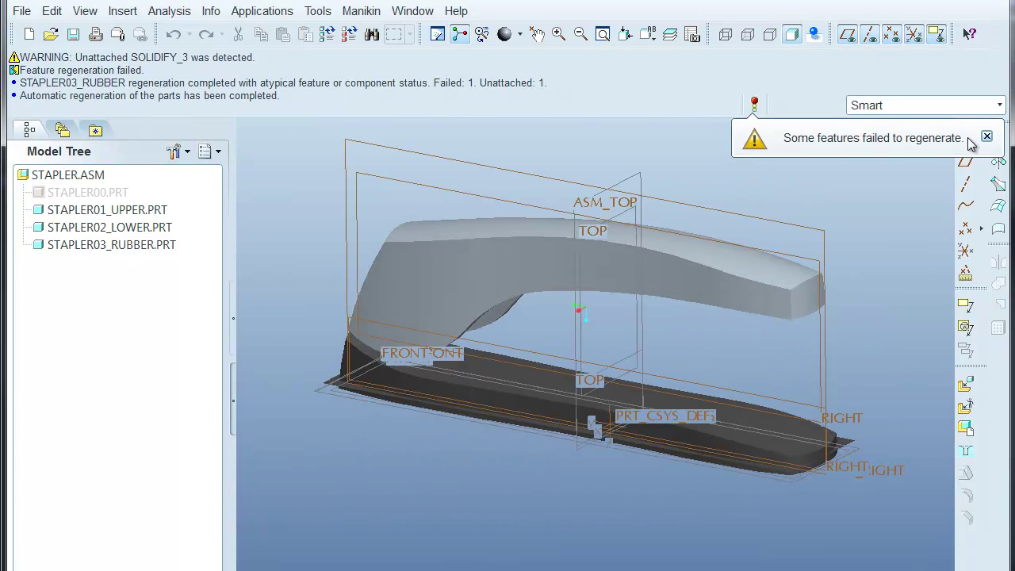
left_click(999, 140)
middle_click_drag(836, 185, 773, 231)
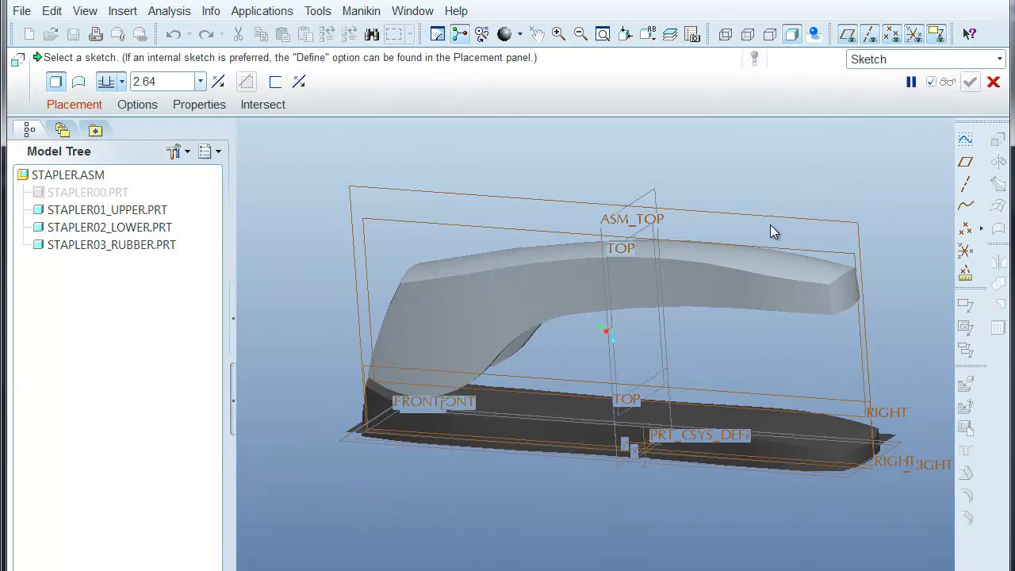
left_click(69, 246)
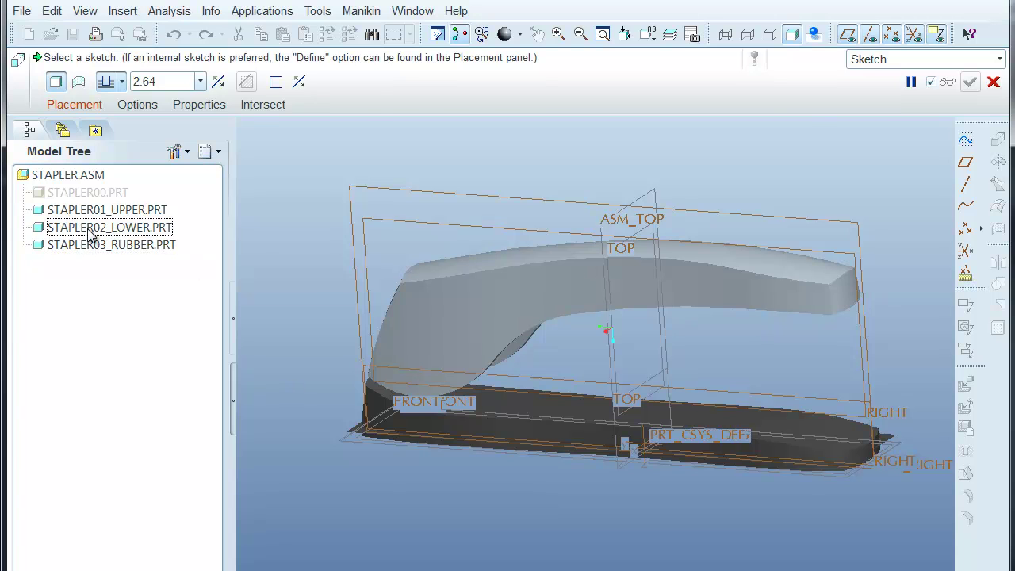
left_click(74, 105)
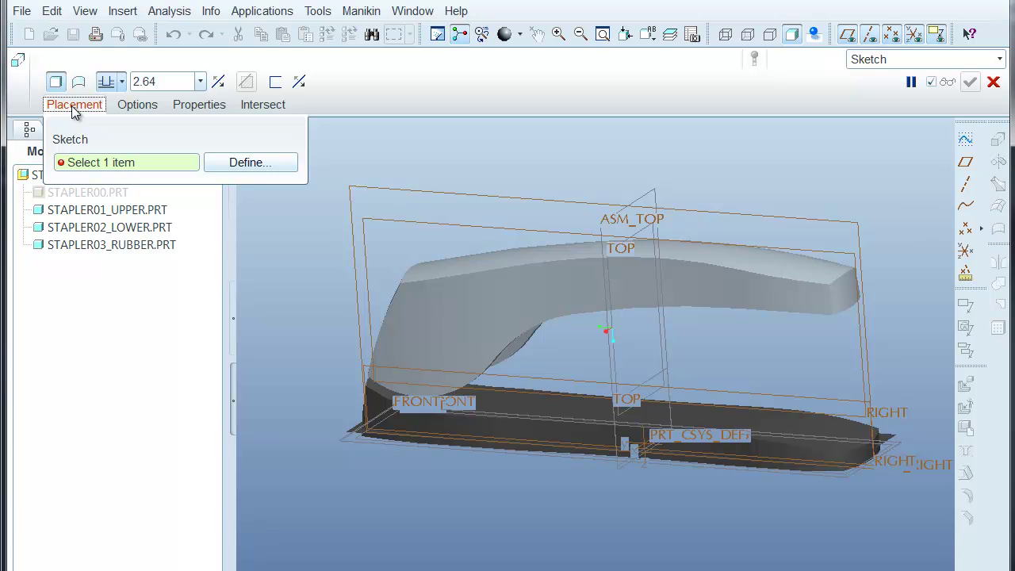
left_click(994, 83)
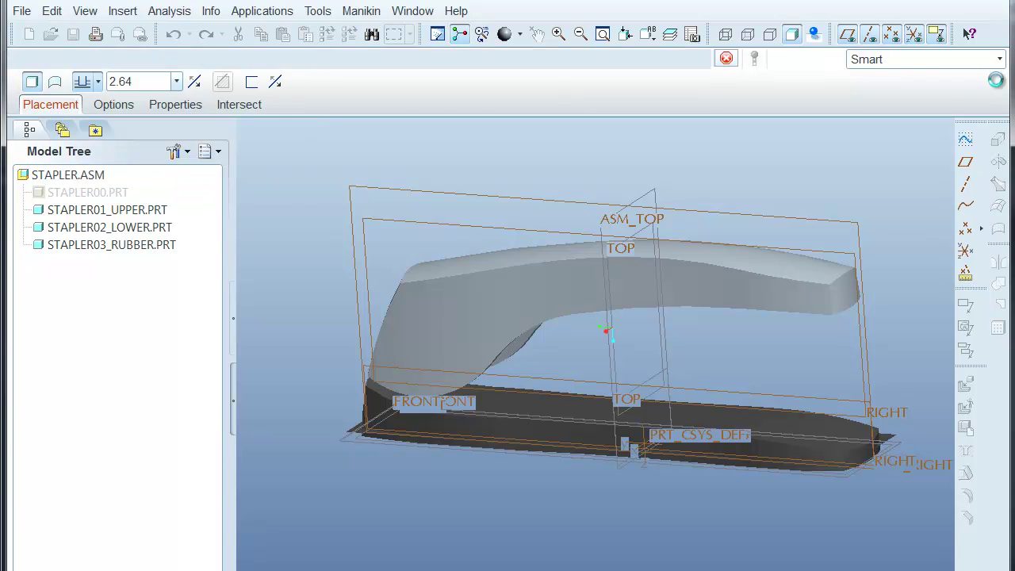
Open STAPLER02_LOWER.PRT from the assembly and inspect the copied surface behind Solidify 3 near the FRONT plane label.
right_click(139, 228)
left_click(185, 279)
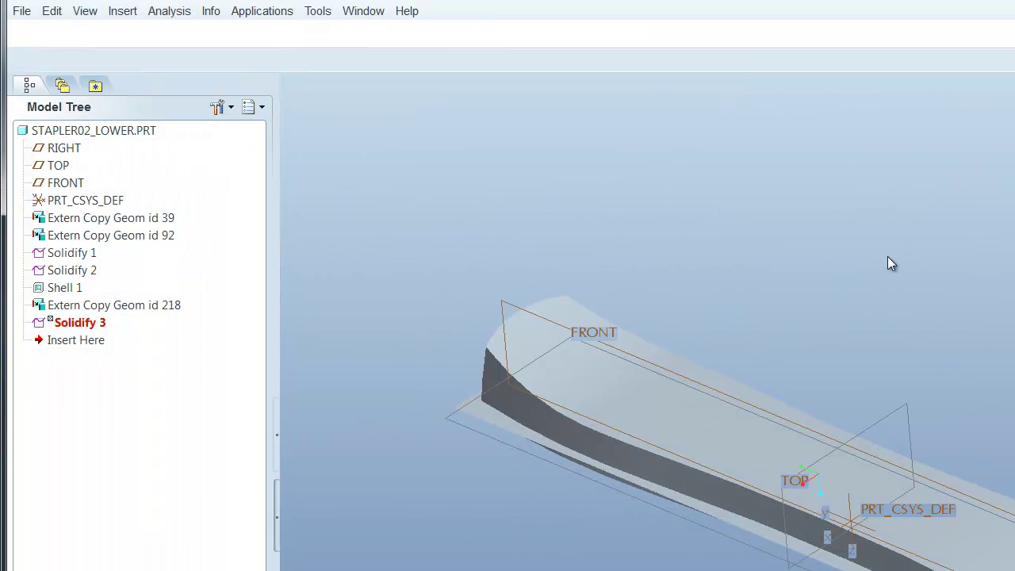
middle_click_drag(889, 262, 819, 356)
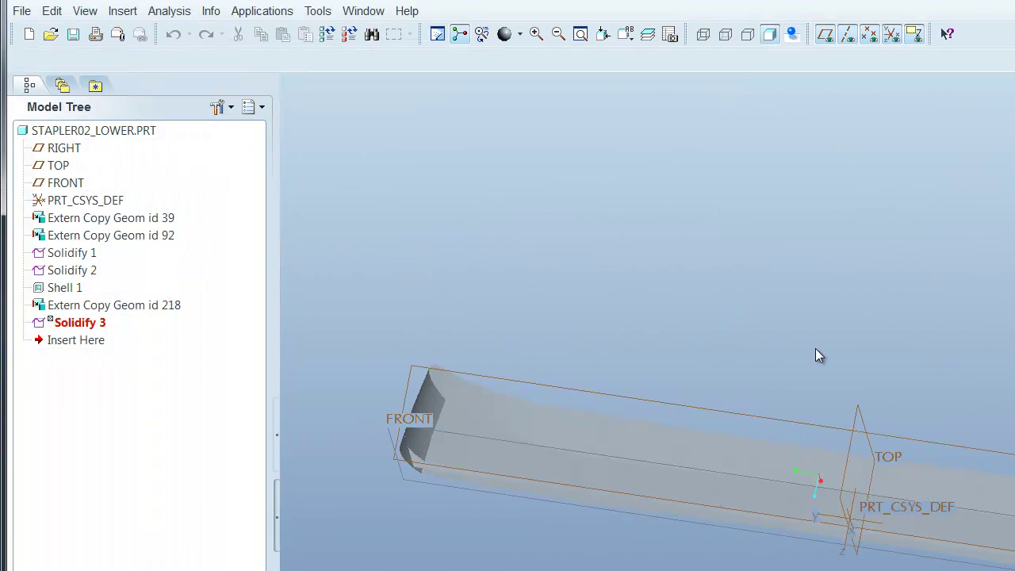
middle_click_drag(660, 341, 660, 362)
scroll(434, 441, "down", 5)
left_click(574, 548)
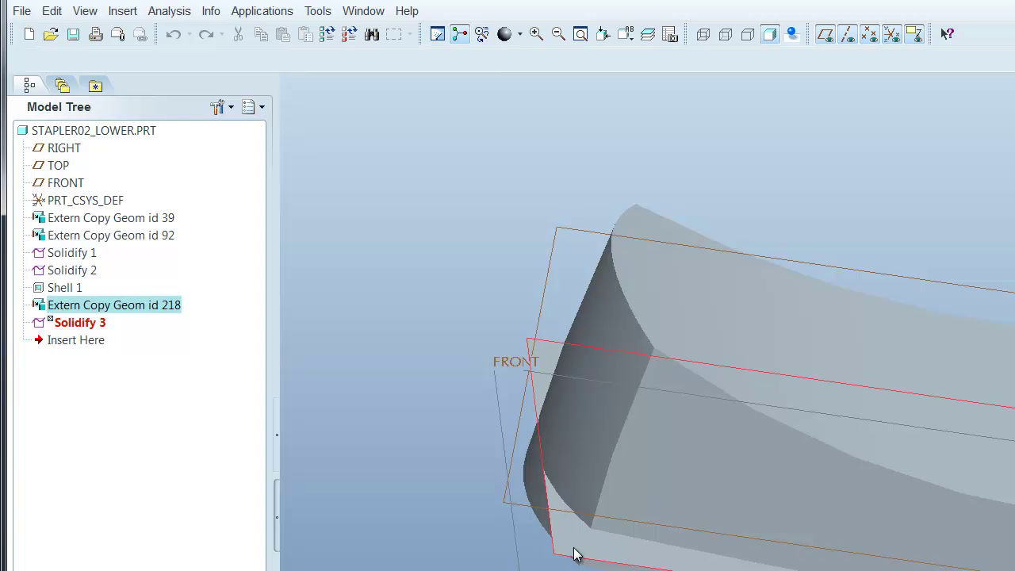
middle_click_drag(483, 506, 329, 290)
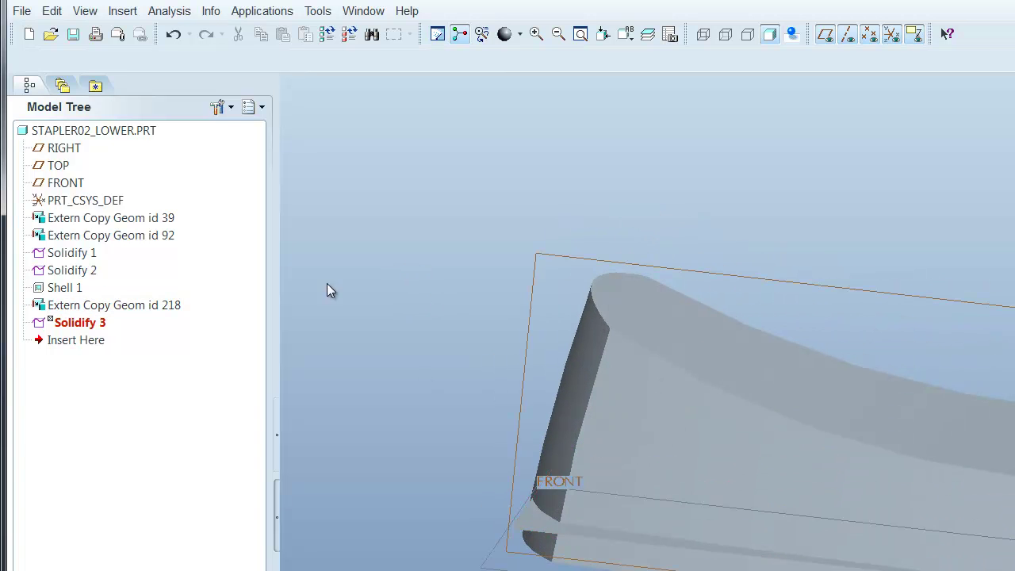
Switch to STAPLER00.PRT and open the sketch directly after Sketch 6 for redefinition.
left_click(354, 13)
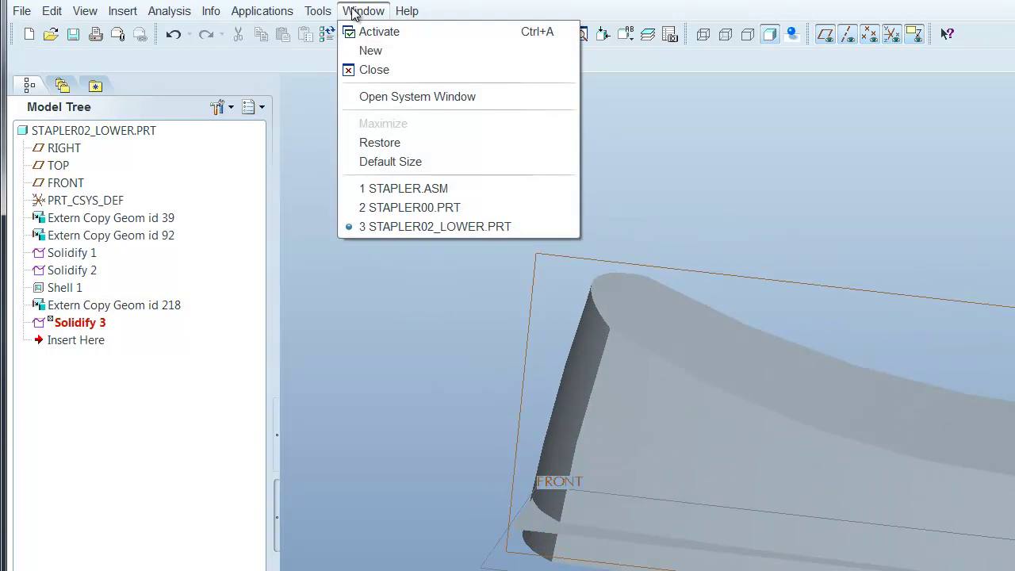
left_click(443, 209)
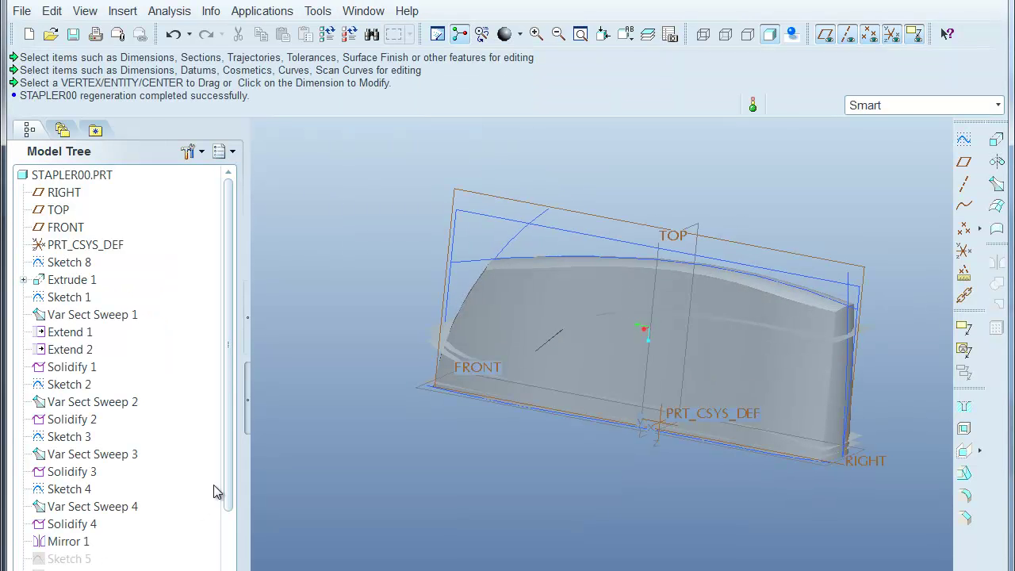
scroll(218, 507, "down", 1)
left_click(68, 556)
right_click(69, 557)
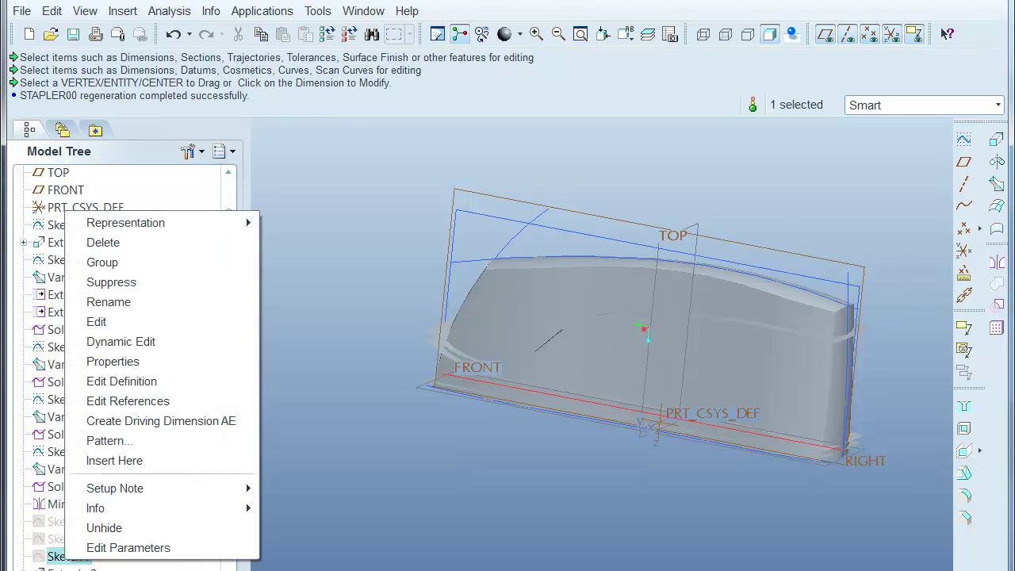
left_click(143, 382)
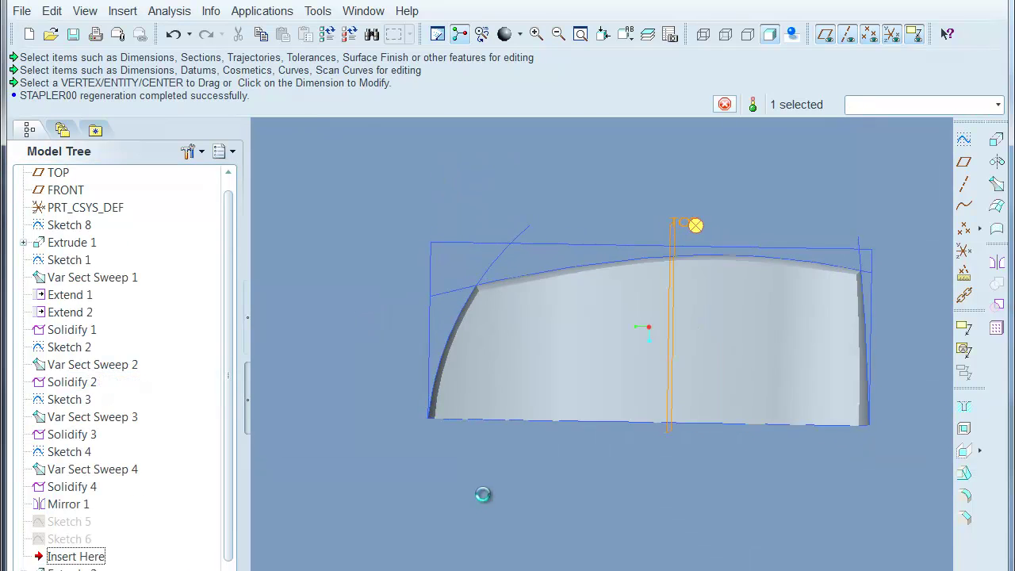
Constrain the horizontal line's endpoint near the FRONT label coincident with the vertical edge of the Sketch 8 outline.
scroll(352, 360, "down", 5)
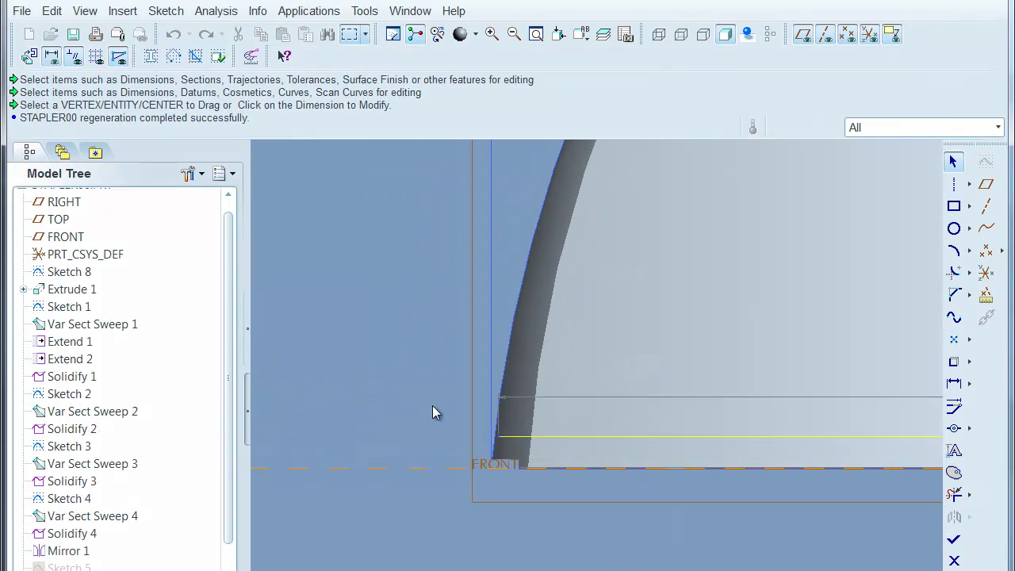
scroll(418, 435, "up", 1)
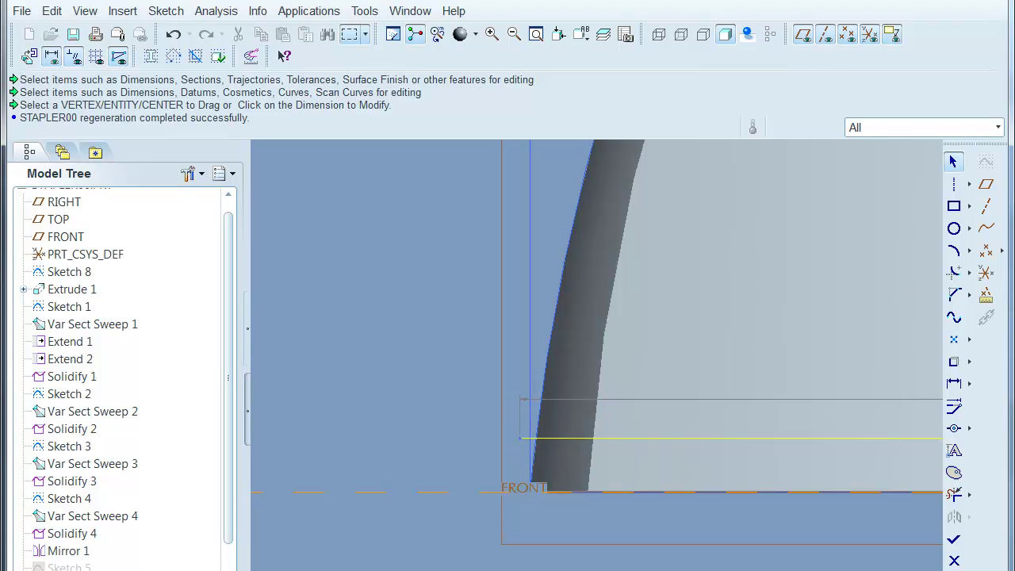
left_click(954, 429)
left_click(513, 439)
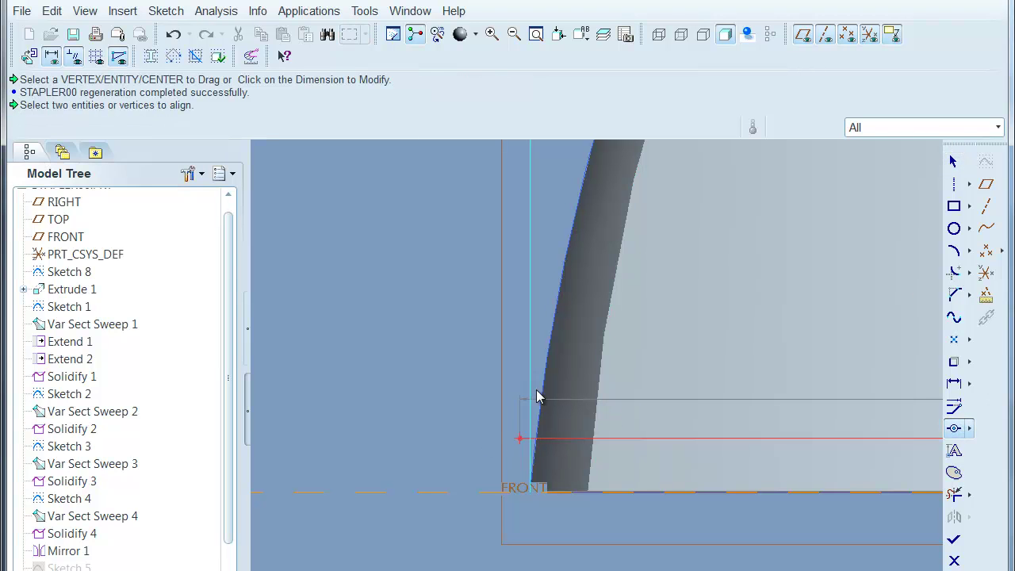
Constrain the line's opposite endpoint coincident with the outline's vertical edge near the RIGHT label and complete the sketch.
scroll(515, 403, "down", 2)
middle_click_drag(743, 350, 79, 375, "shift")
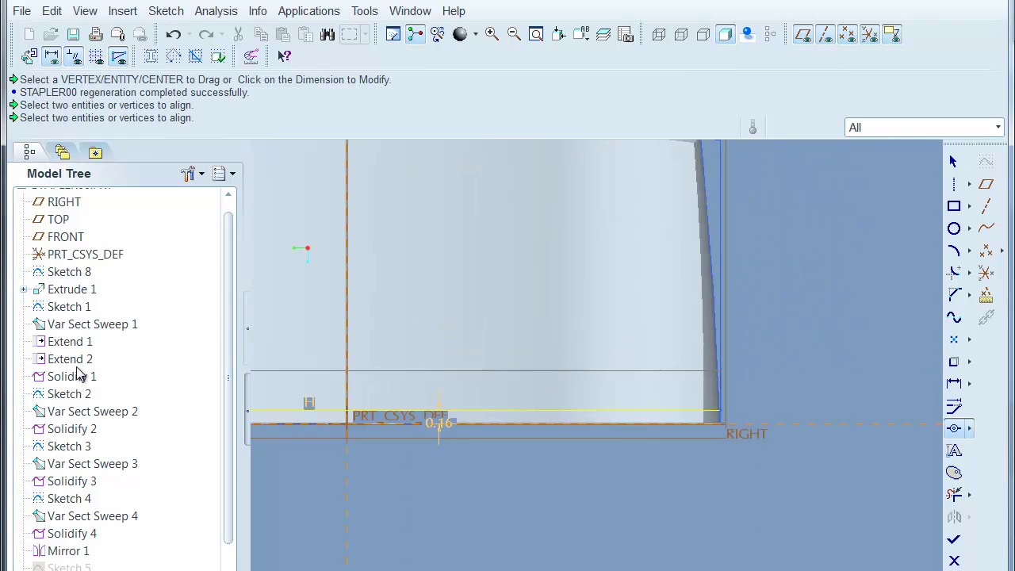
left_click(789, 405)
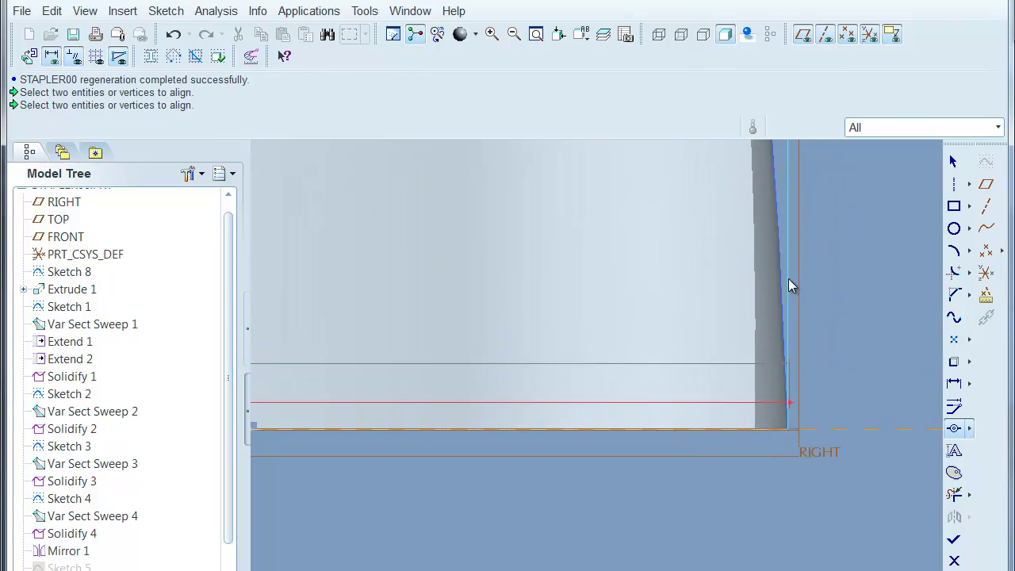
middle_click(867, 349)
left_click(956, 543)
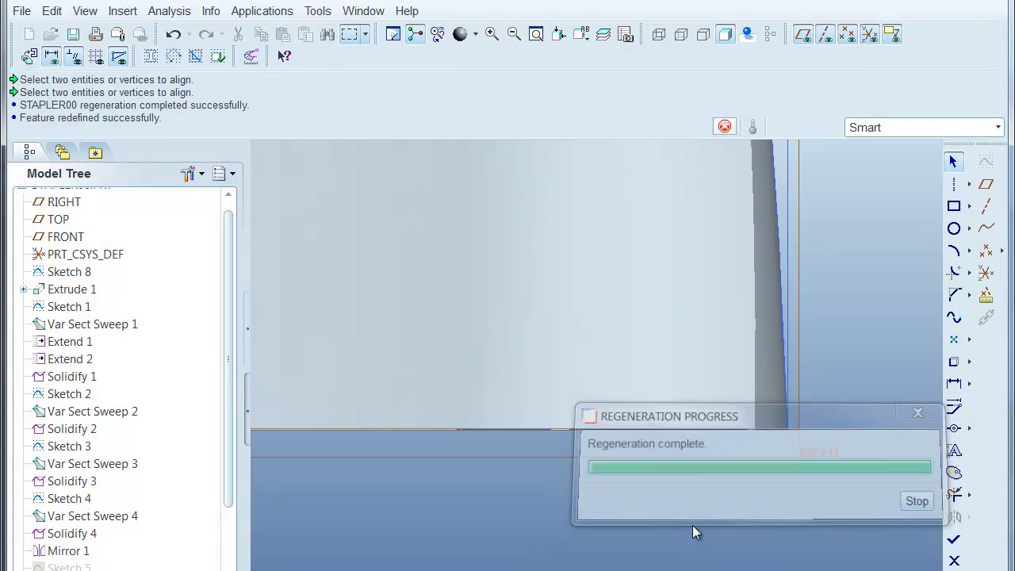
Switch to STAPLER02_LOWER.PRT, regenerate it and close its window to return to STAPLER00.PRT.
left_click(363, 10)
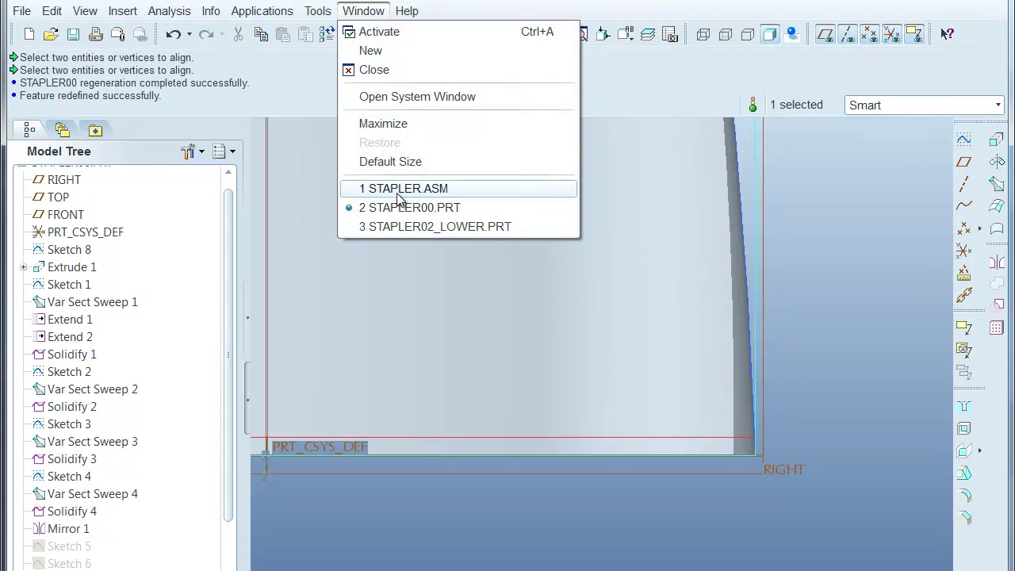
left_click(383, 226)
key("ctrl+g")
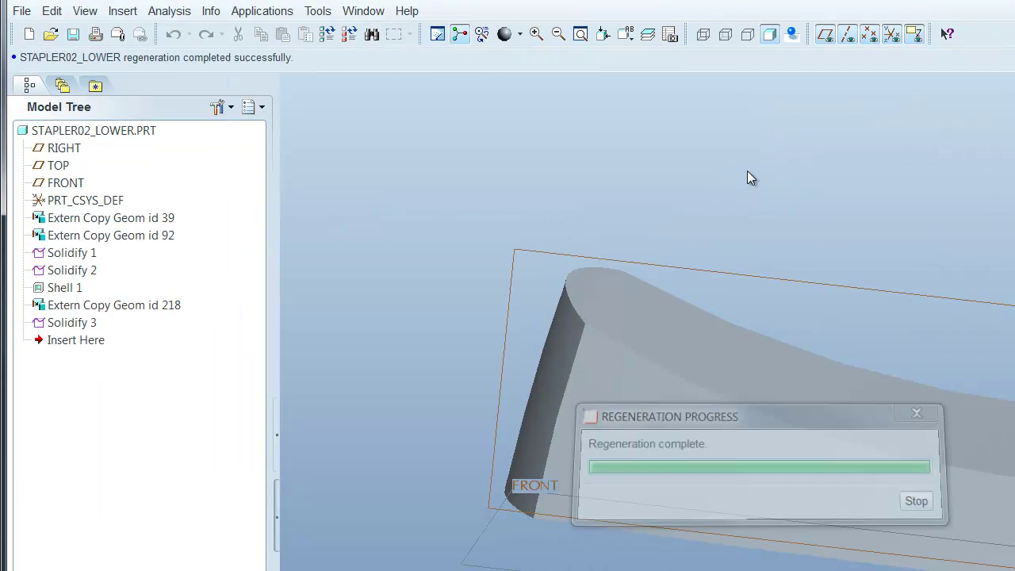
left_click(364, 10)
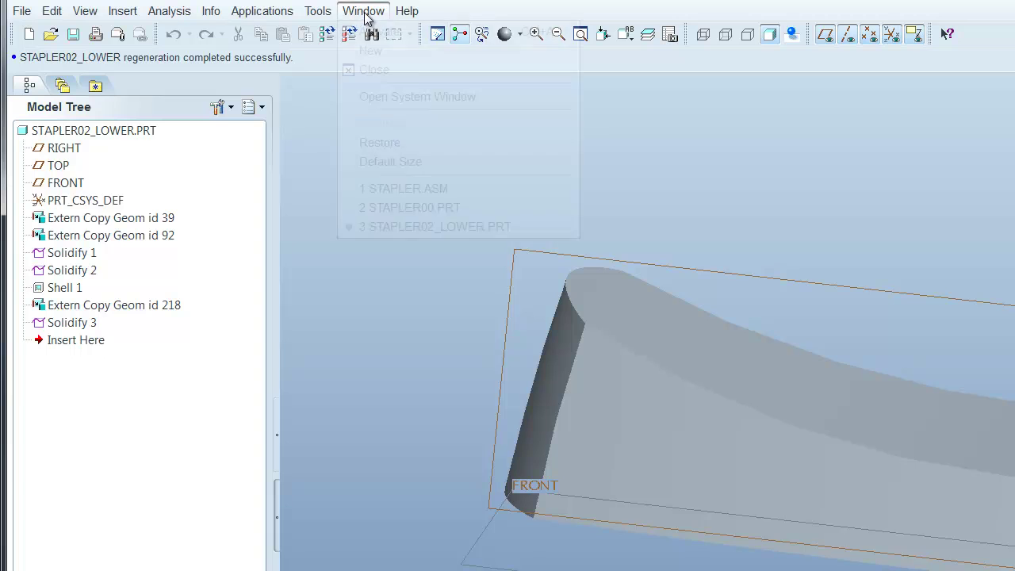
left_click(397, 78)
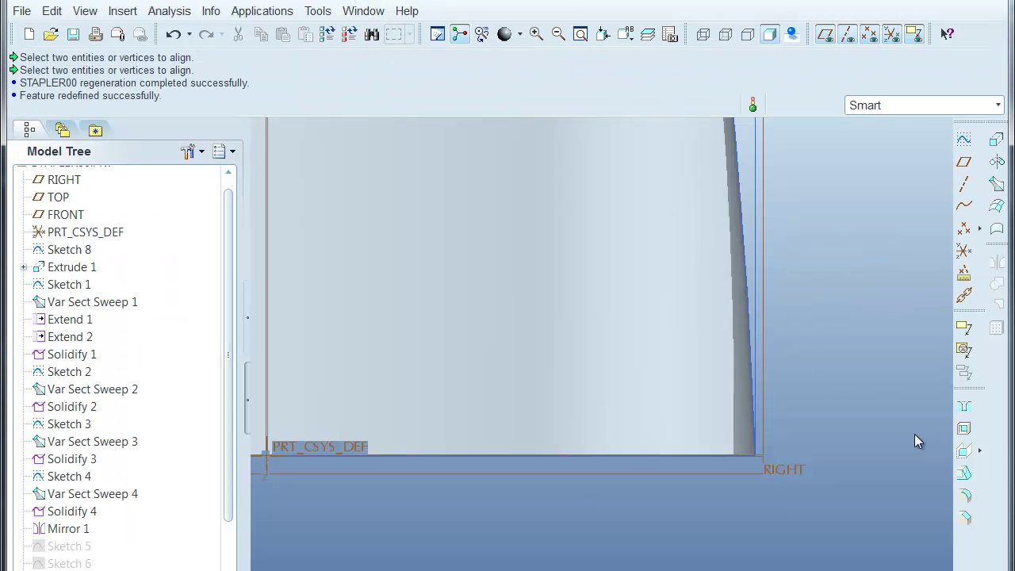
Regenerate STAPLER00.PRT and inspect the whole body, including its end near the RIGHT plane.
middle_click_drag(912, 436, 947, 494, "shift")
middle_click_drag(944, 367, 905, 387)
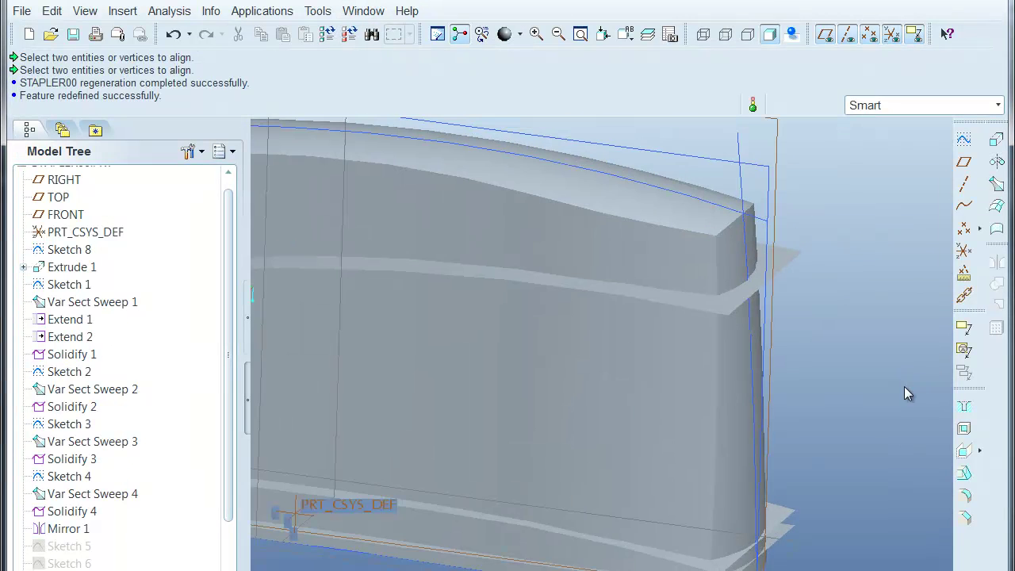
middle_click_drag(876, 432, 940, 376, "shift")
key("ctrl+g")
scroll(913, 362, "up", 3)
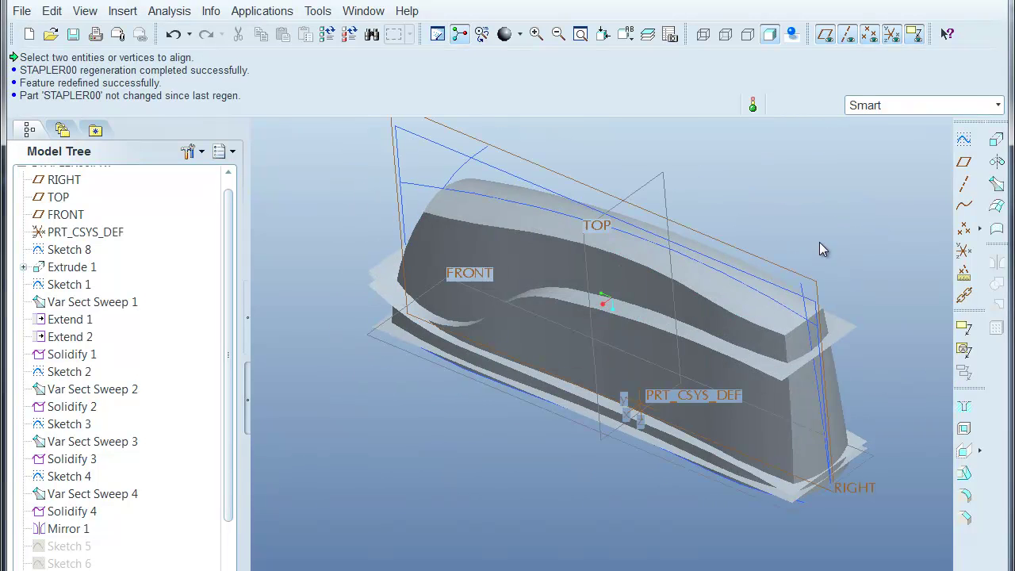
scroll(829, 243, "down", 2)
middle_click_drag(839, 242, 841, 234)
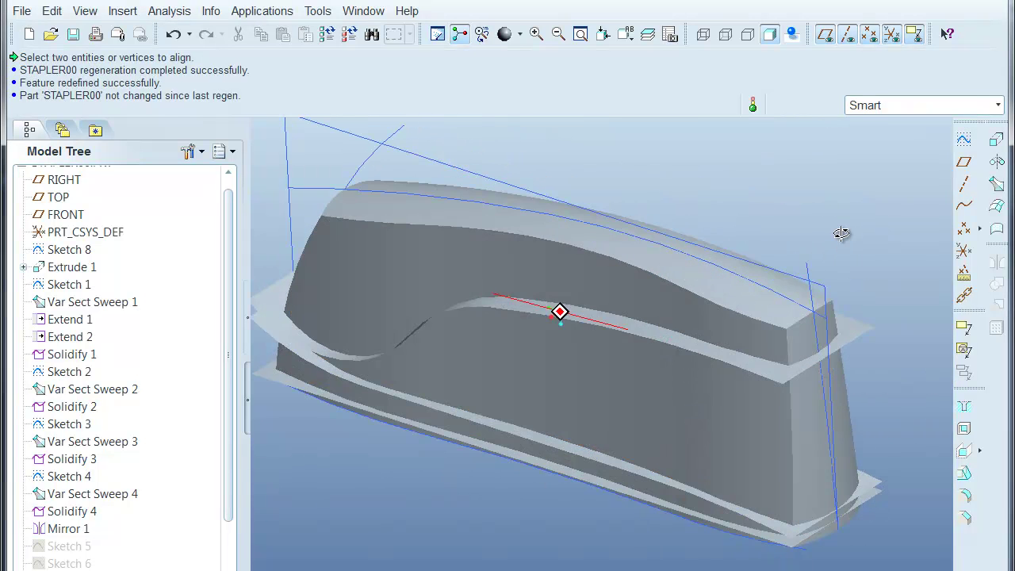
Round the short upper edge at the body's RIGHT end with a radius of 0.20.
left_click(791, 326)
left_click(791, 320)
left_click(801, 322)
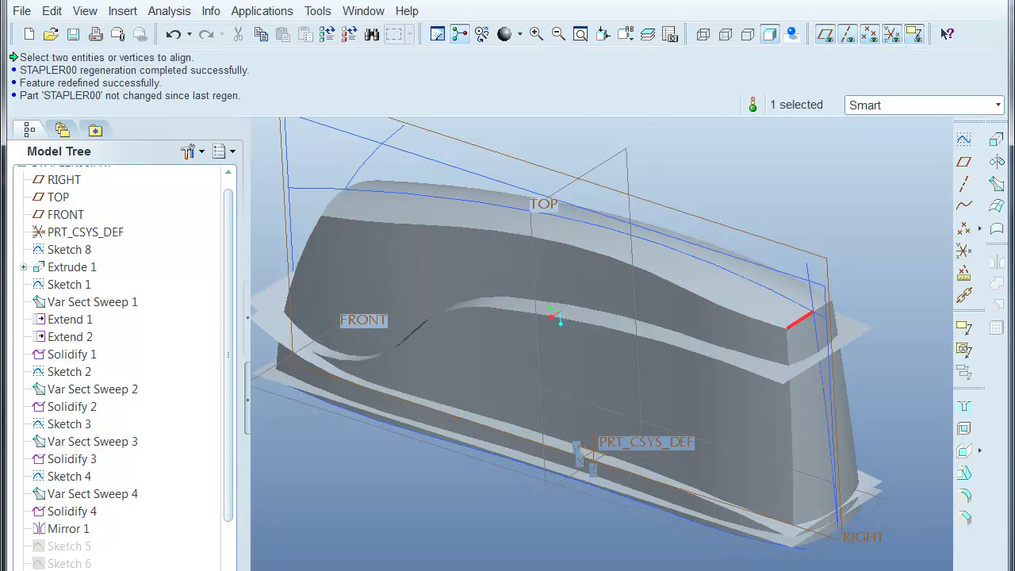
left_click(965, 473)
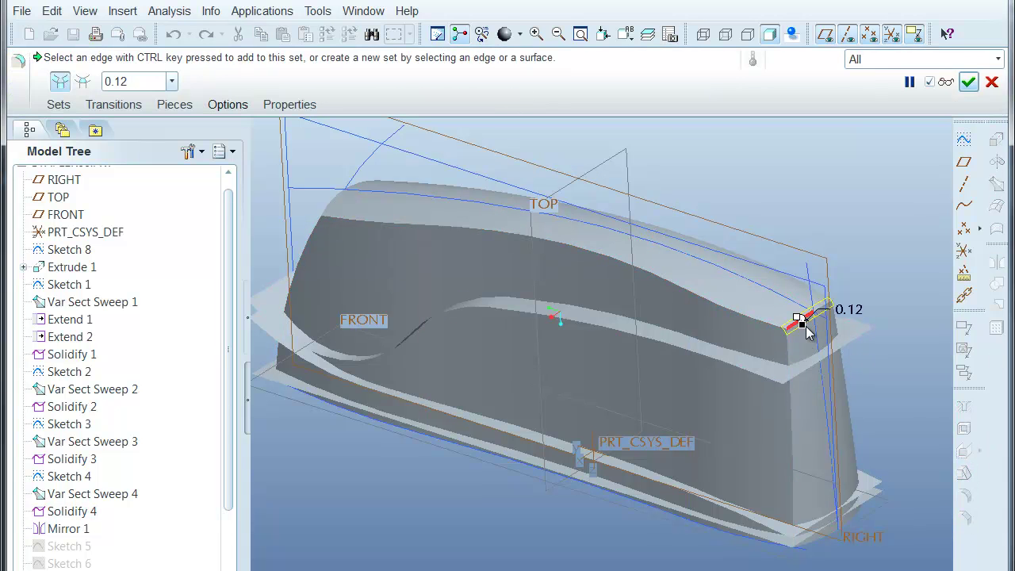
left_click_drag(803, 319, 805, 337)
double_click(848, 306)
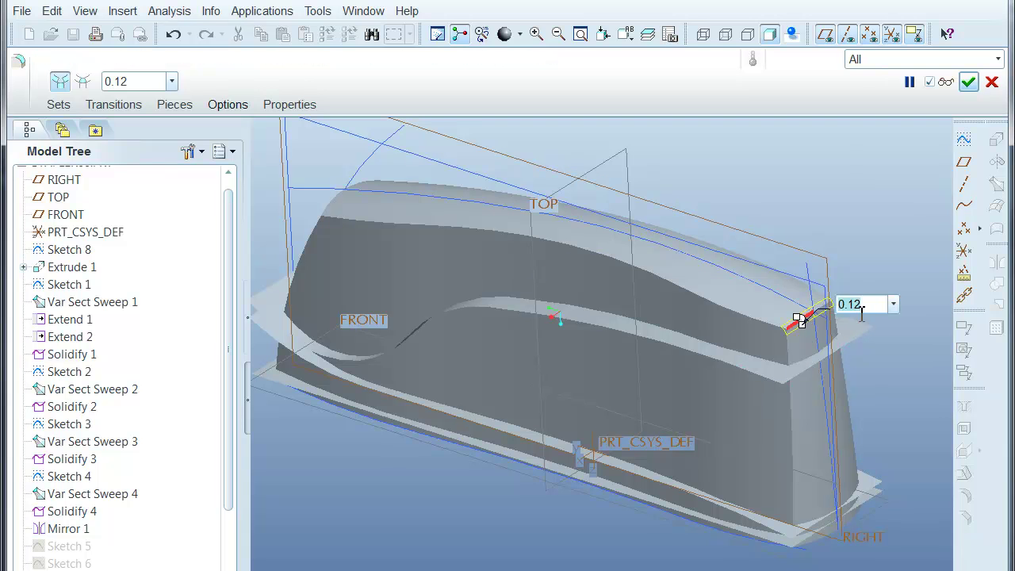
type("0.2")
key("Return")
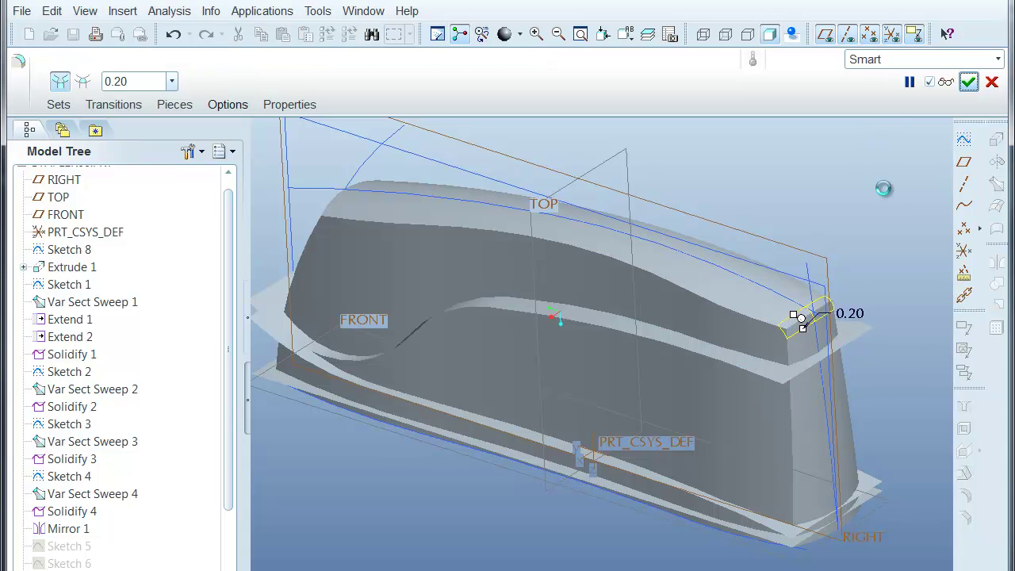
left_click(849, 220)
Round the short upper edge at the body's FRONT end with a radius of 1.00.
middle_click_drag(872, 251, 988, 479)
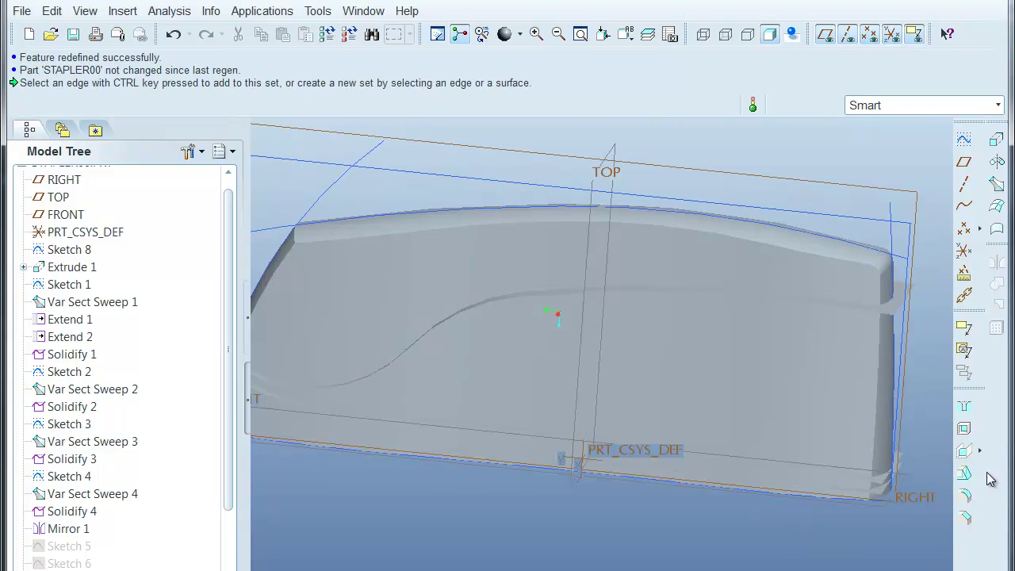
left_click(966, 496)
middle_click_drag(375, 319, 466, 338, "shift")
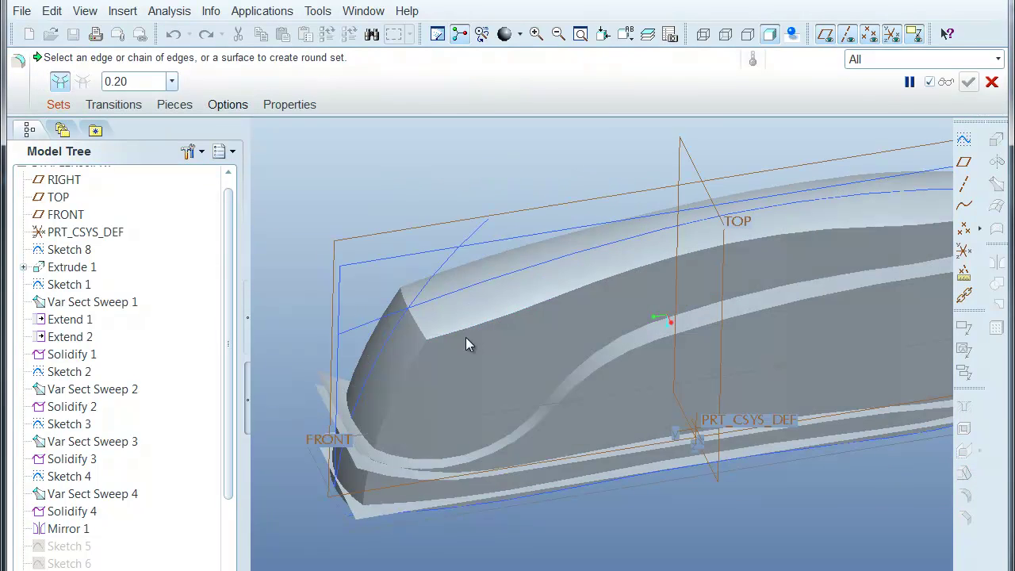
left_click(422, 327)
left_click_drag(415, 328, 401, 341)
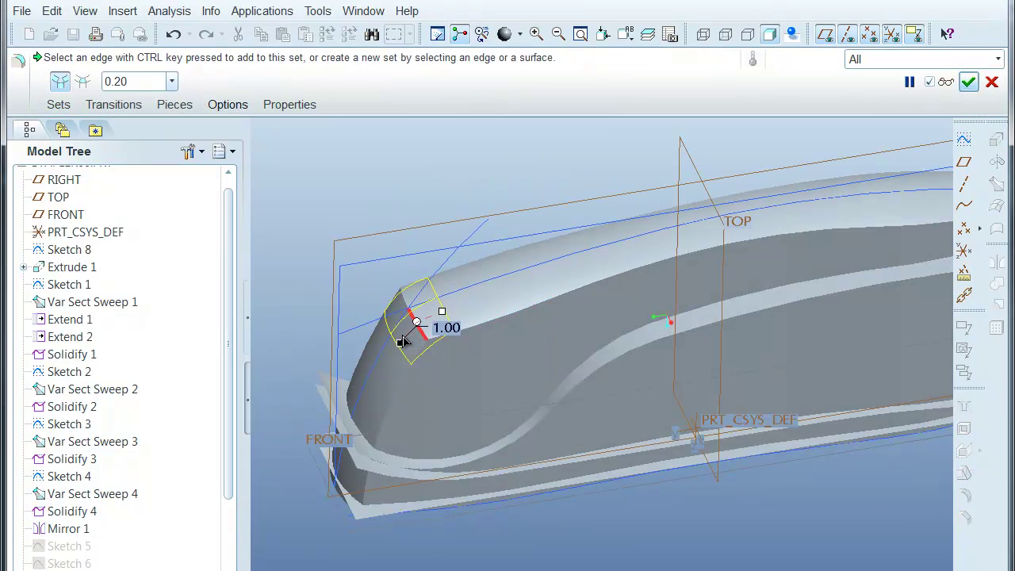
middle_click(352, 200)
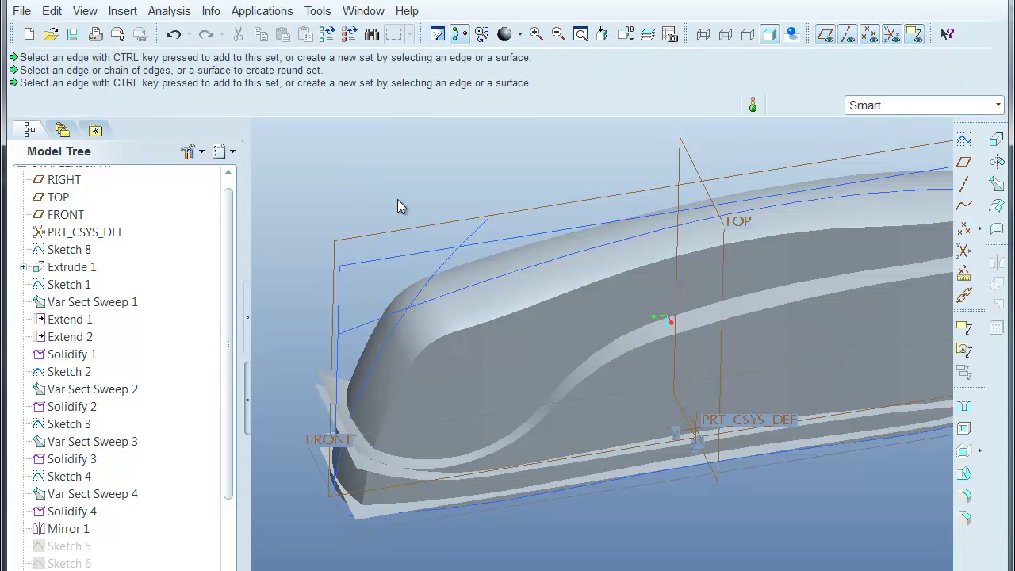
Round the long upper edge chains on both sides of the body with a radius of 0.12.
key("ctrl+d")
left_click(964, 495)
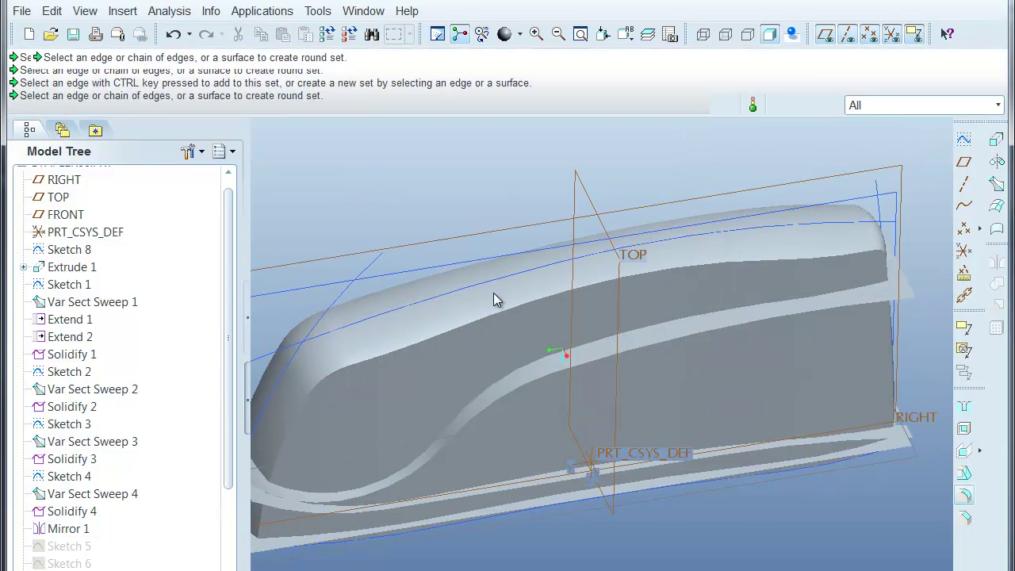
left_click(496, 318)
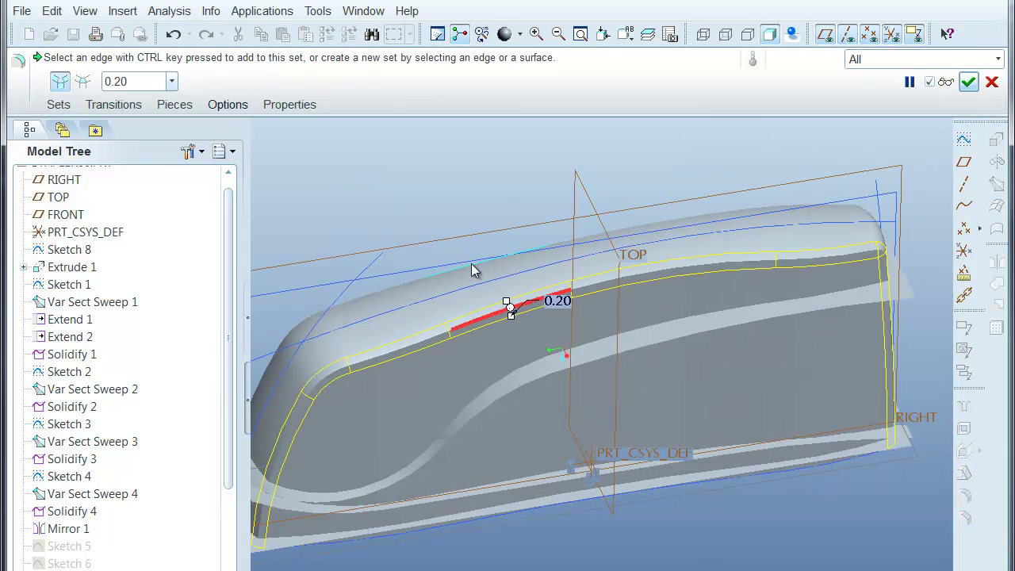
double_click(558, 299)
type(".12")
key("Return")
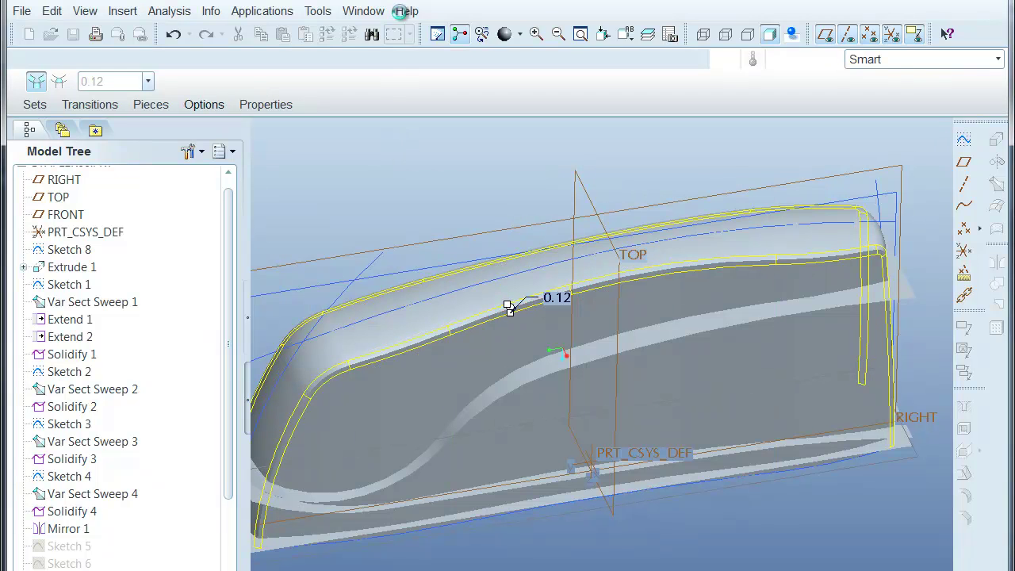
Switch to STAPLER.ASM, regenerate it and inspect the rounded upper part, the lower part and the rubber base.
left_click(364, 10)
left_click(409, 188)
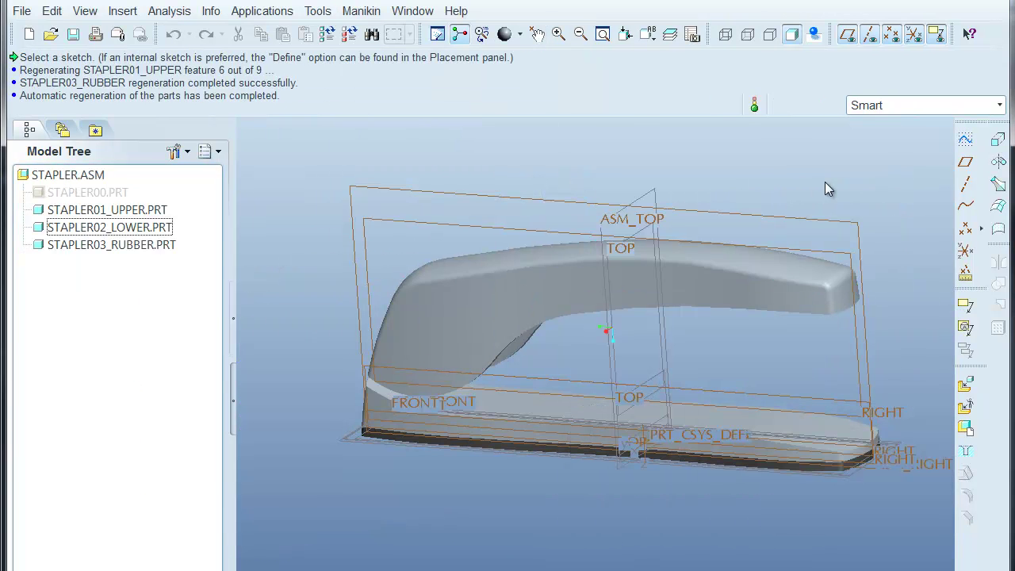
middle_click_drag(825, 183, 825, 230)
scroll(860, 400, "down", 3)
scroll(857, 527, "down", 3)
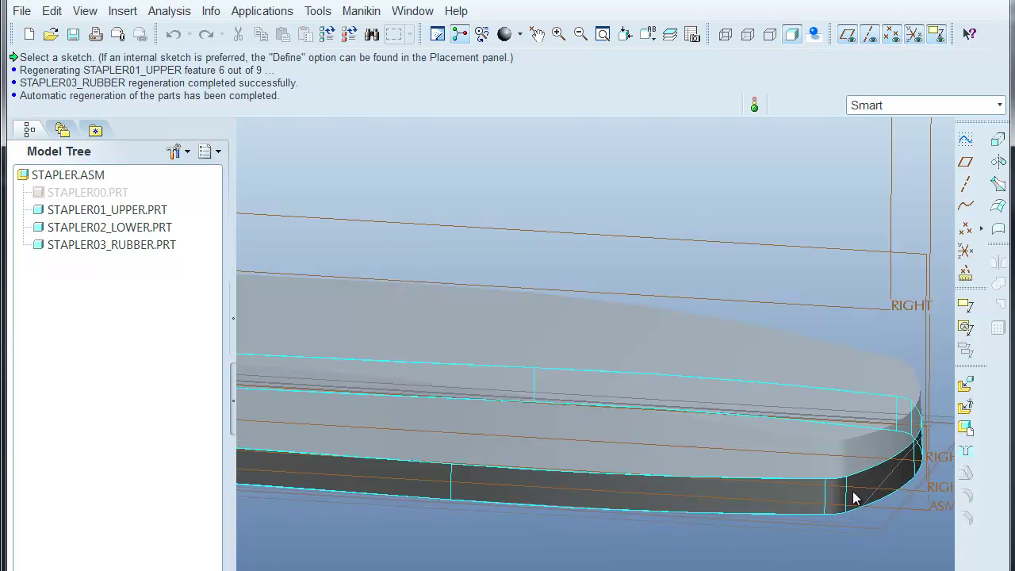
scroll(830, 460, "up", 1)
scroll(770, 320, "up", 5)
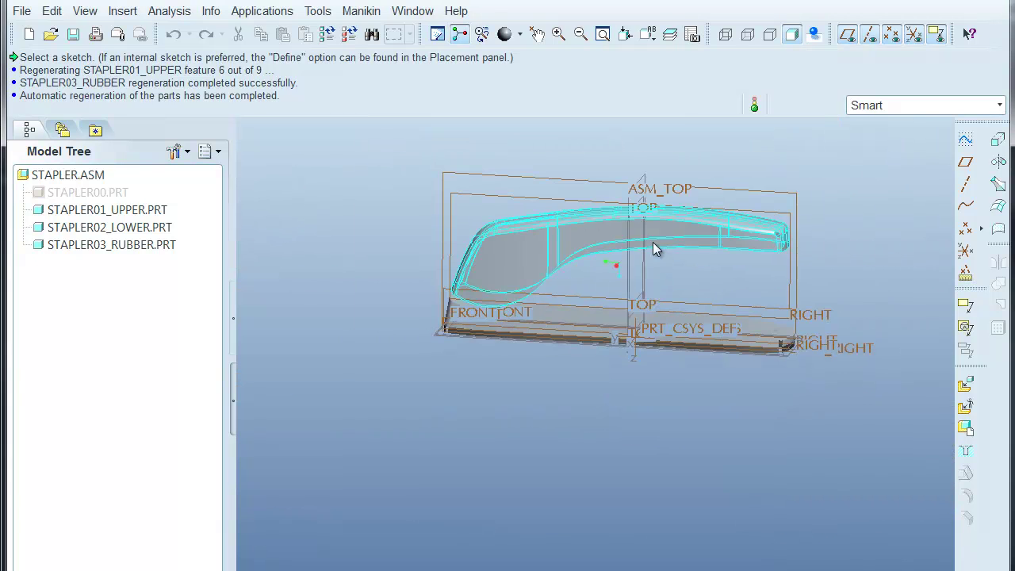
mouse_move(653, 242)
middle_mouse_down()
mouse_move(621, 263)
mouse_move(639, 251)
middle_mouse_up()
scroll(674, 212, "down", 4)
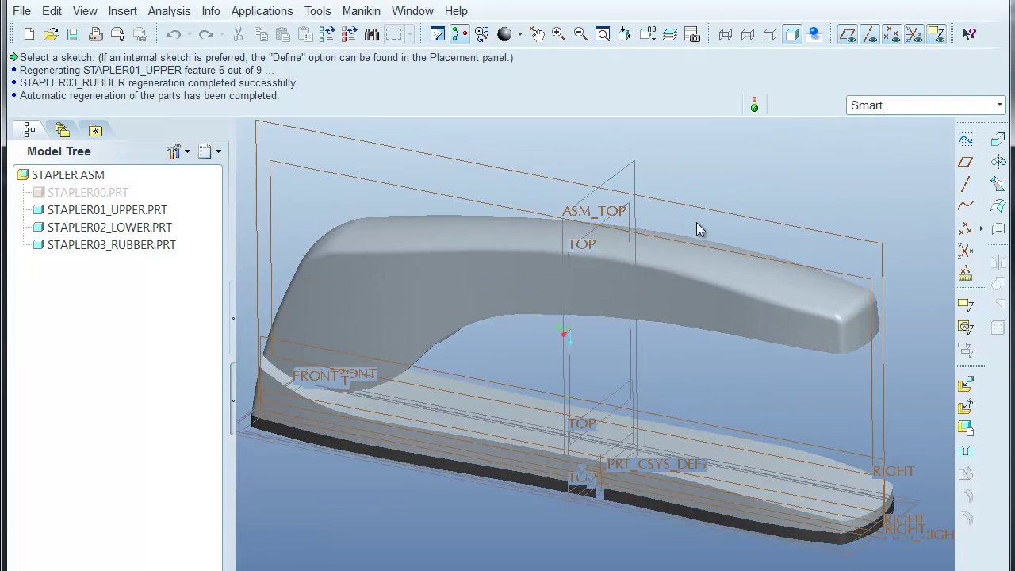
scroll(714, 218, "up", 3)
mouse_move(754, 238)
middle_mouse_down("shift")
mouse_move(778, 191)
mouse_move(747, 247)
middle_mouse_up("shift")
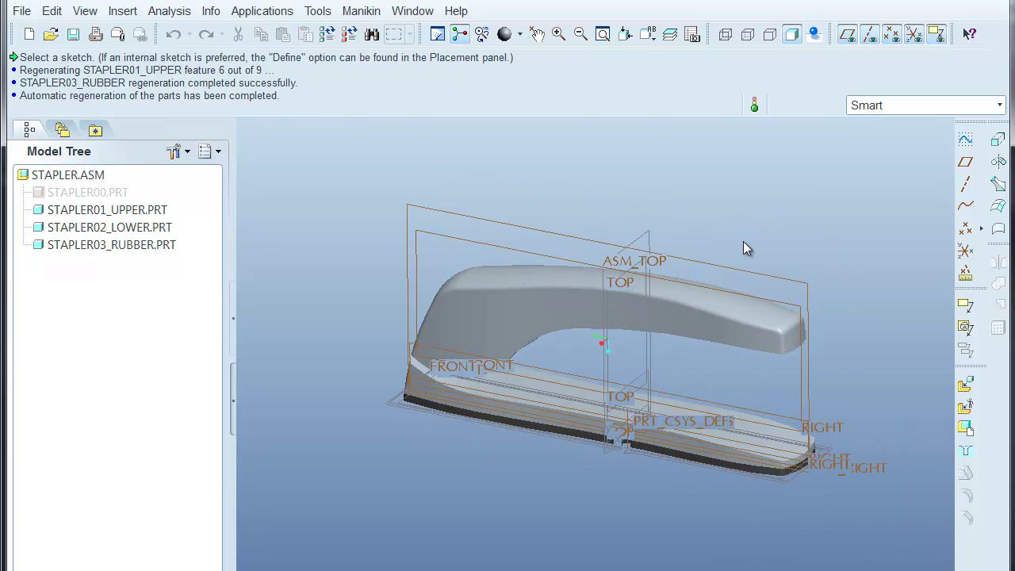
middle_click_drag(741, 239, 784, 194, "shift")
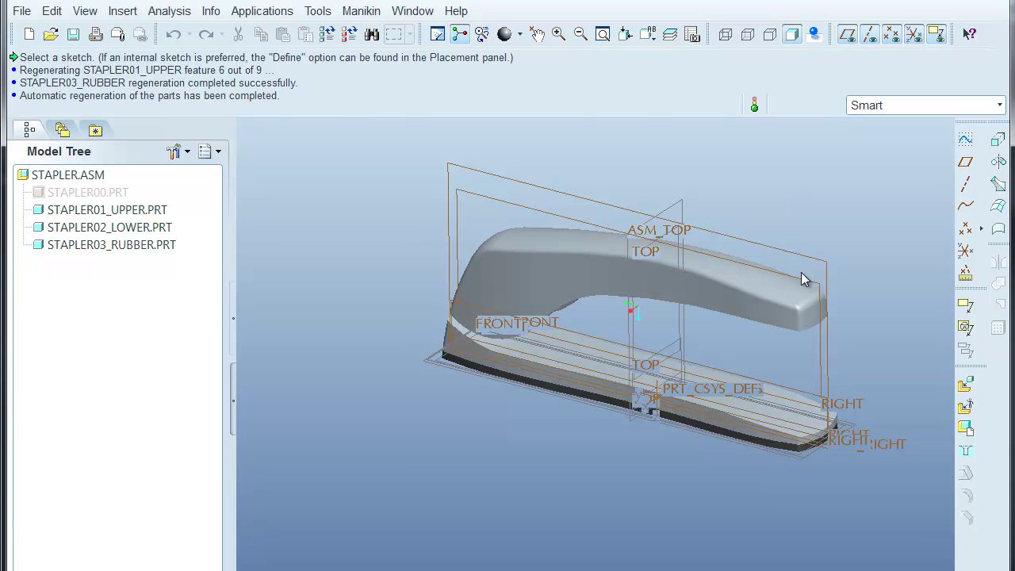